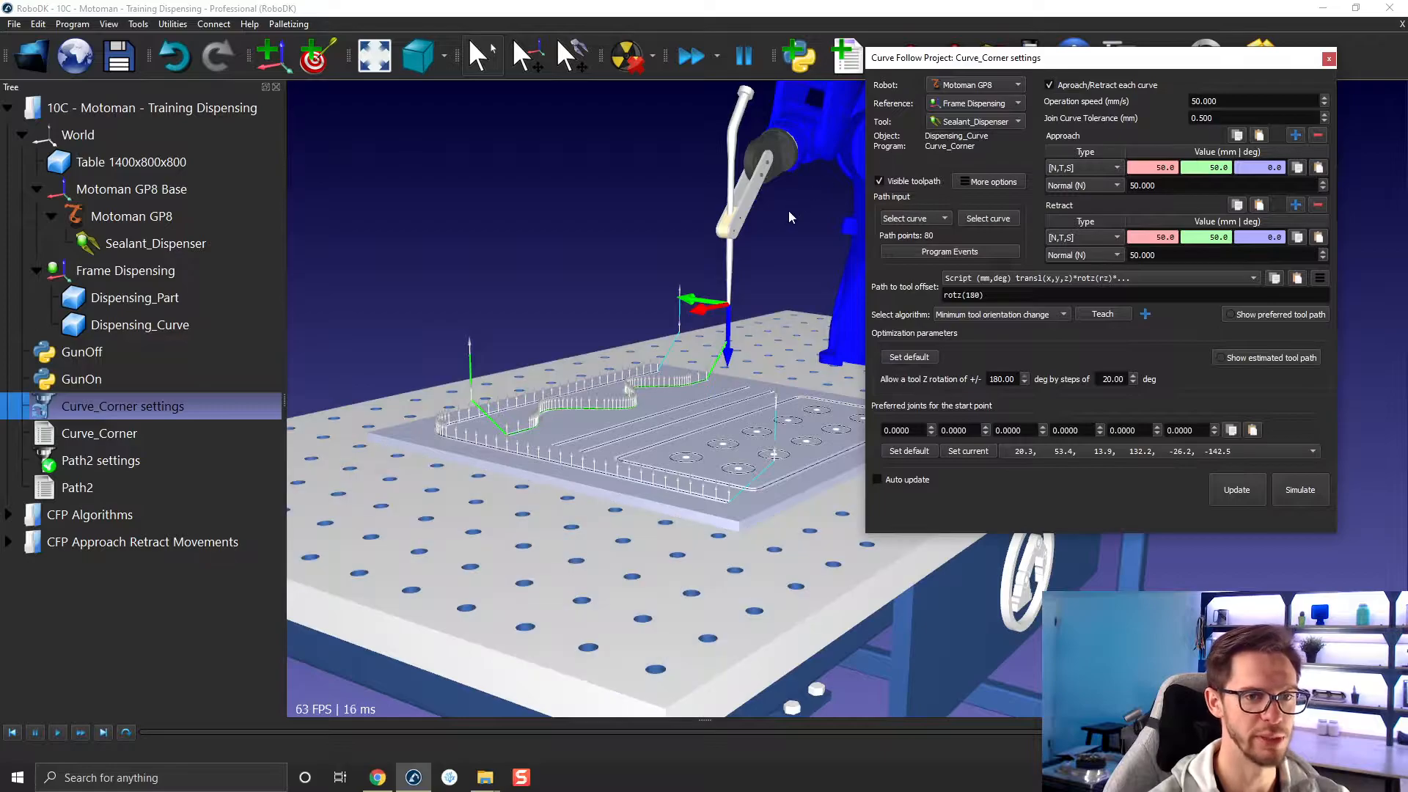
left_click(914, 257)
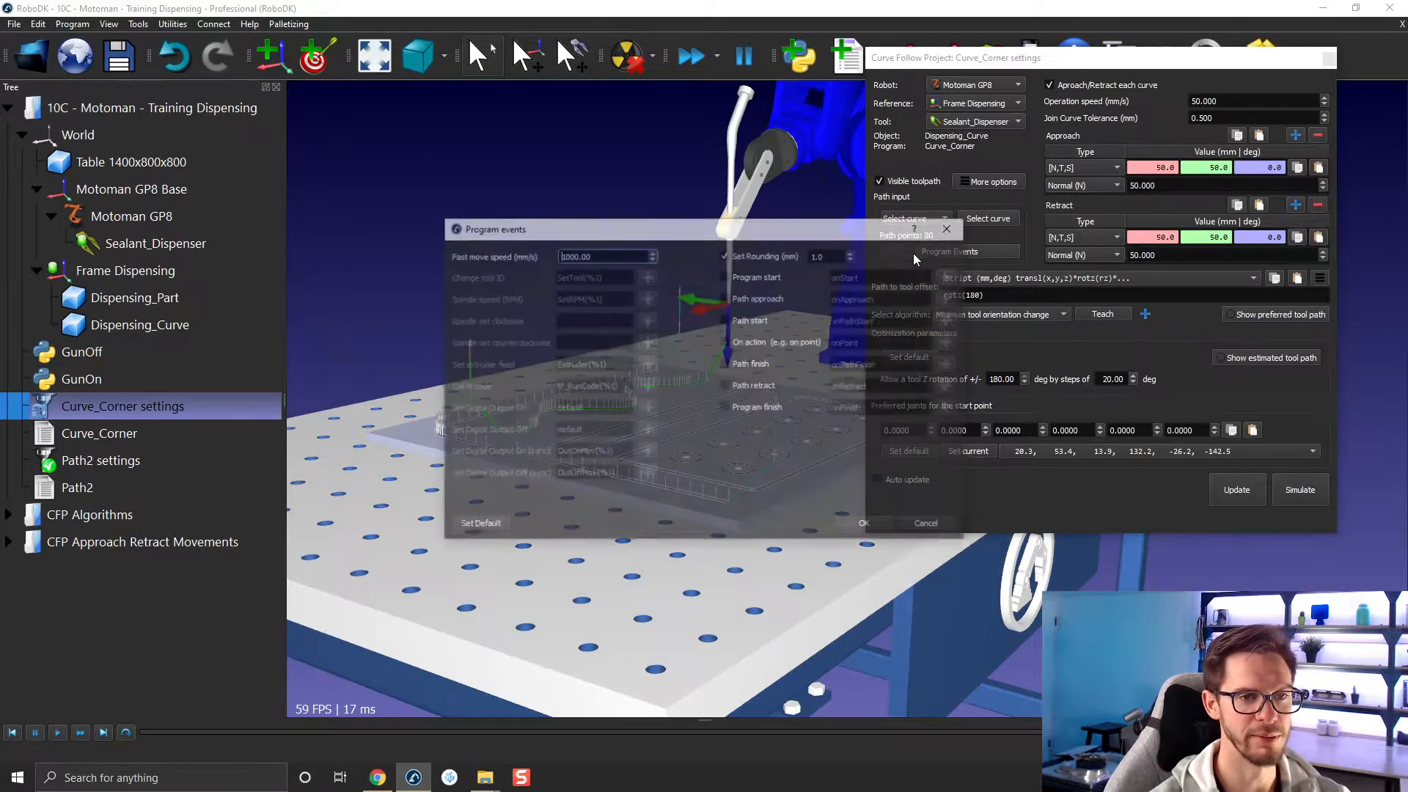
left_click_drag(787, 232, 693, 69)
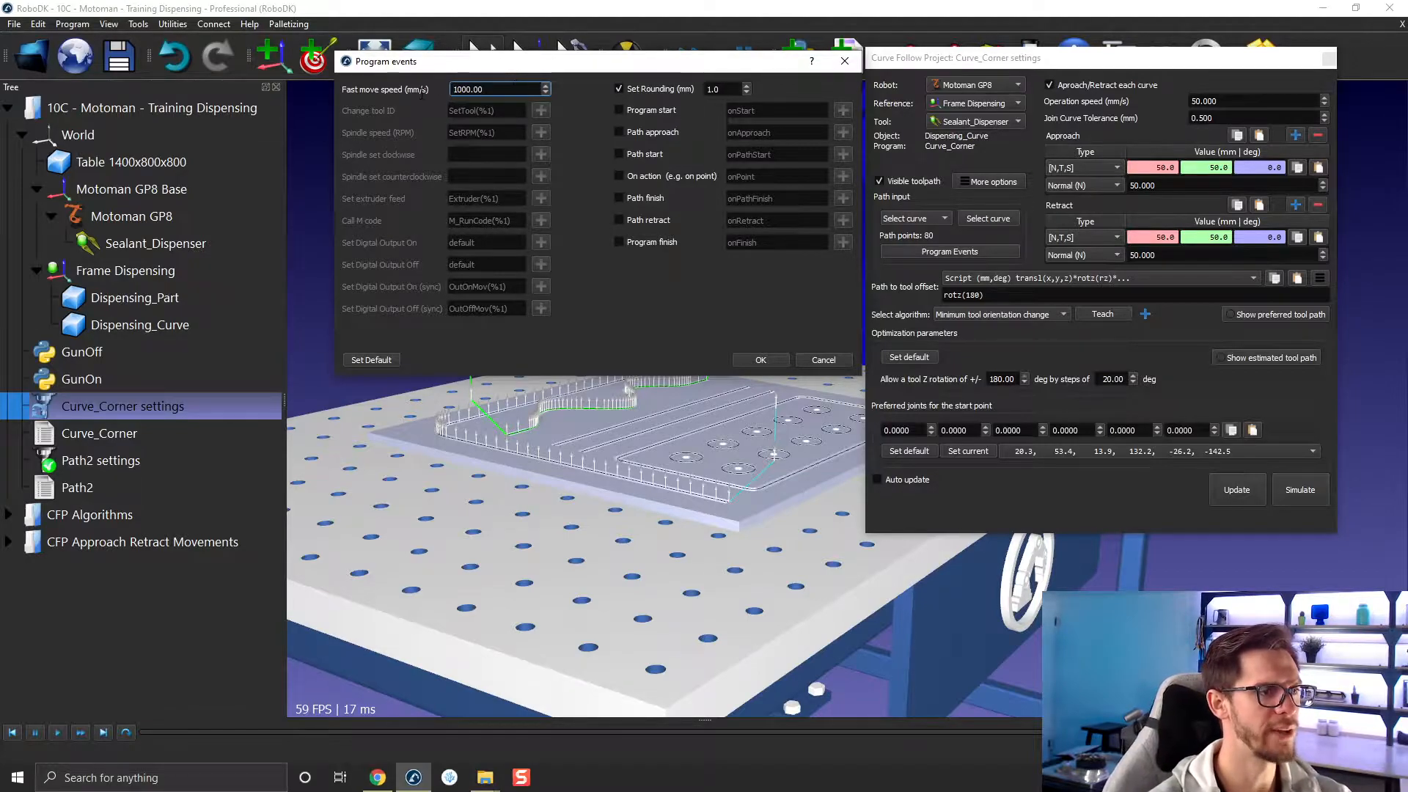
left_click_drag(505, 86, 441, 88)
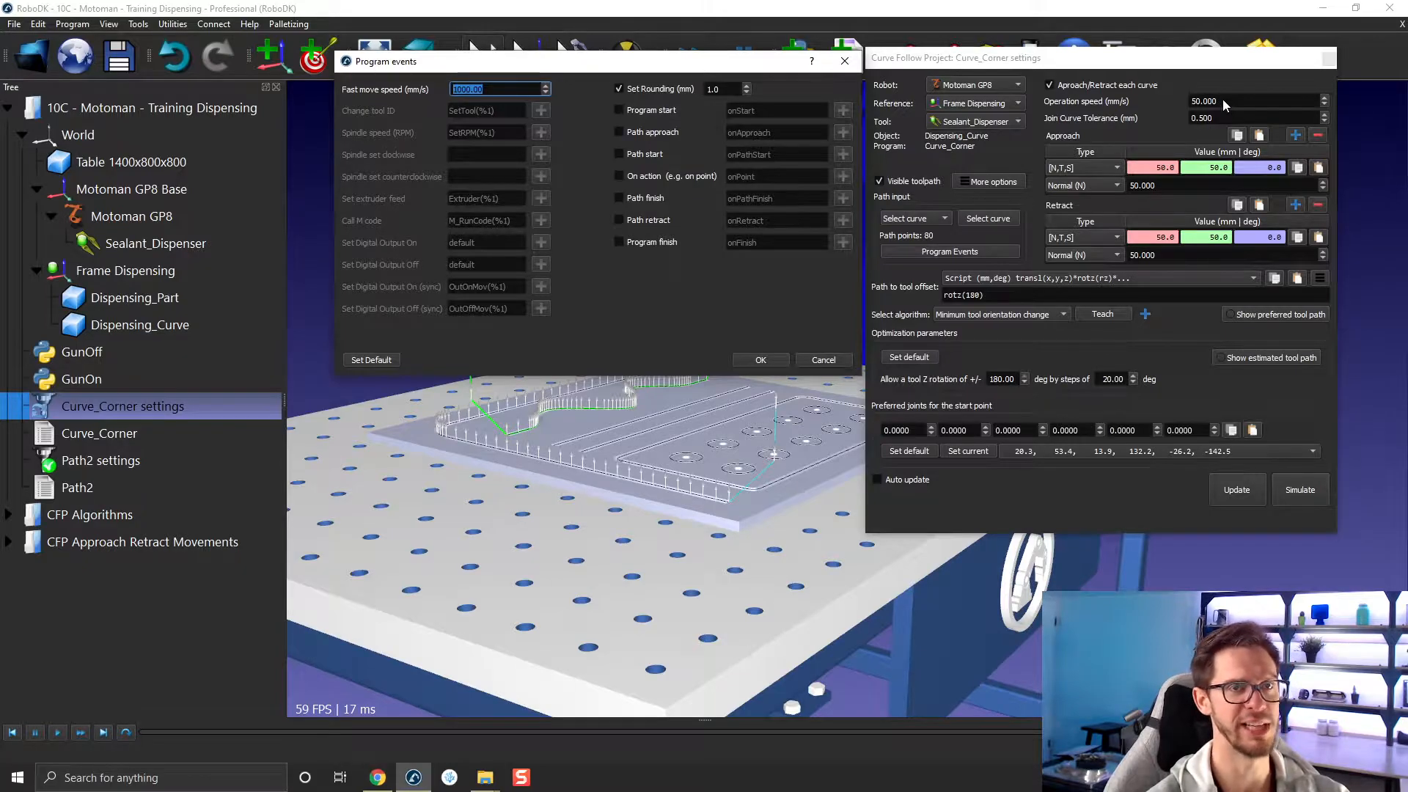
type("100")
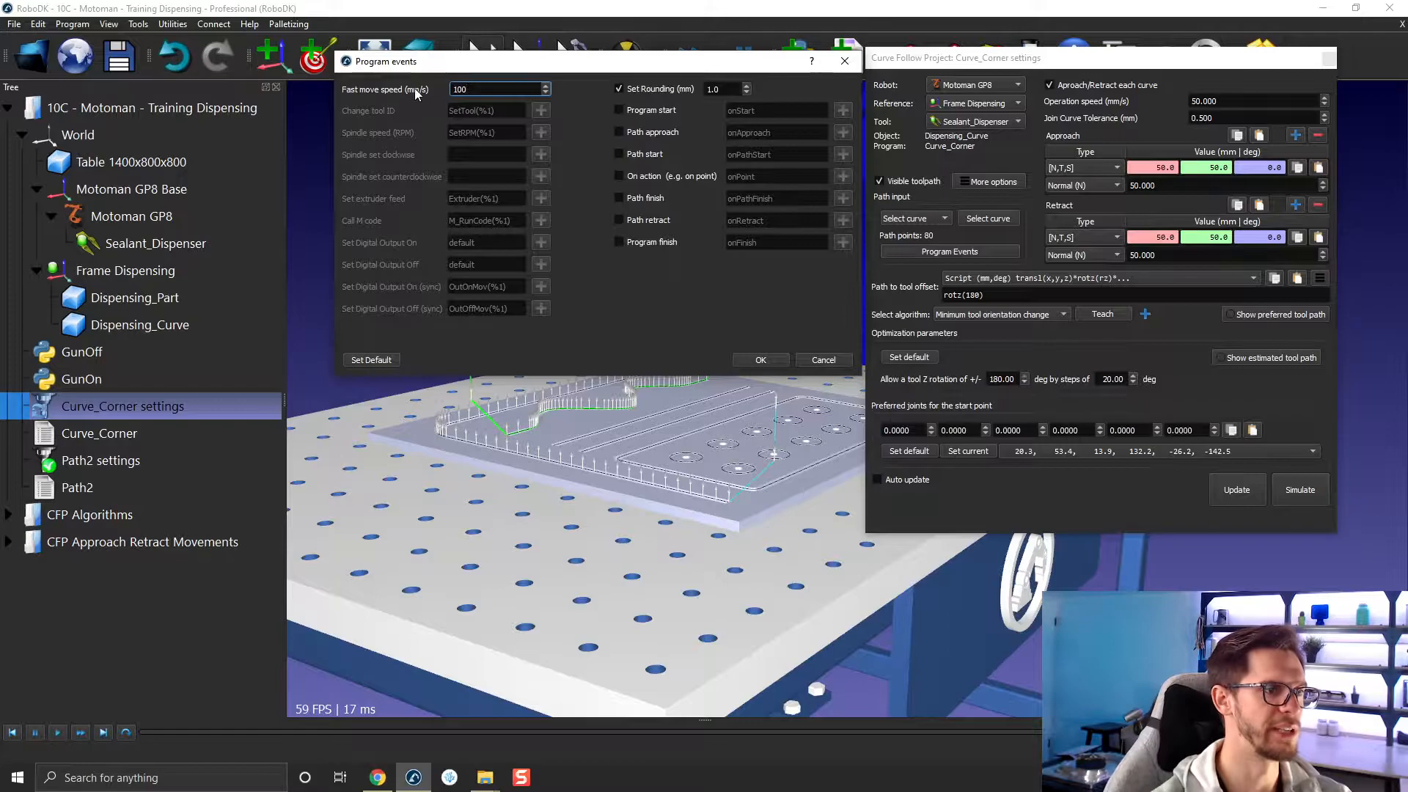
left_click(733, 88)
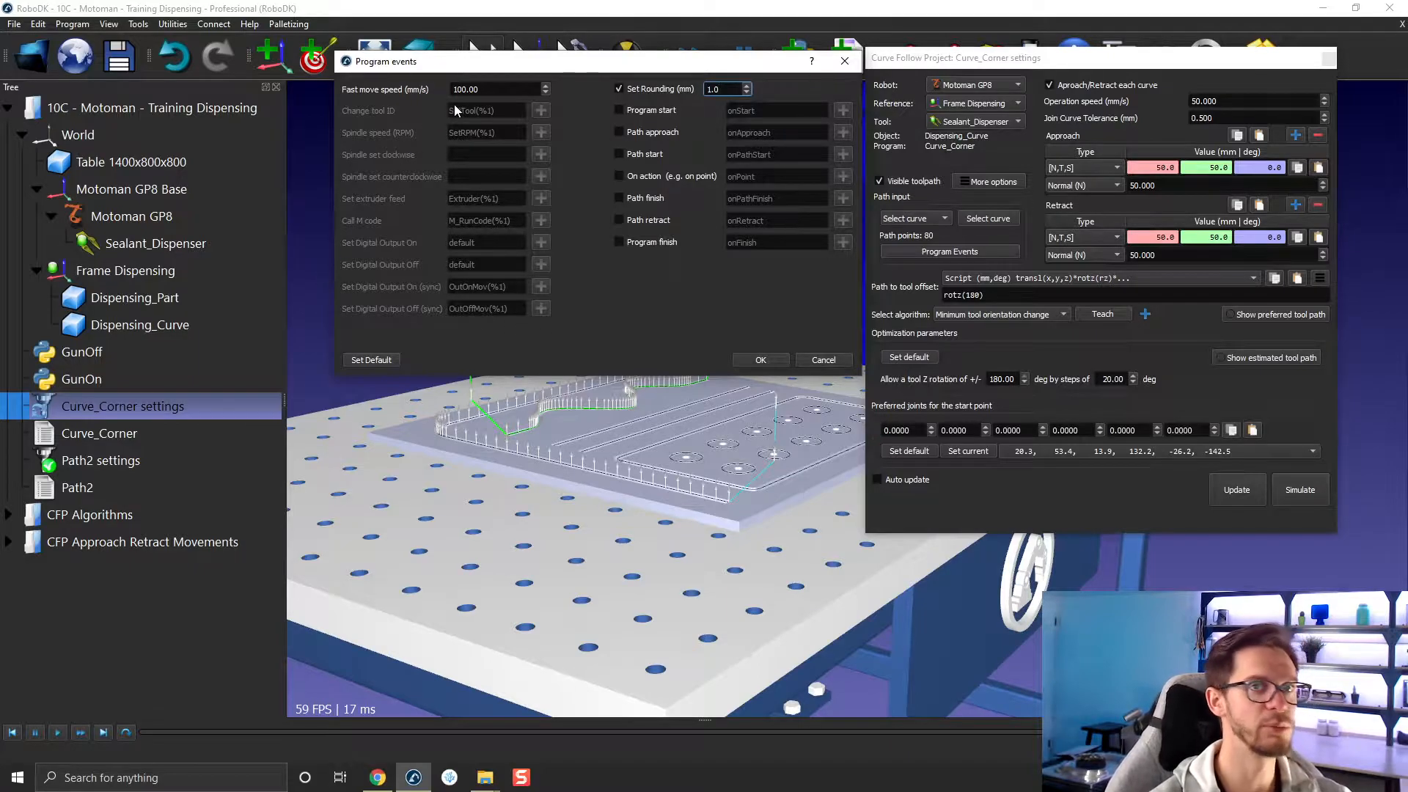
mouse_move(455, 109)
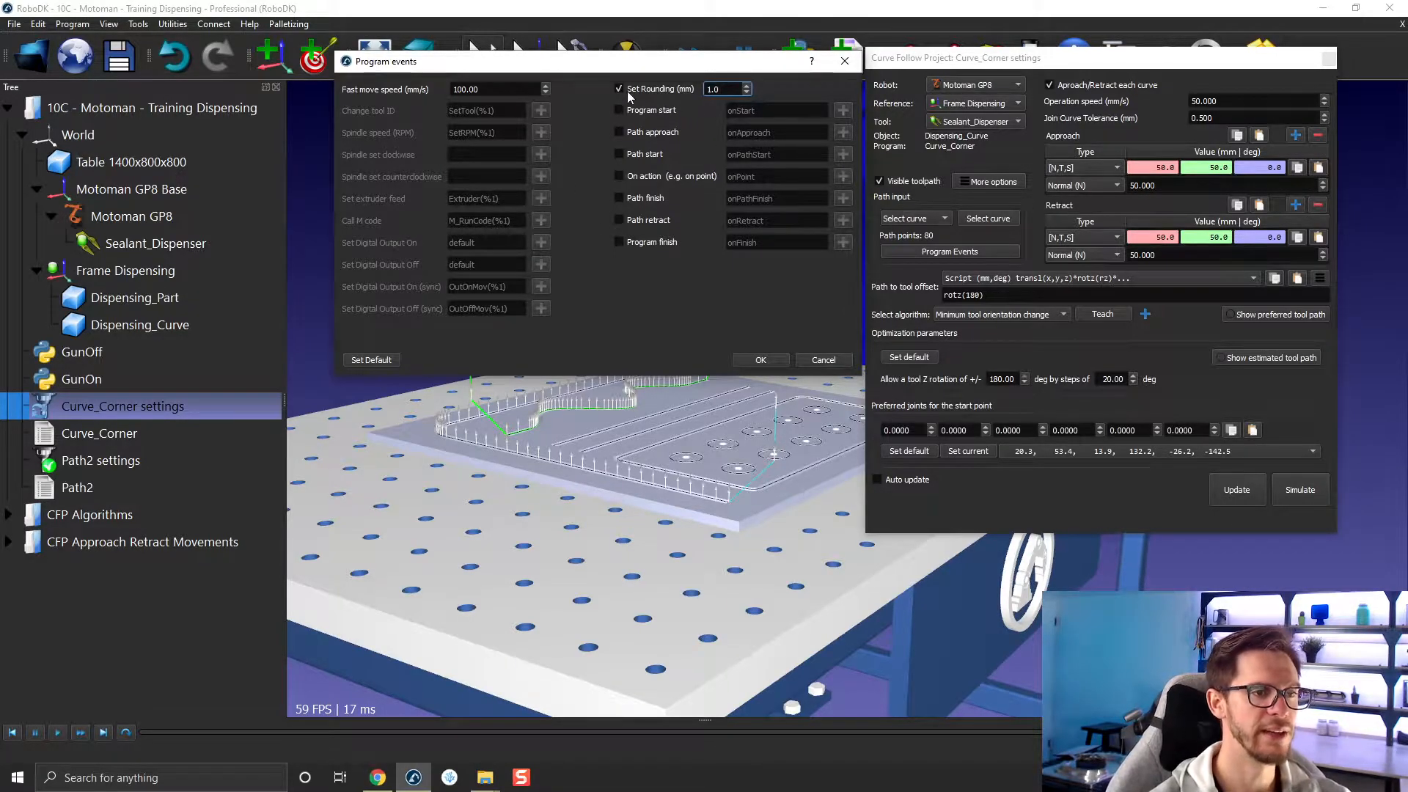
left_click_drag(724, 90, 705, 89)
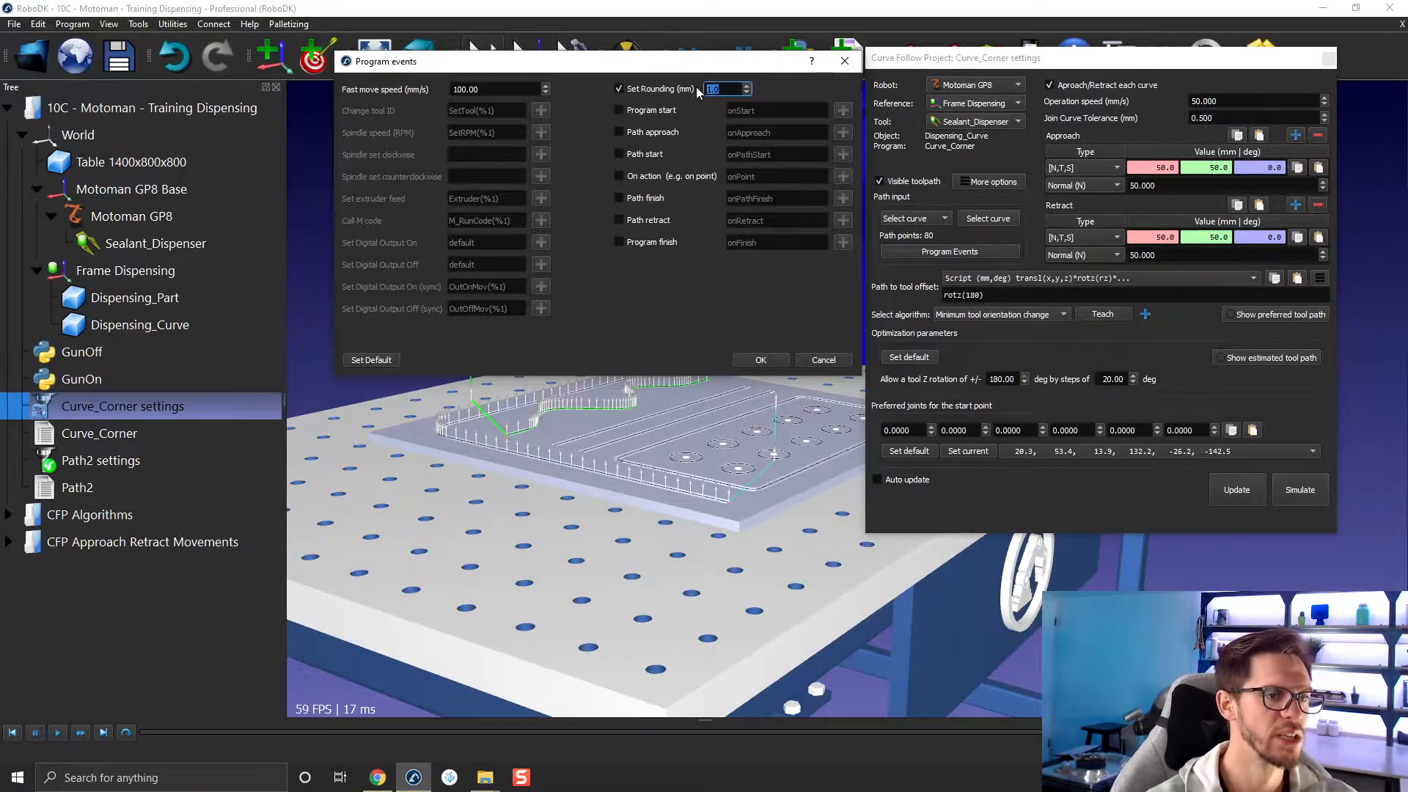
left_click(723, 87)
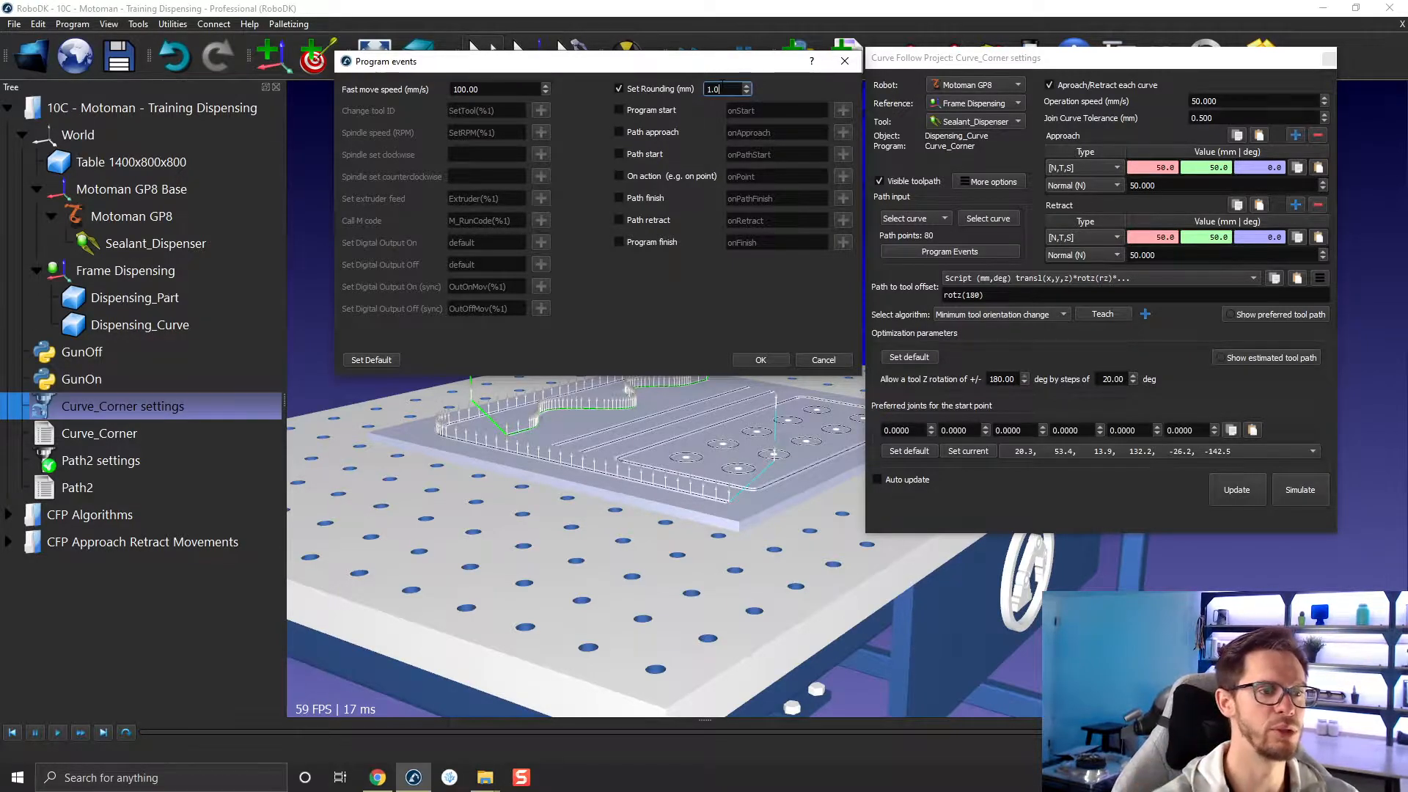
left_click_drag(723, 87, 702, 88)
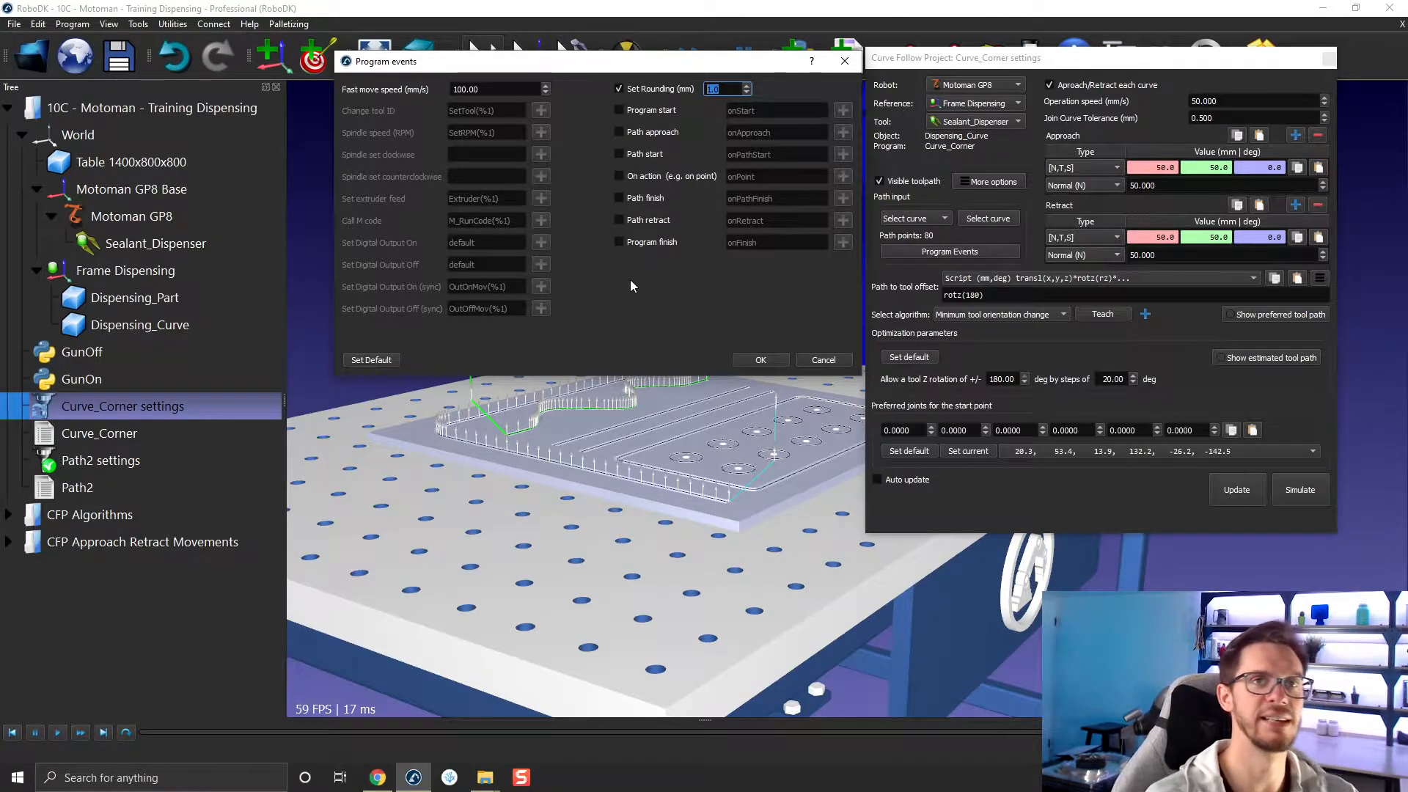
left_click(823, 359)
Delete the Path2 program from the station tree.
left_click(102, 487)
key("Delete")
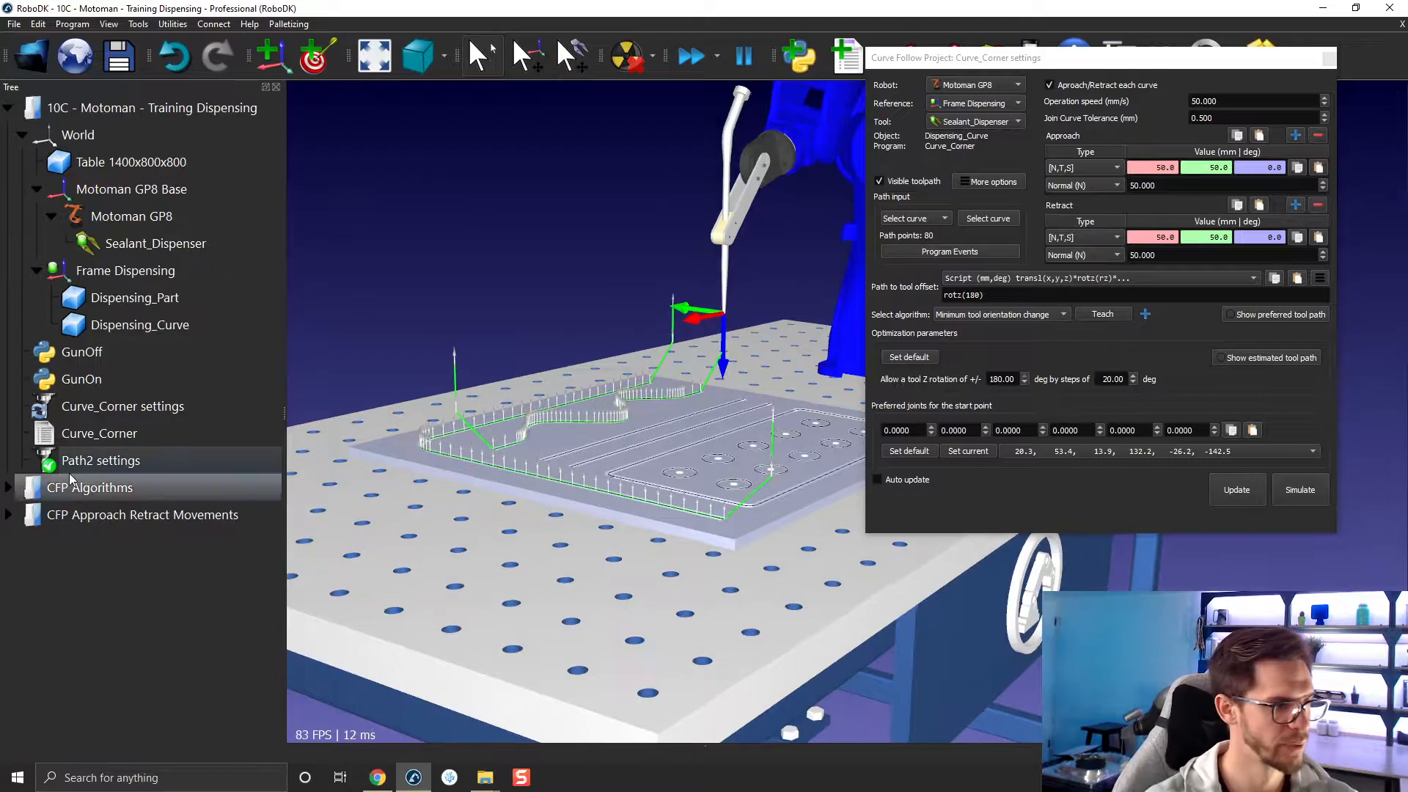
Show the instructions of the Curve_Corner program and look through its sequence of speed, reference, tool and move instructions.
right_click(98, 434)
left_click(132, 508)
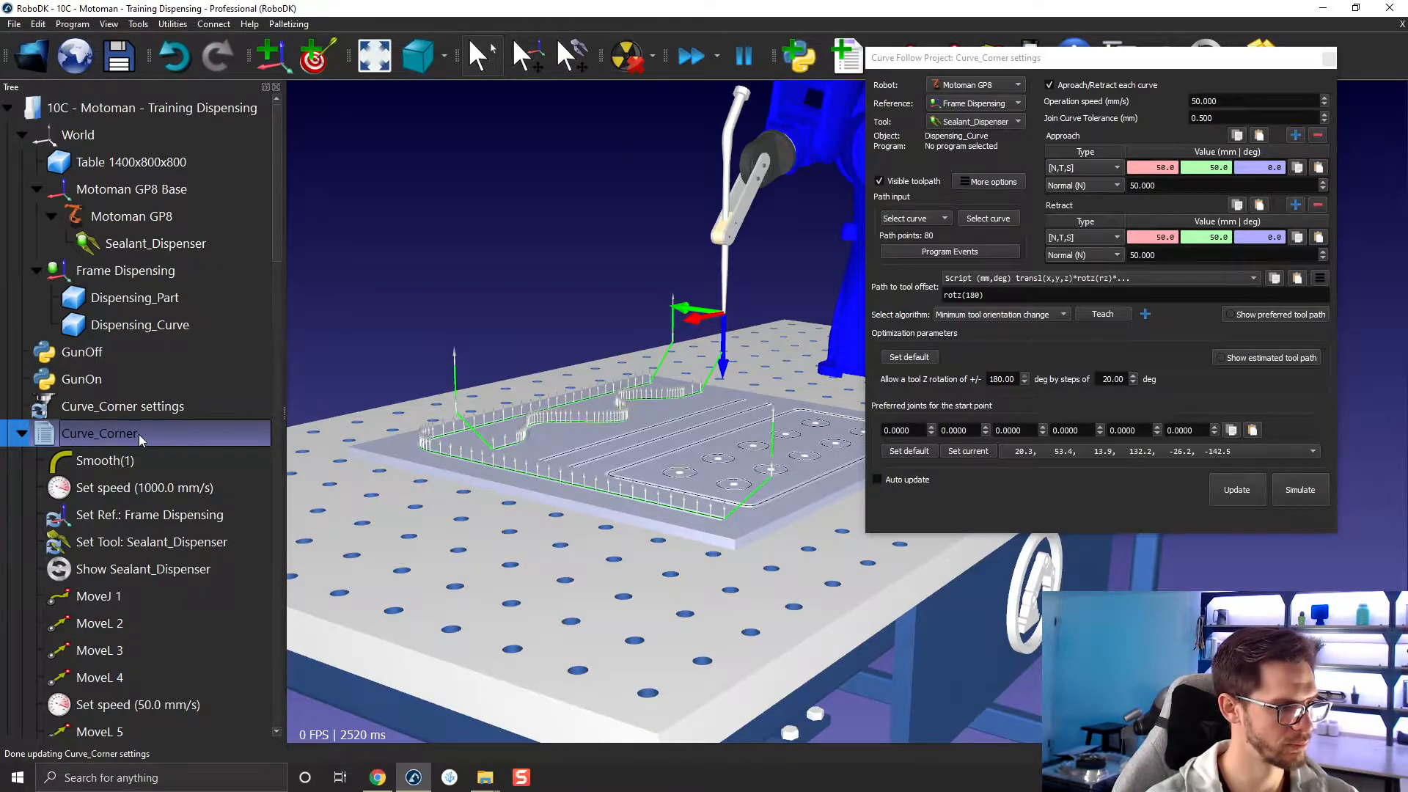
left_click(22, 433)
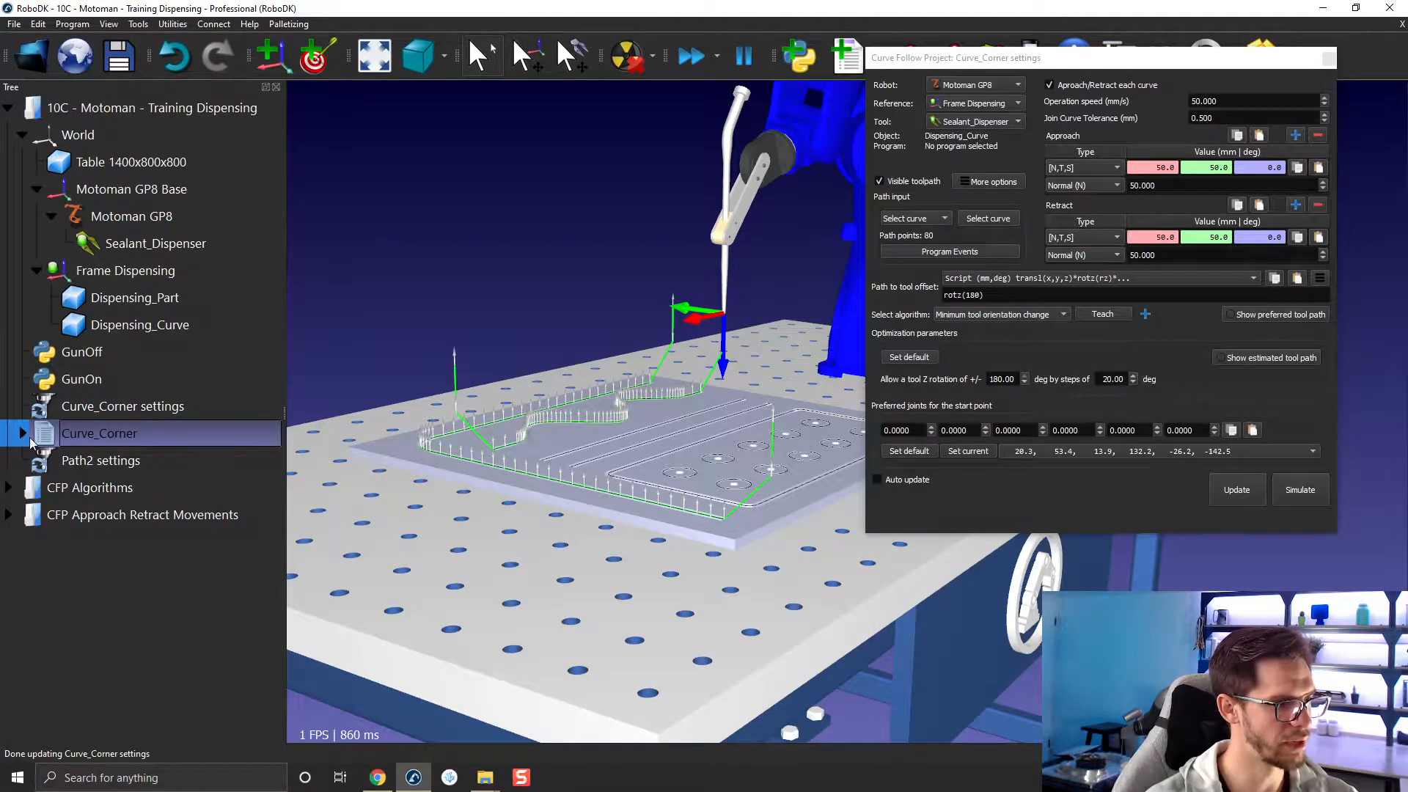
left_click(22, 433)
scroll(38, 420, "down", 4)
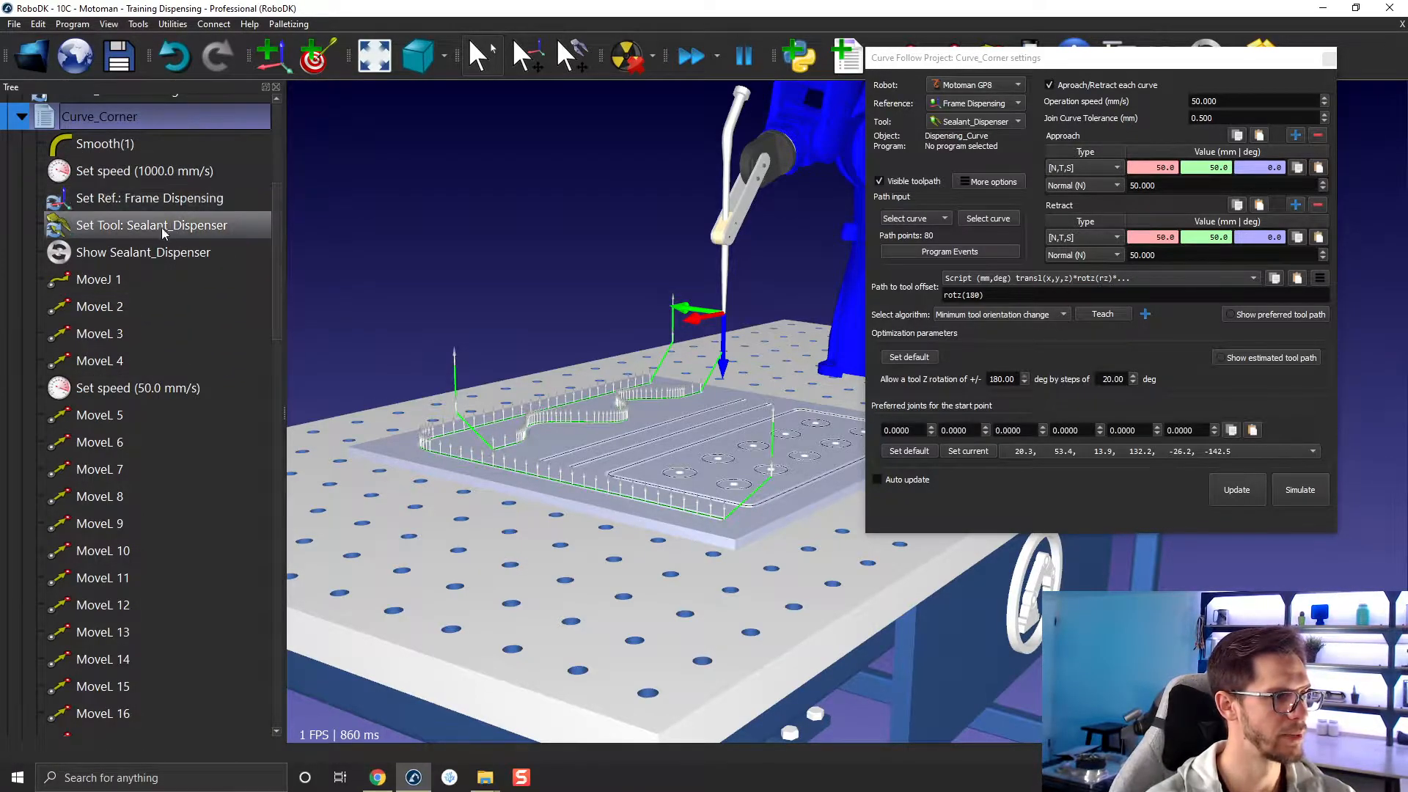
scroll(176, 286, "down", 13)
scroll(179, 254, "up", 15)
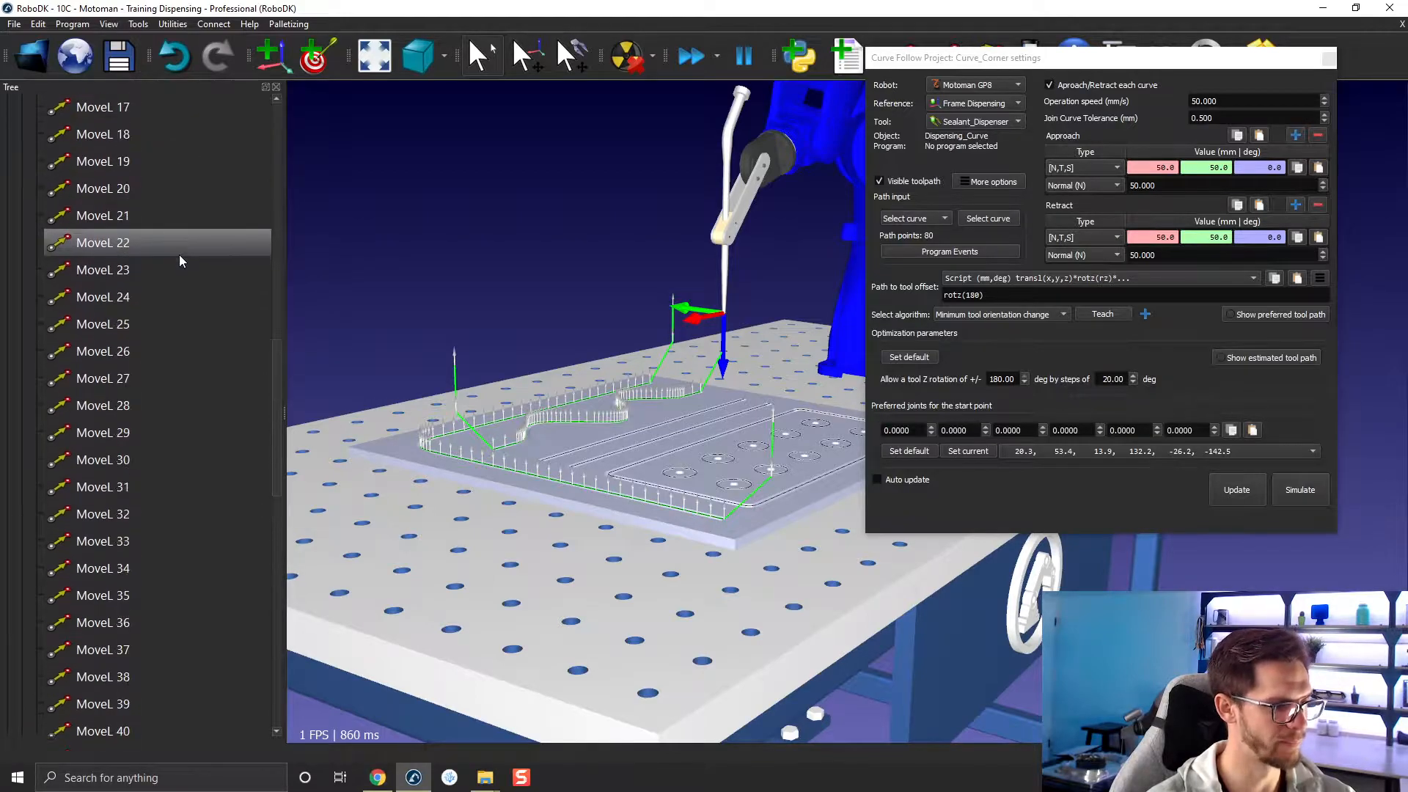
left_click(22, 274)
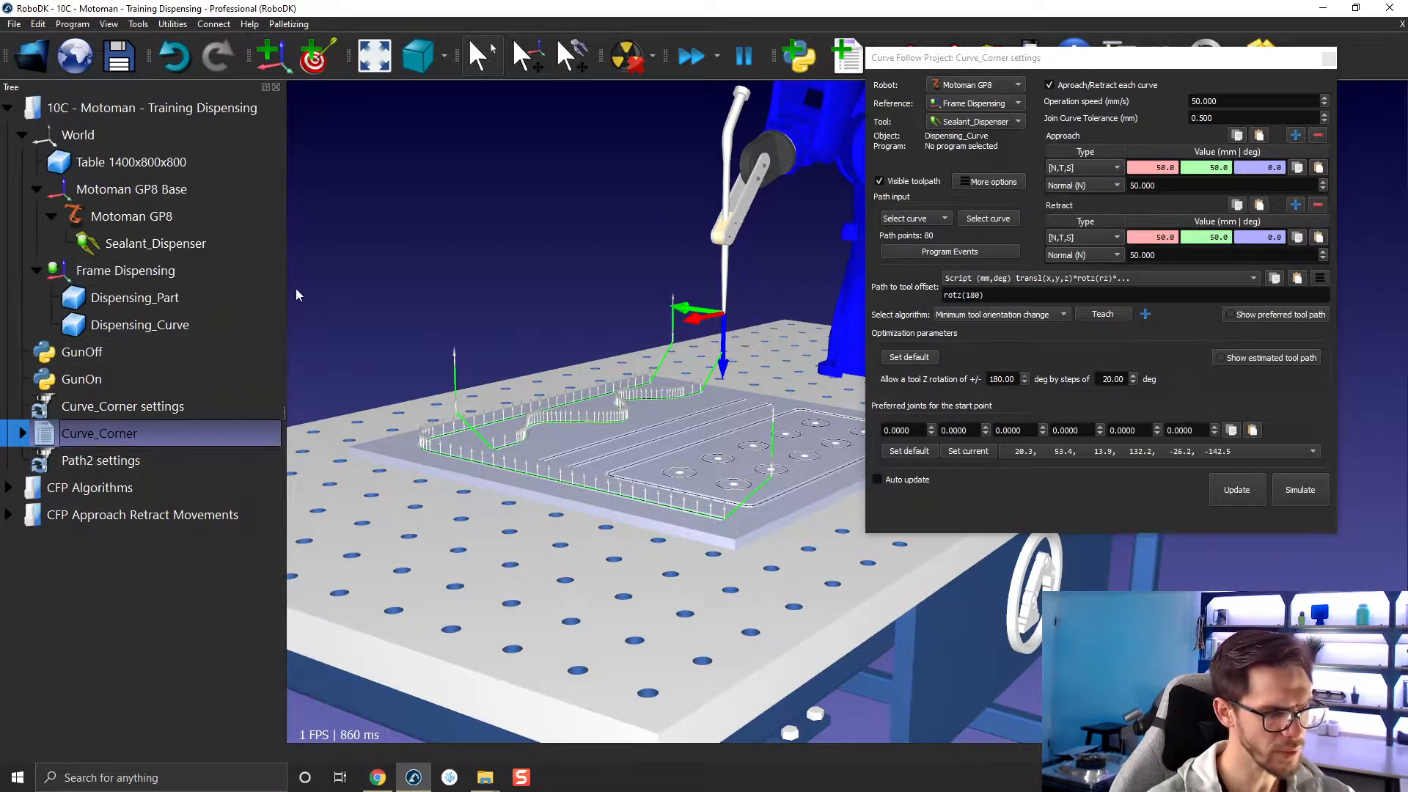
right_click(52, 434)
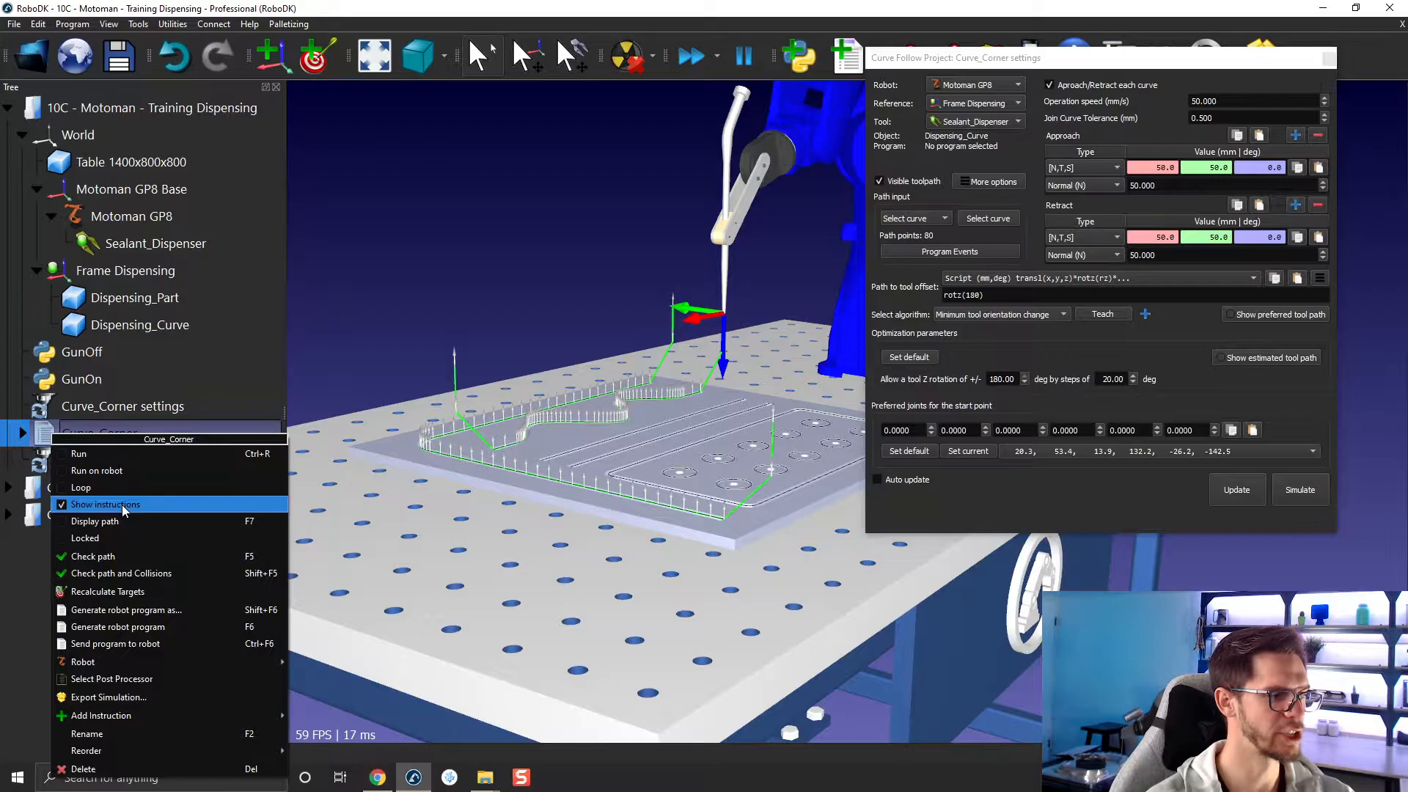
left_click(422, 273)
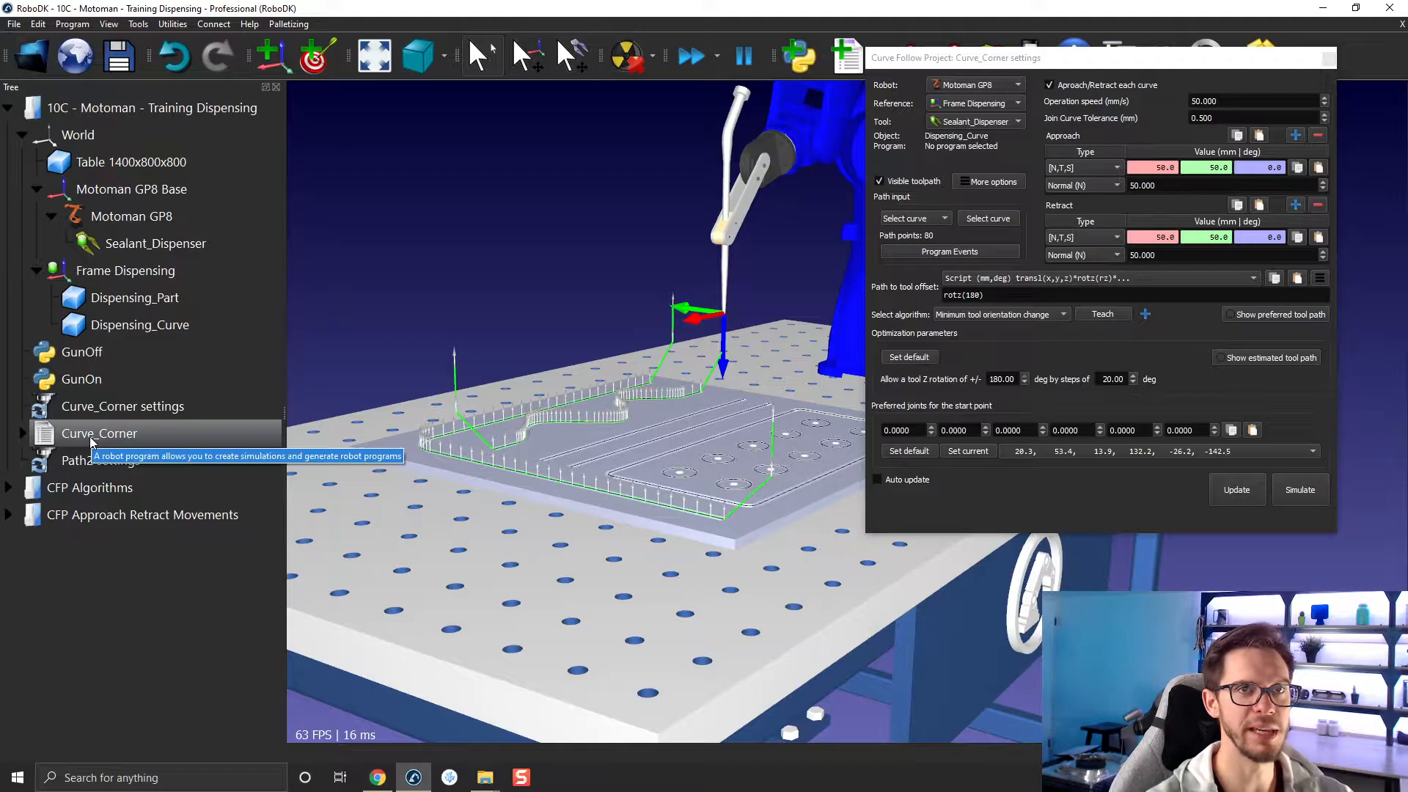
Update the Curve_Corner curve follow project to generate a new robot program, and select that program in the tree.
left_click(1238, 490)
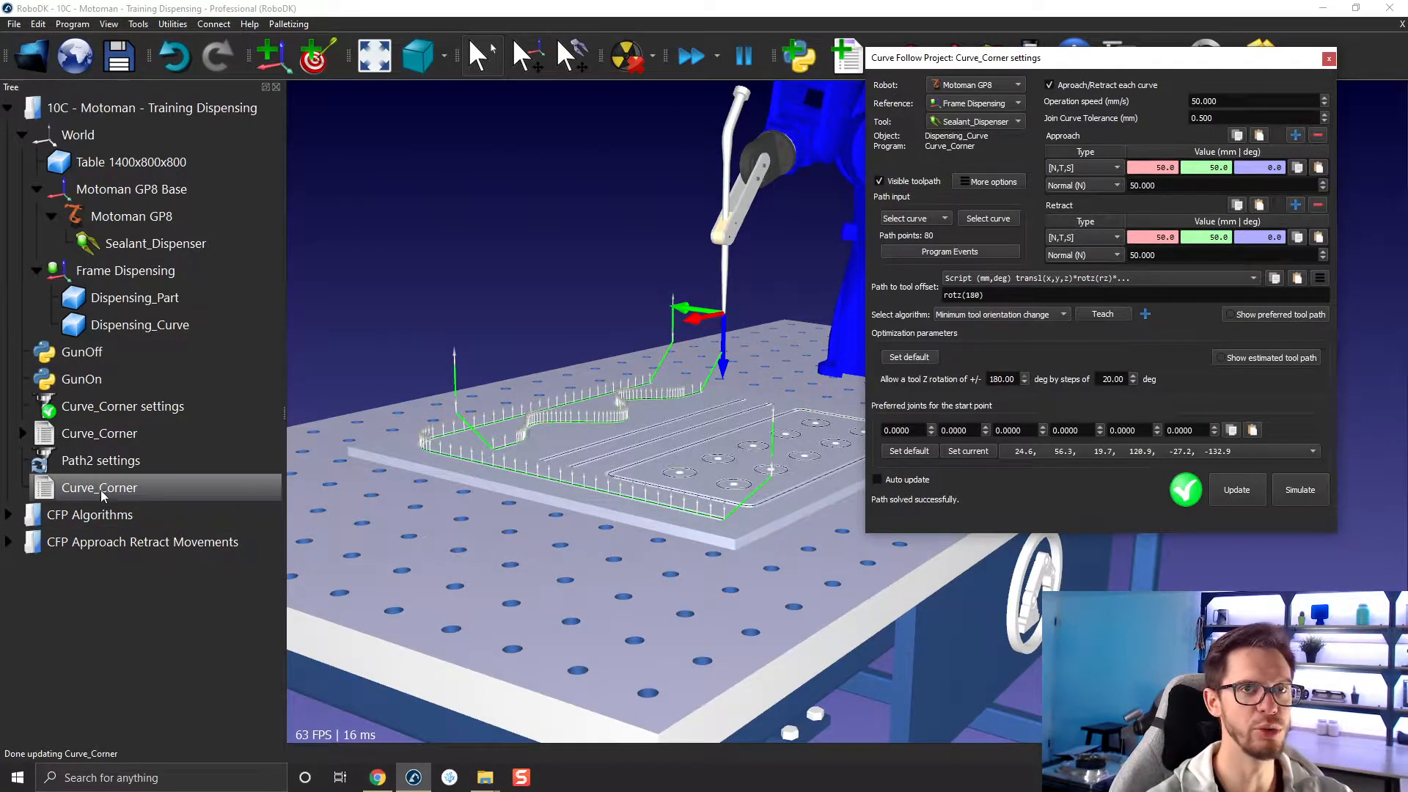
left_click(133, 485)
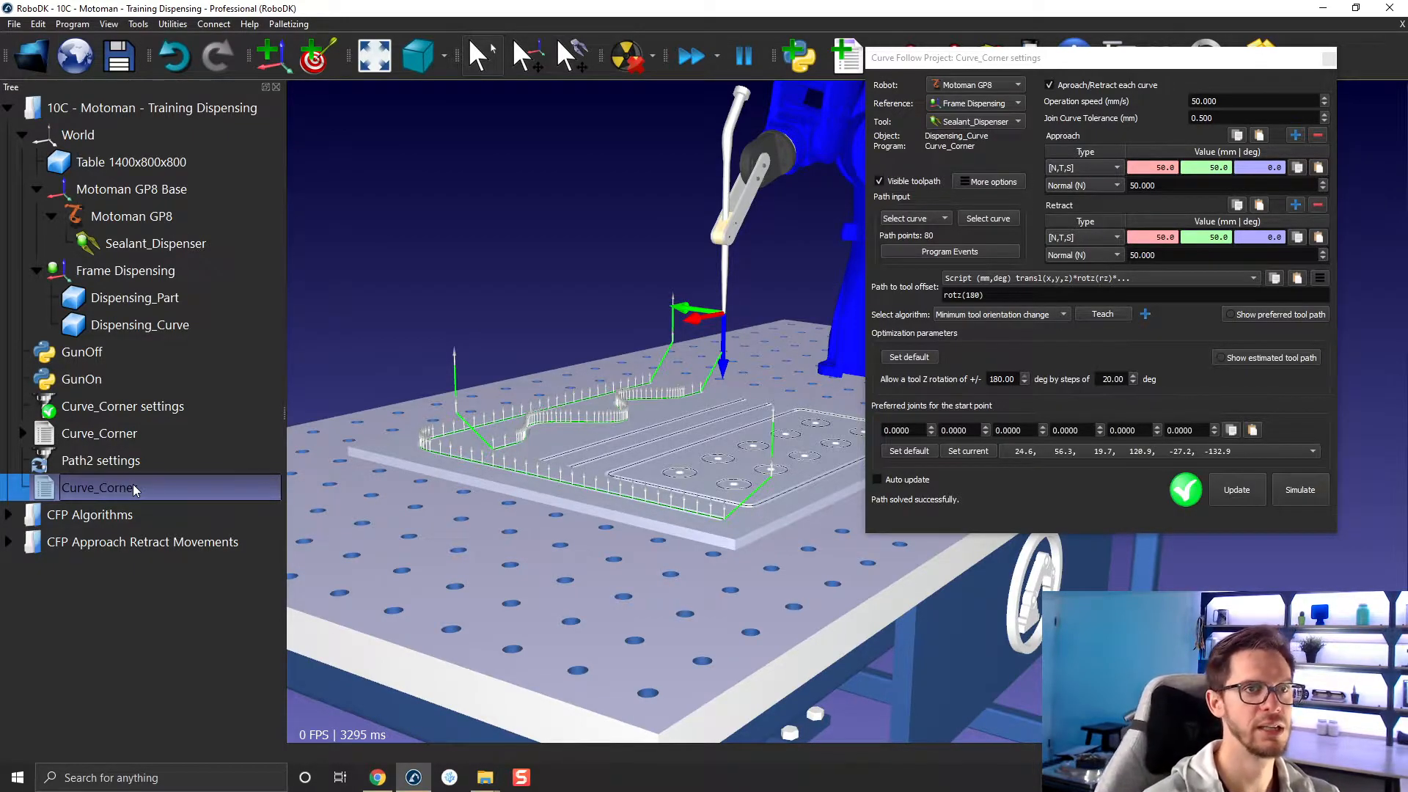
Check the CAM option that controls whether edited programs generated from CAM projects are overridden.
left_click(138, 24)
left_click(178, 355)
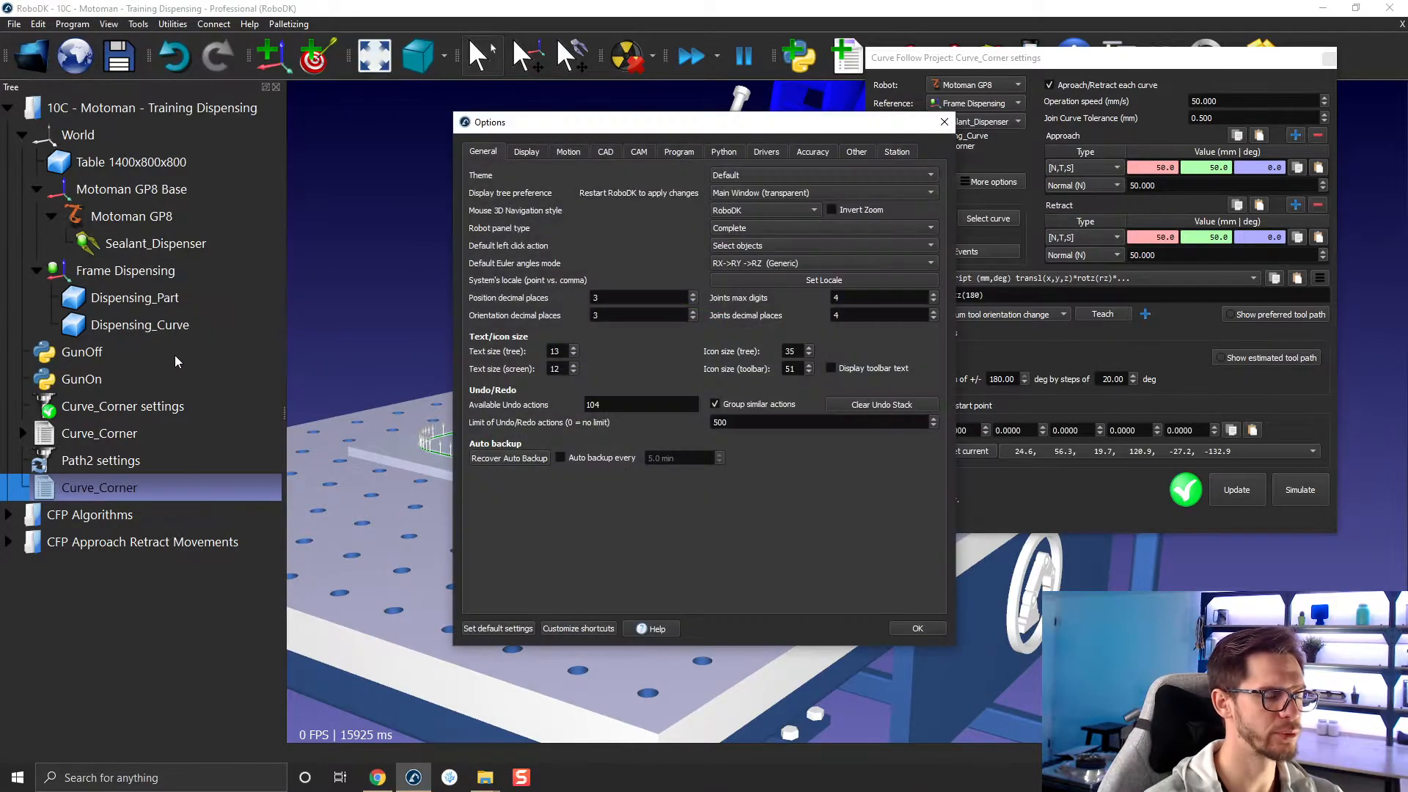
left_click(638, 151)
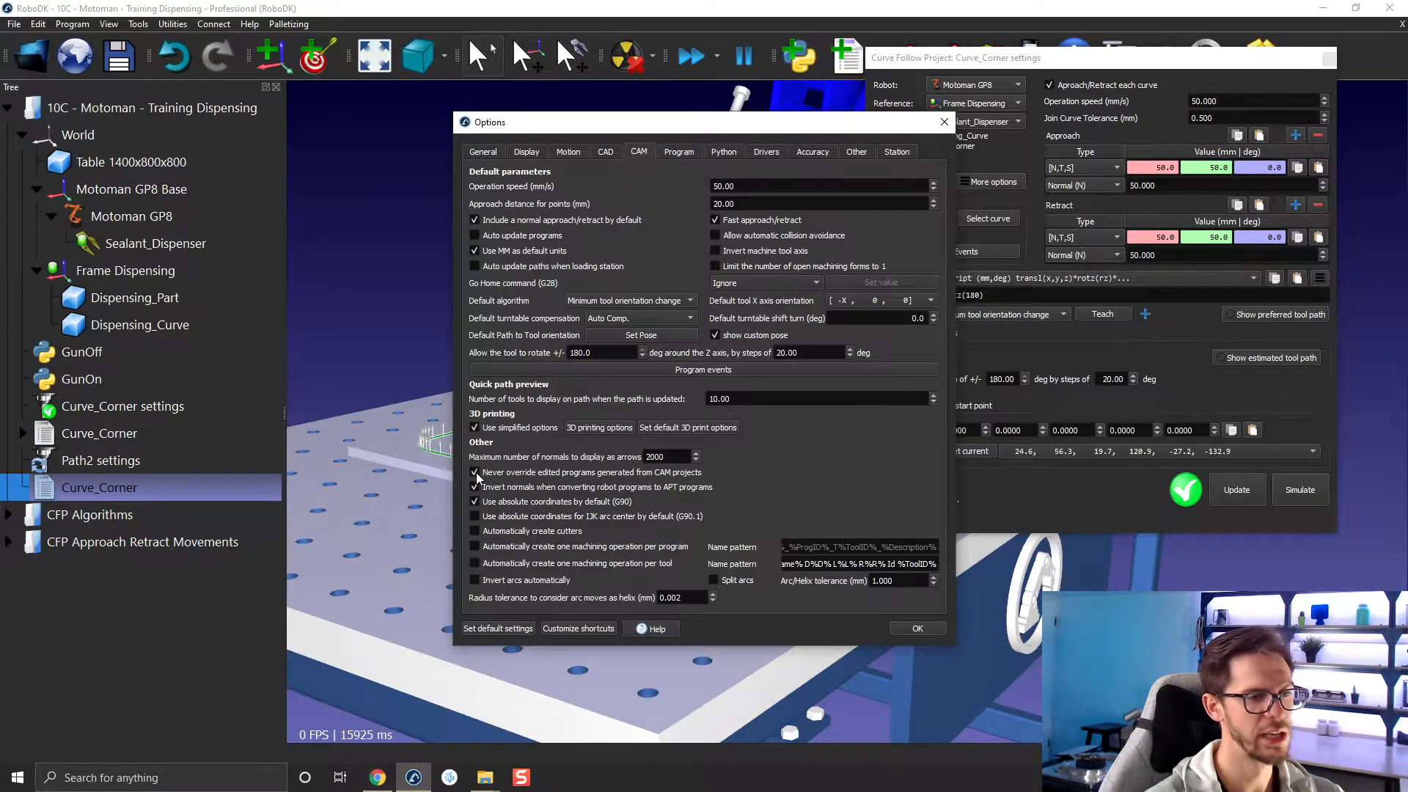
left_click(944, 122)
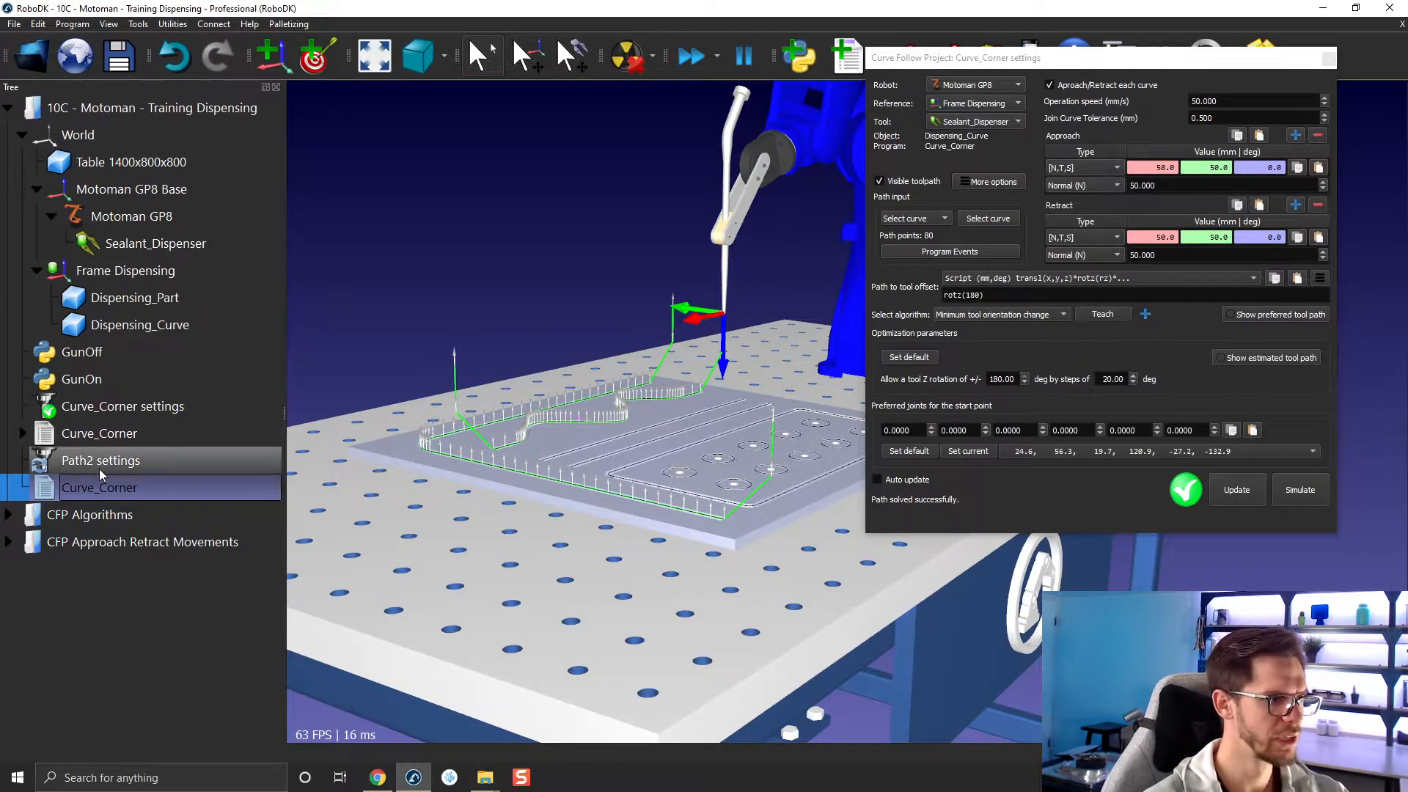
Enable the path start and path finish events for Curve_Corner, and assign the GunOn program call to path start.
left_click(974, 251)
left_click_drag(702, 238, 569, 131)
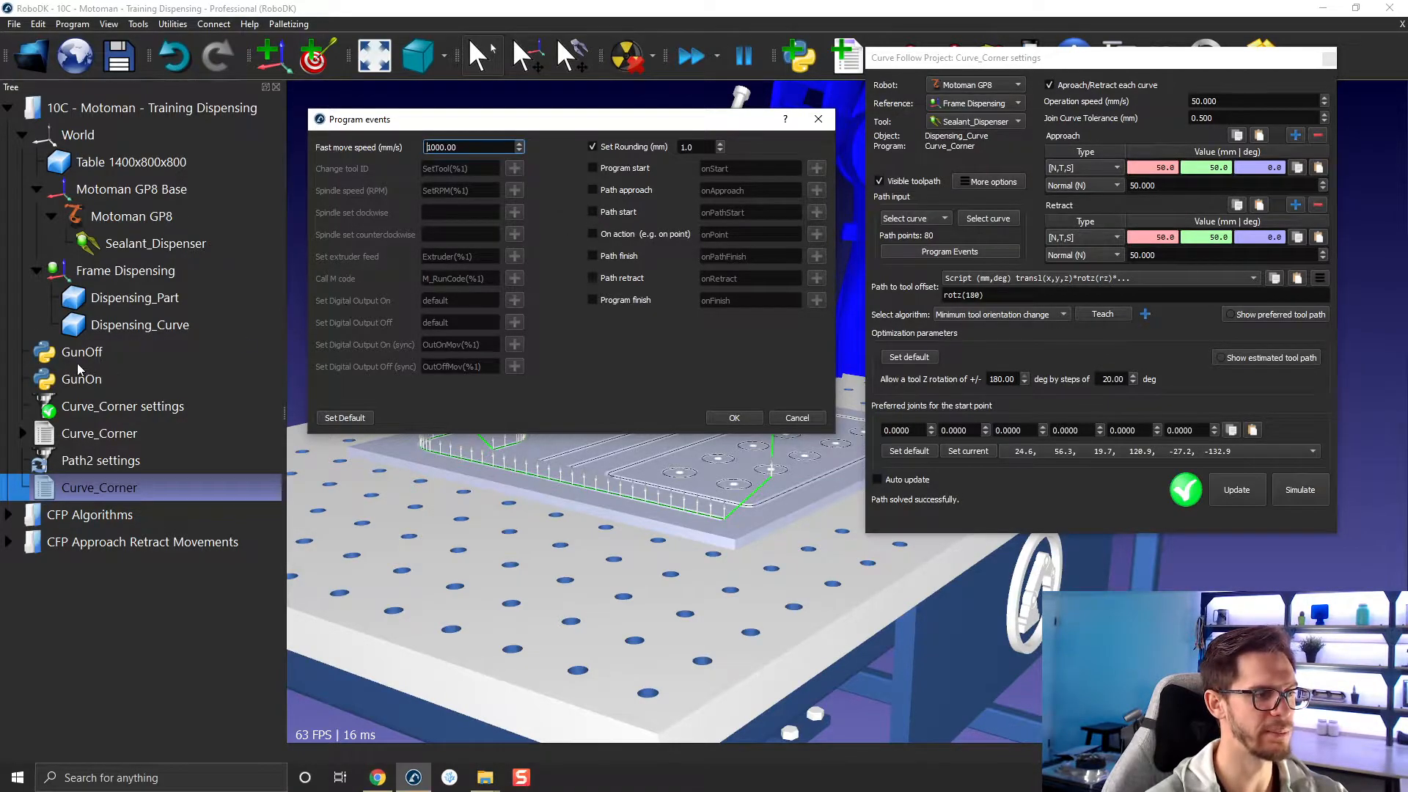
left_click(593, 212)
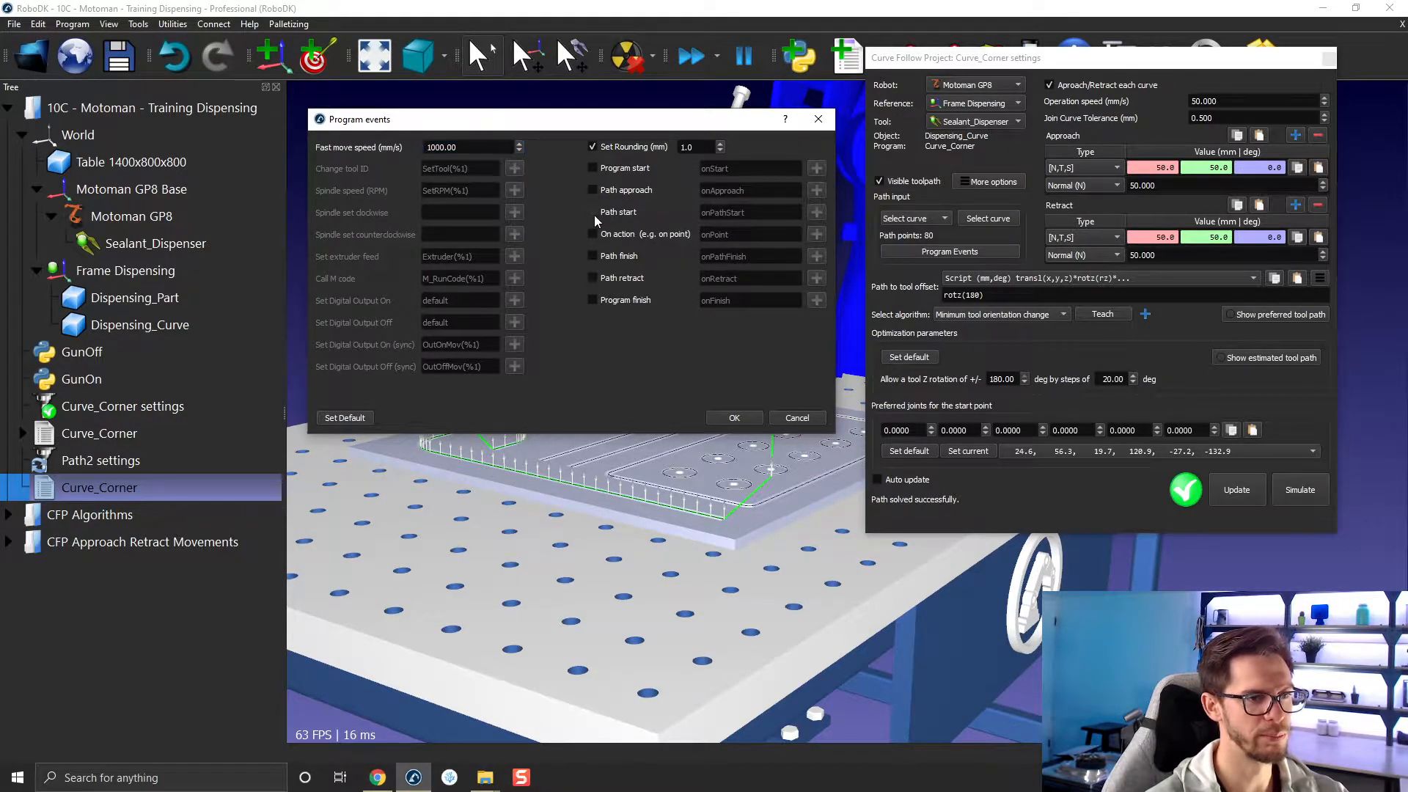
left_click(592, 256)
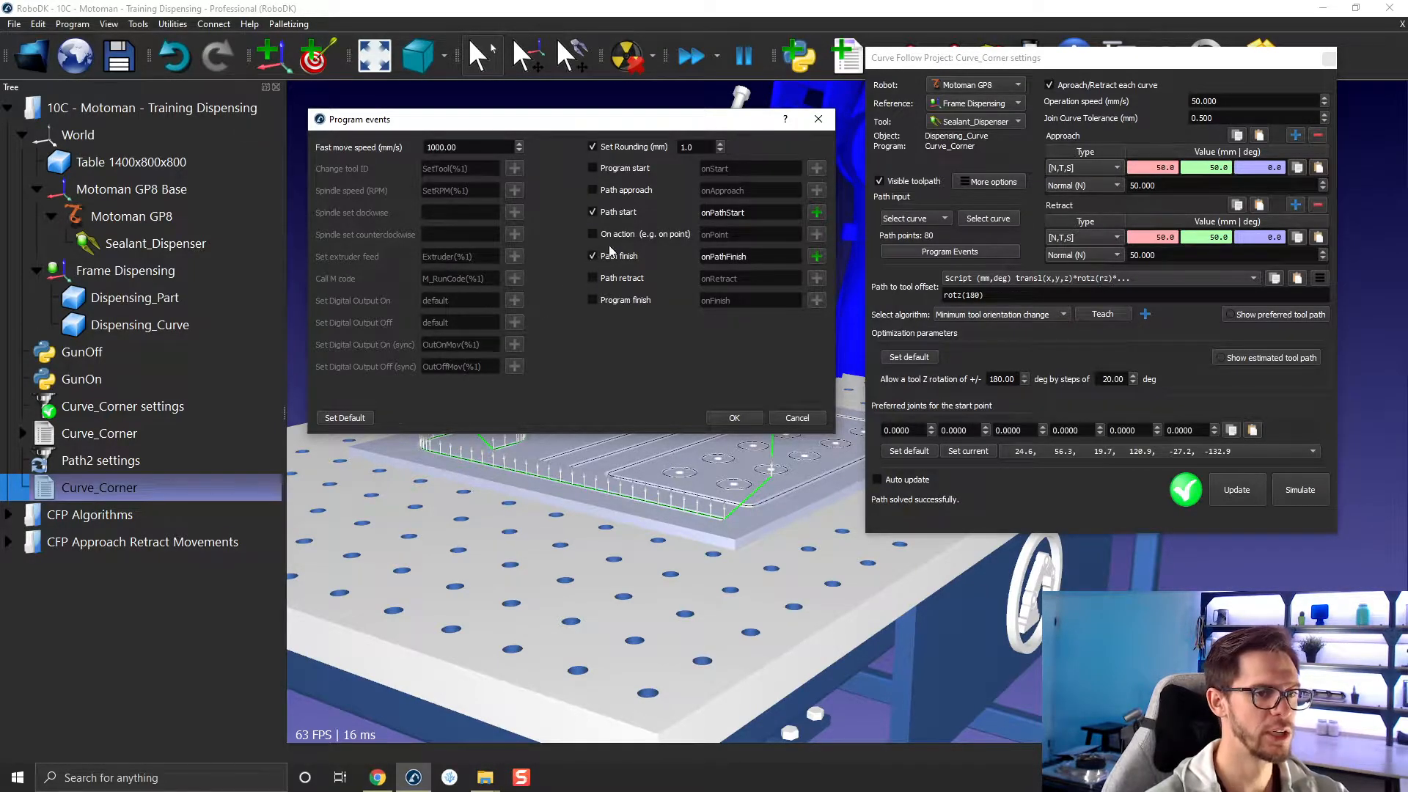
left_click(817, 213)
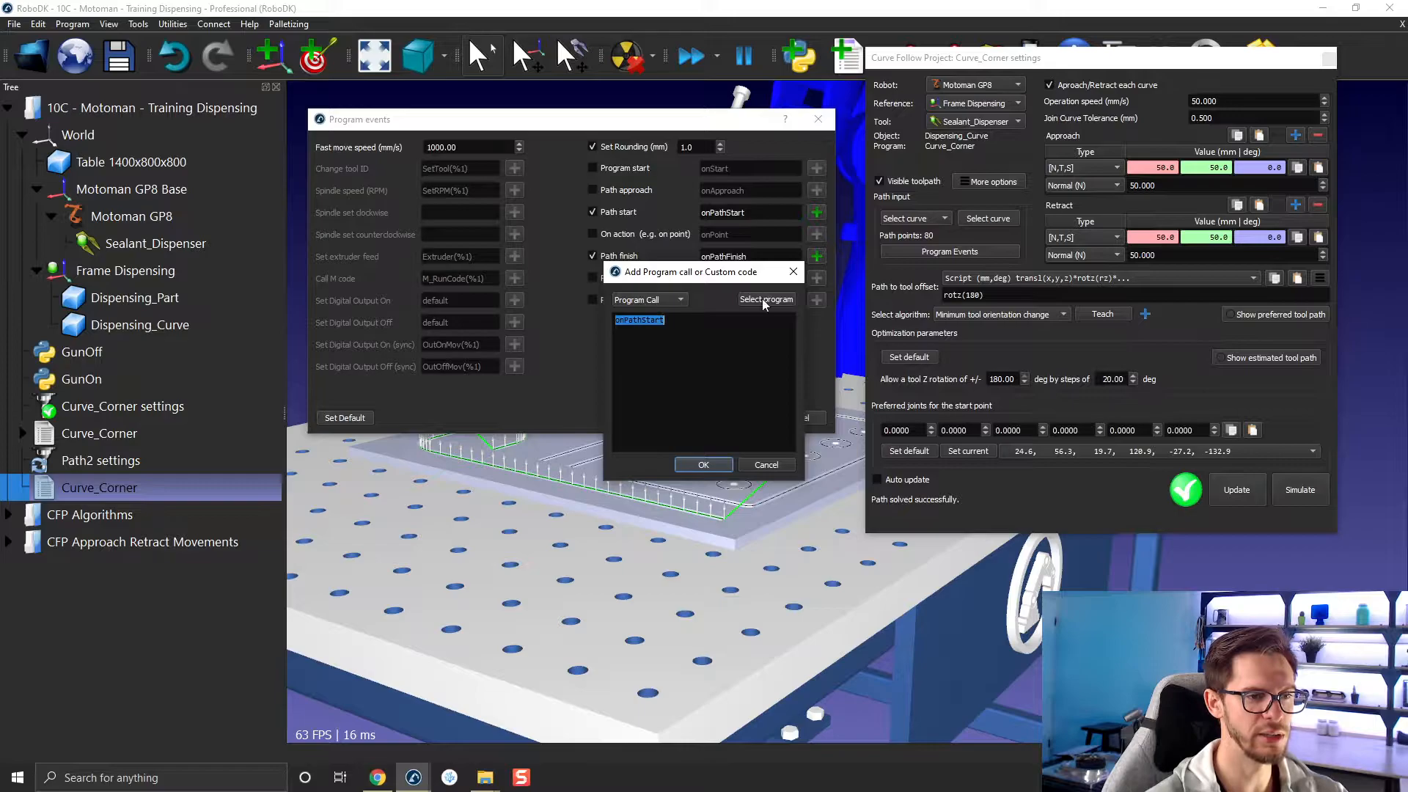
left_click(761, 299)
double_click(635, 341)
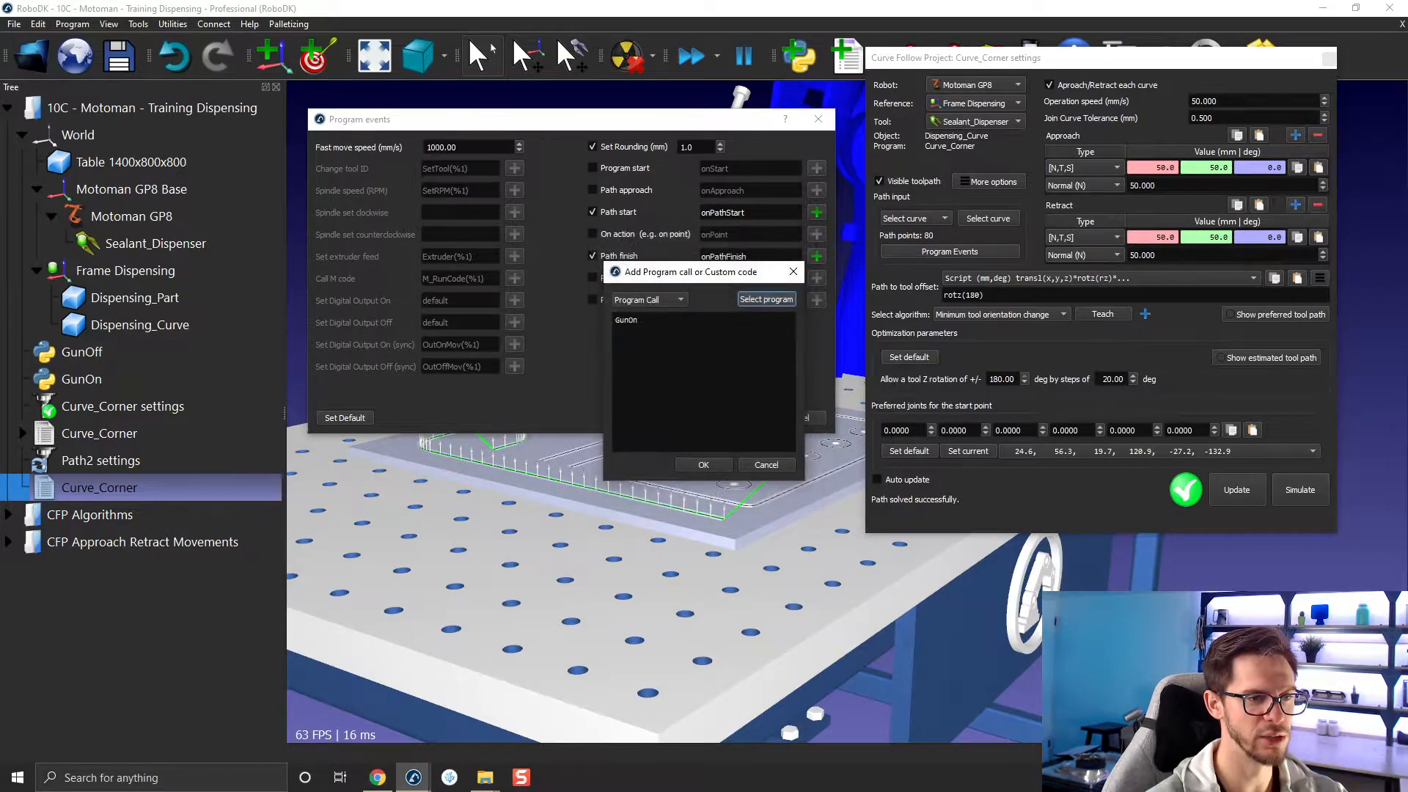
left_click(703, 465)
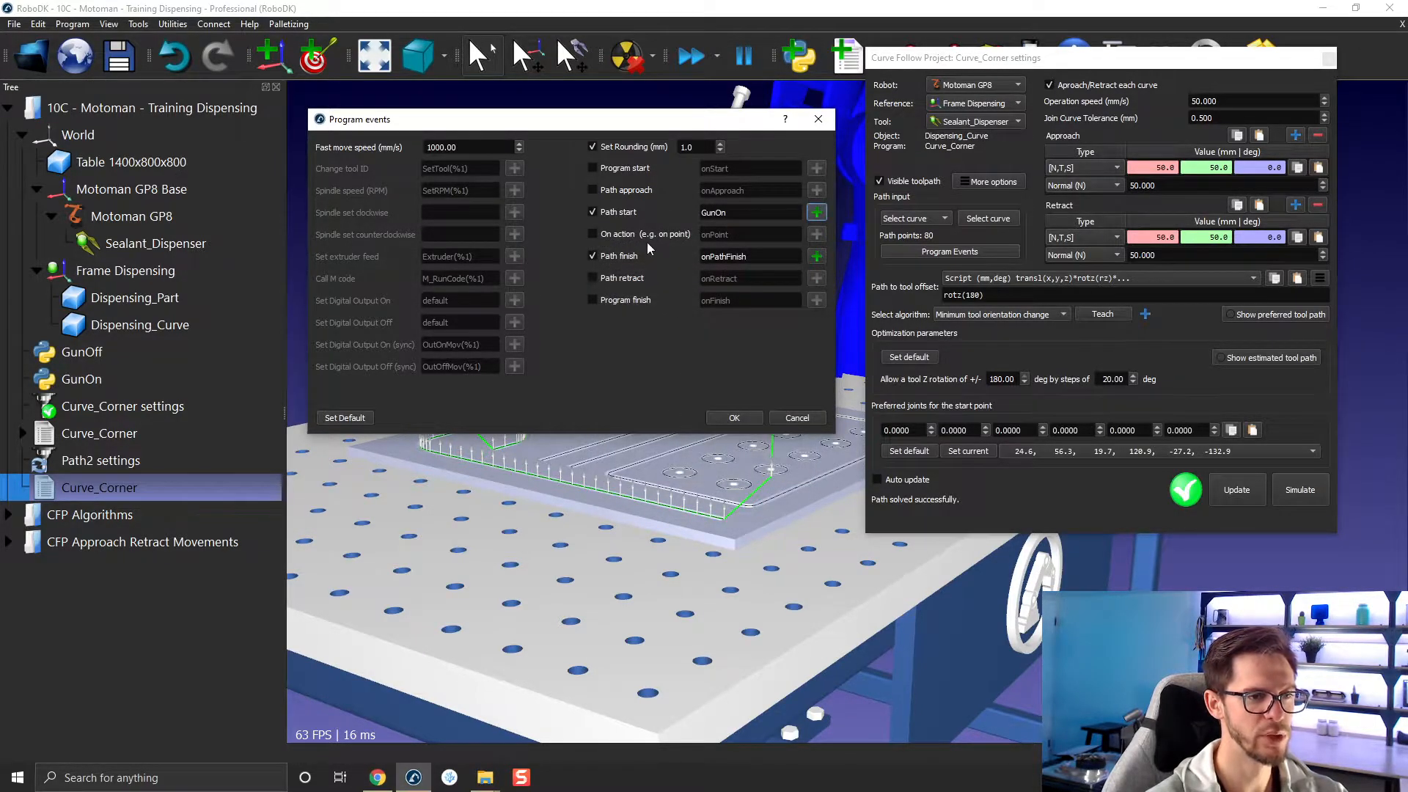
Set the path finish event to call GunOff, accept the program events and update the Curve_Corner project.
double_click(766, 256)
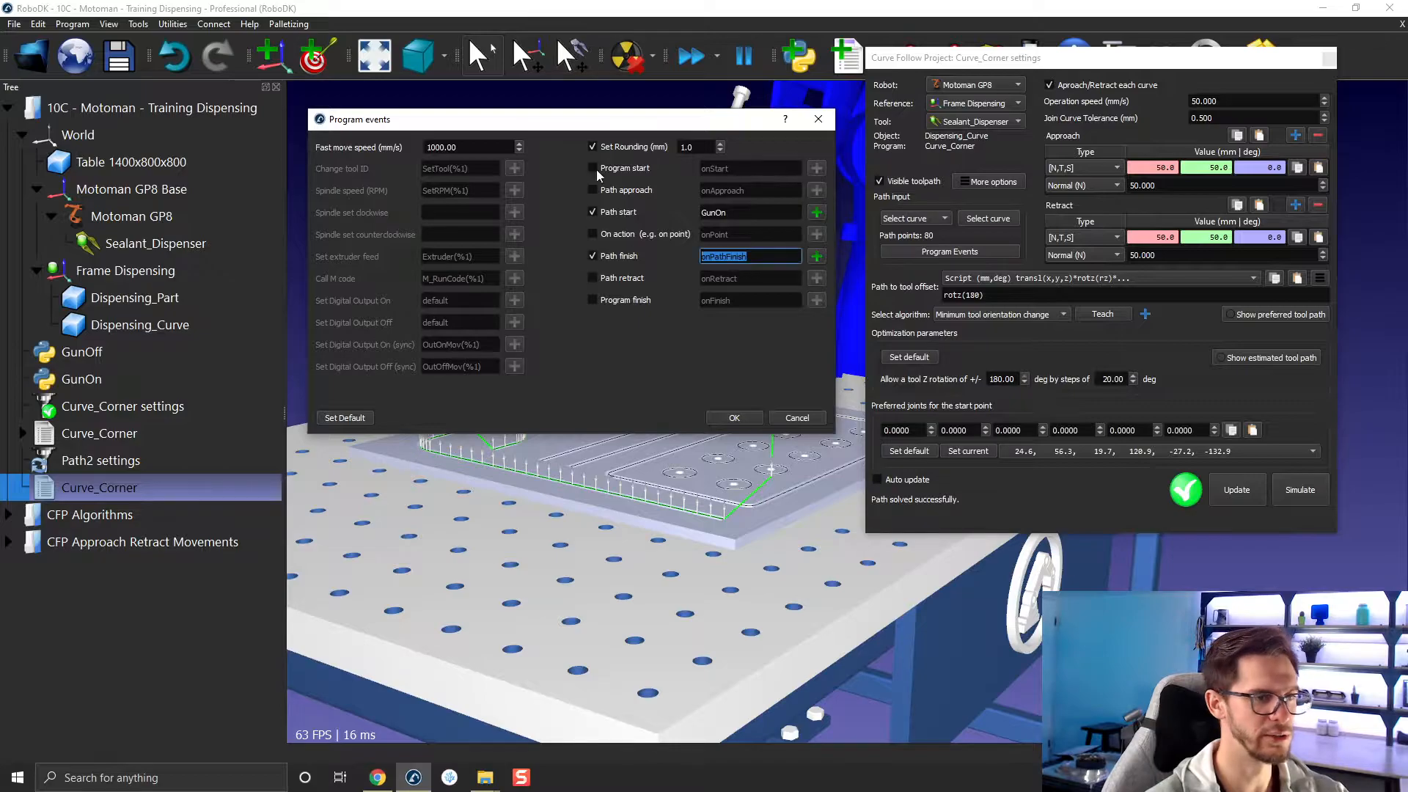
type("Gun")
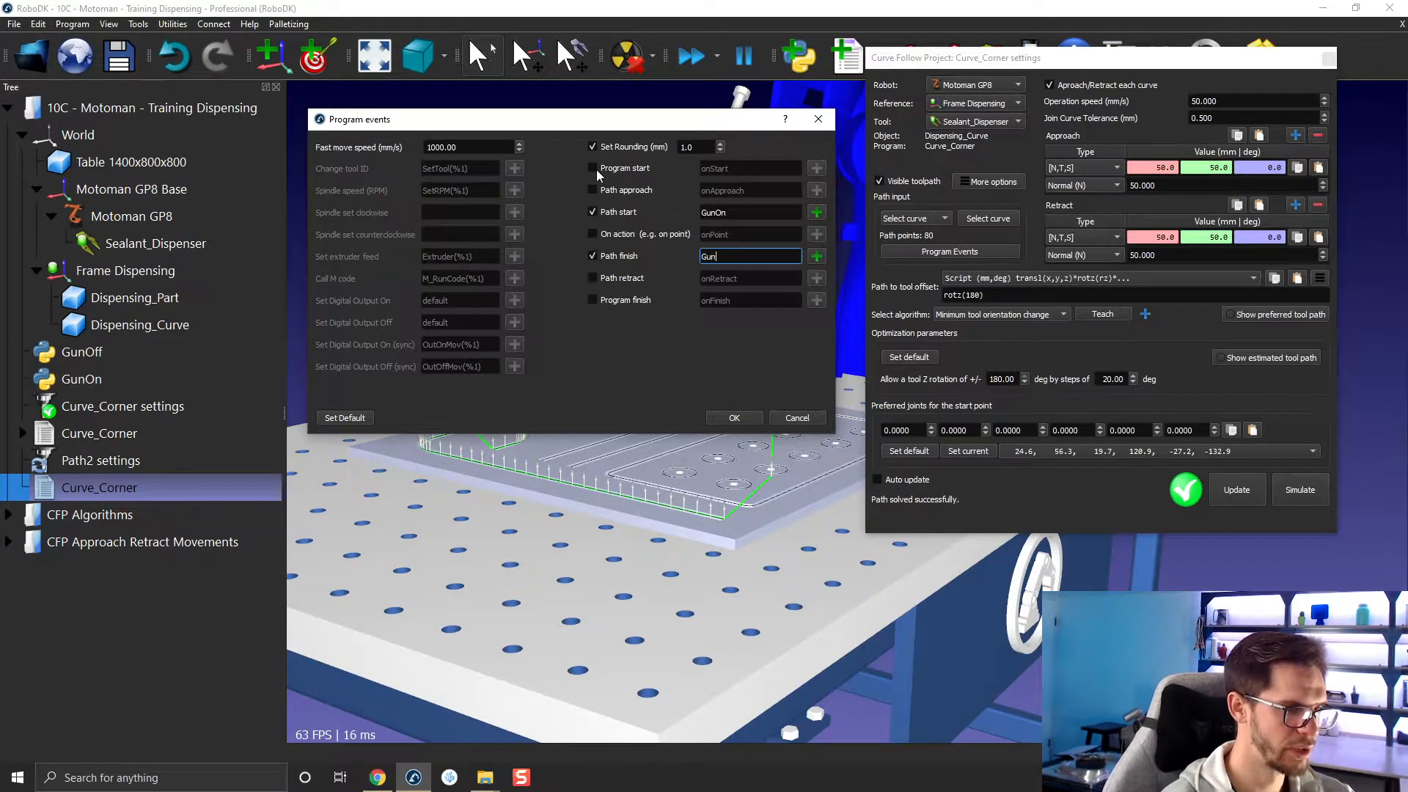
type("Off")
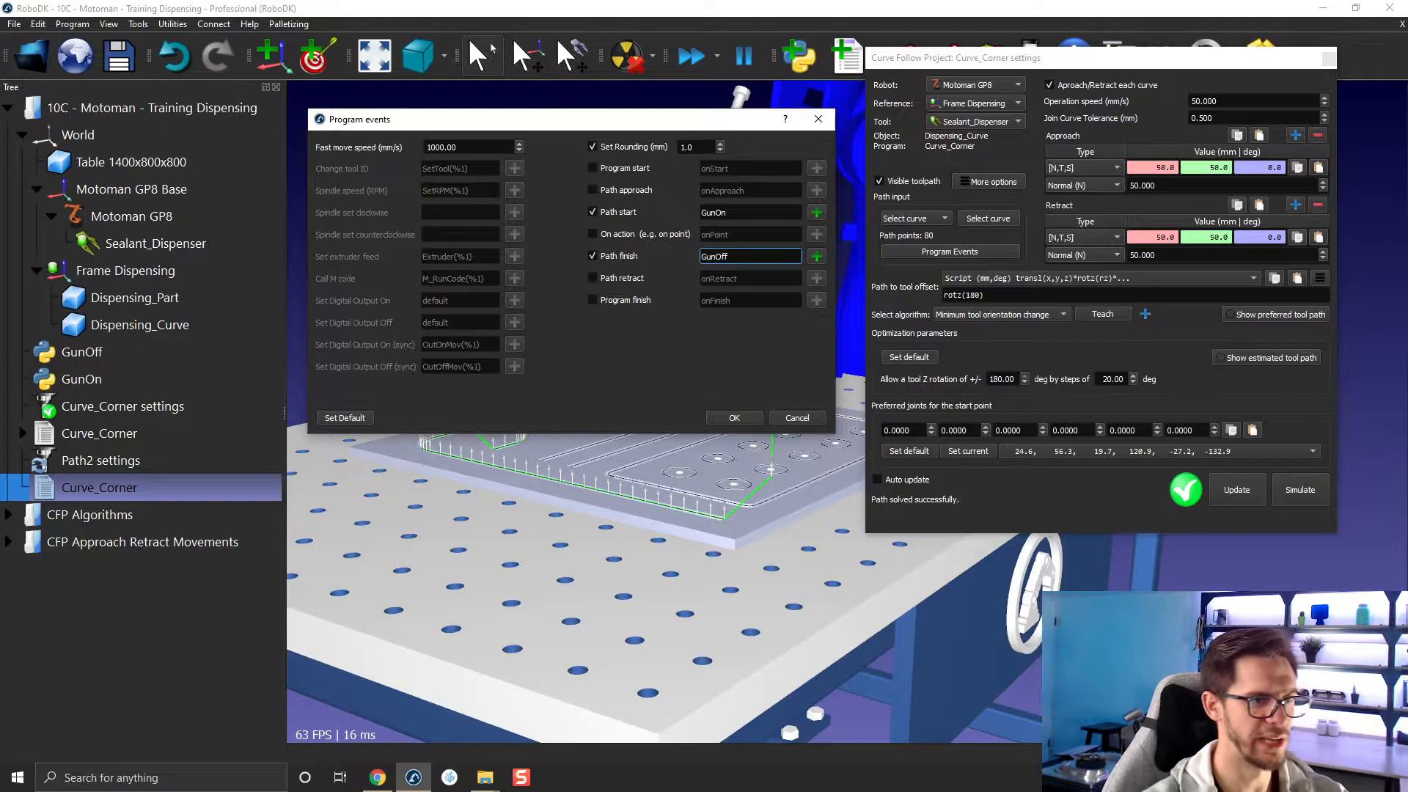
left_click(742, 421)
left_click(1250, 499)
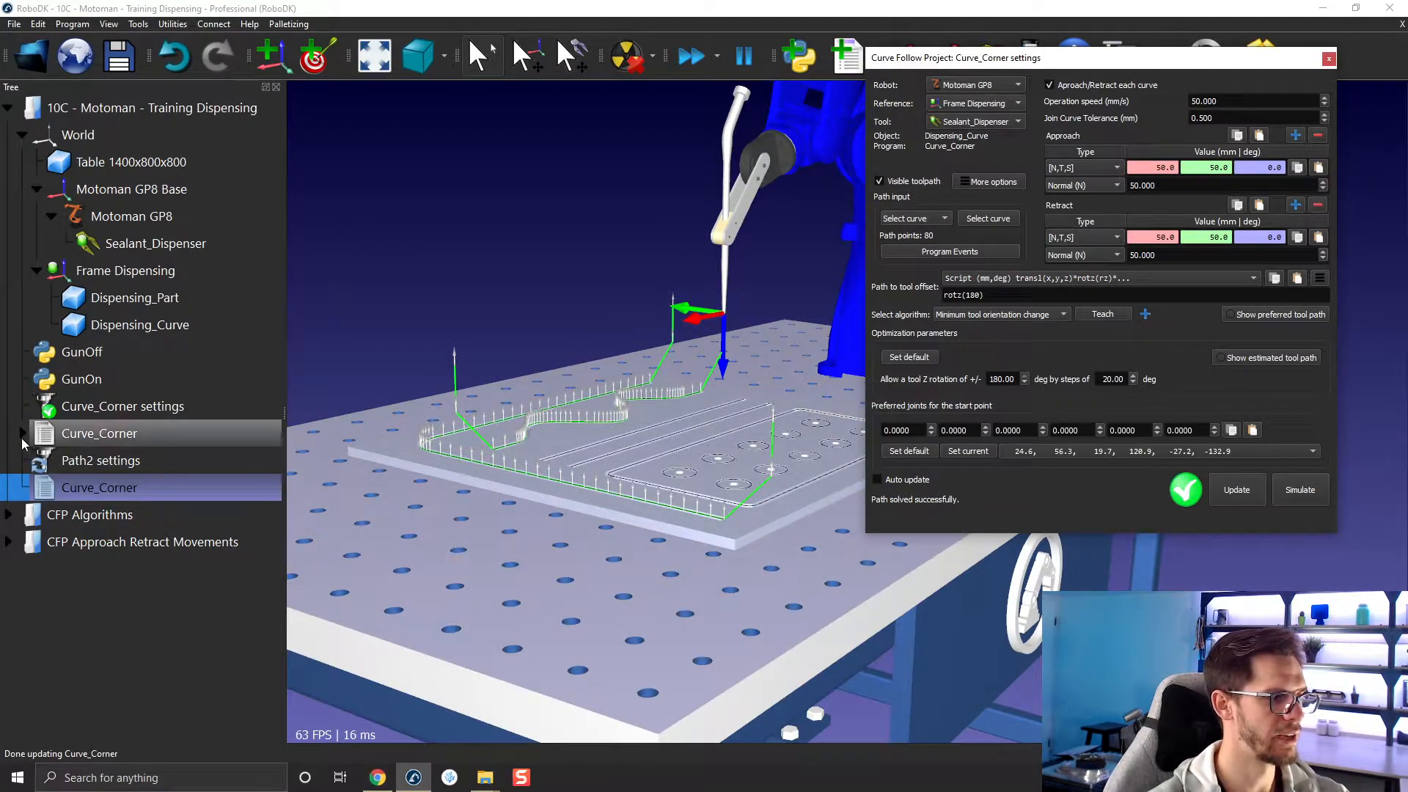
Show the instructions of the newly generated Curve_Corner program below Path2 settings and inspect its opening speed and reference instructions.
right_click(49, 485)
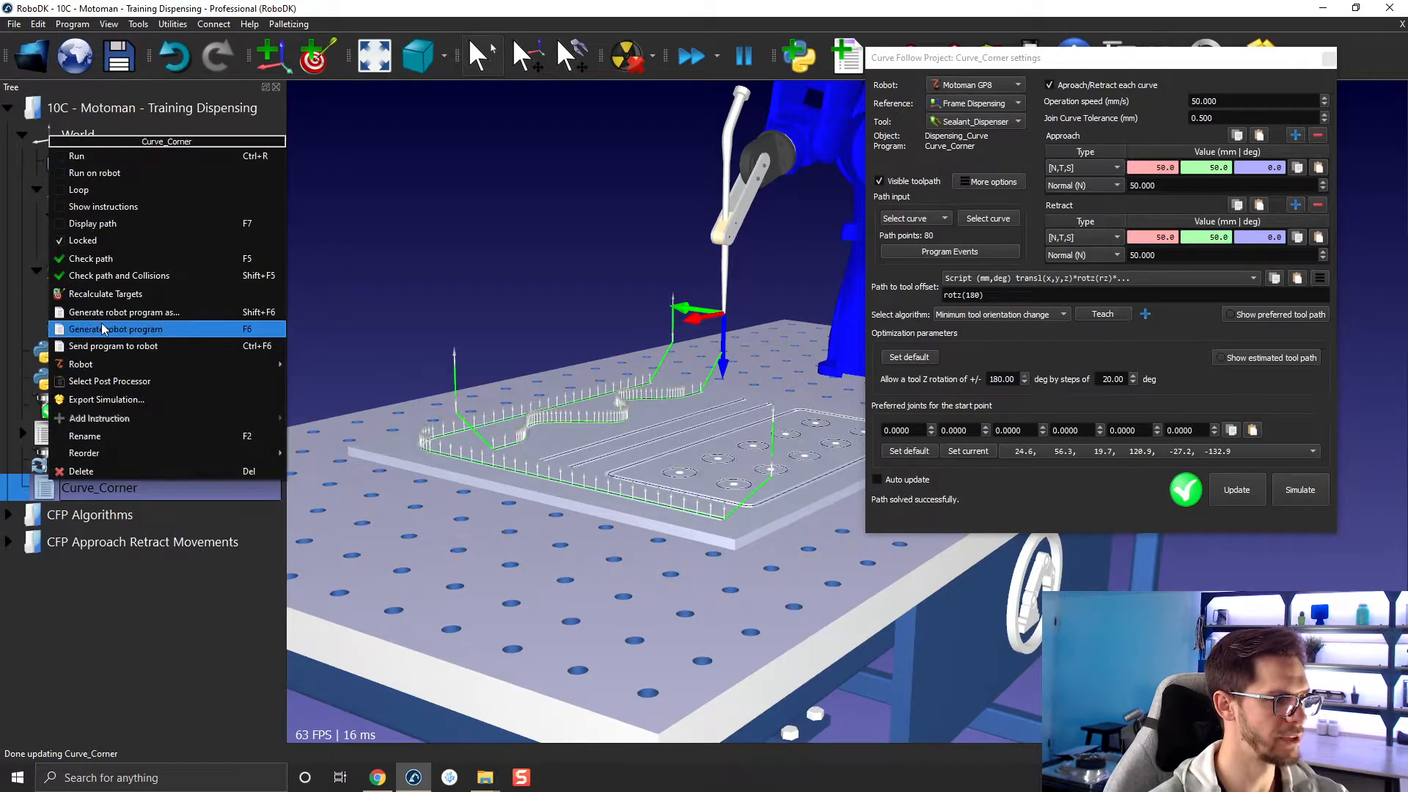
left_click(105, 206)
scroll(85, 438, "down", 4)
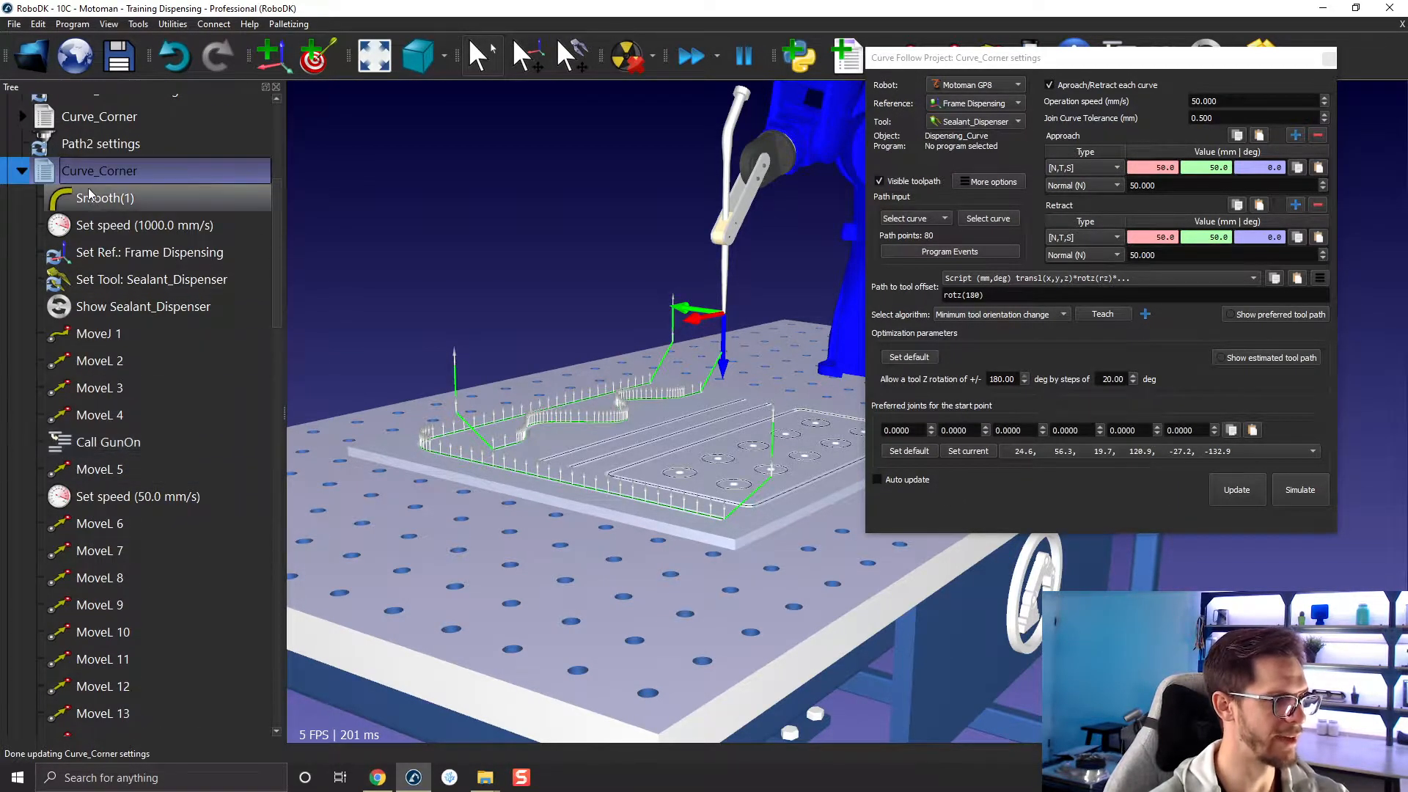
left_click(106, 225)
left_click(107, 253)
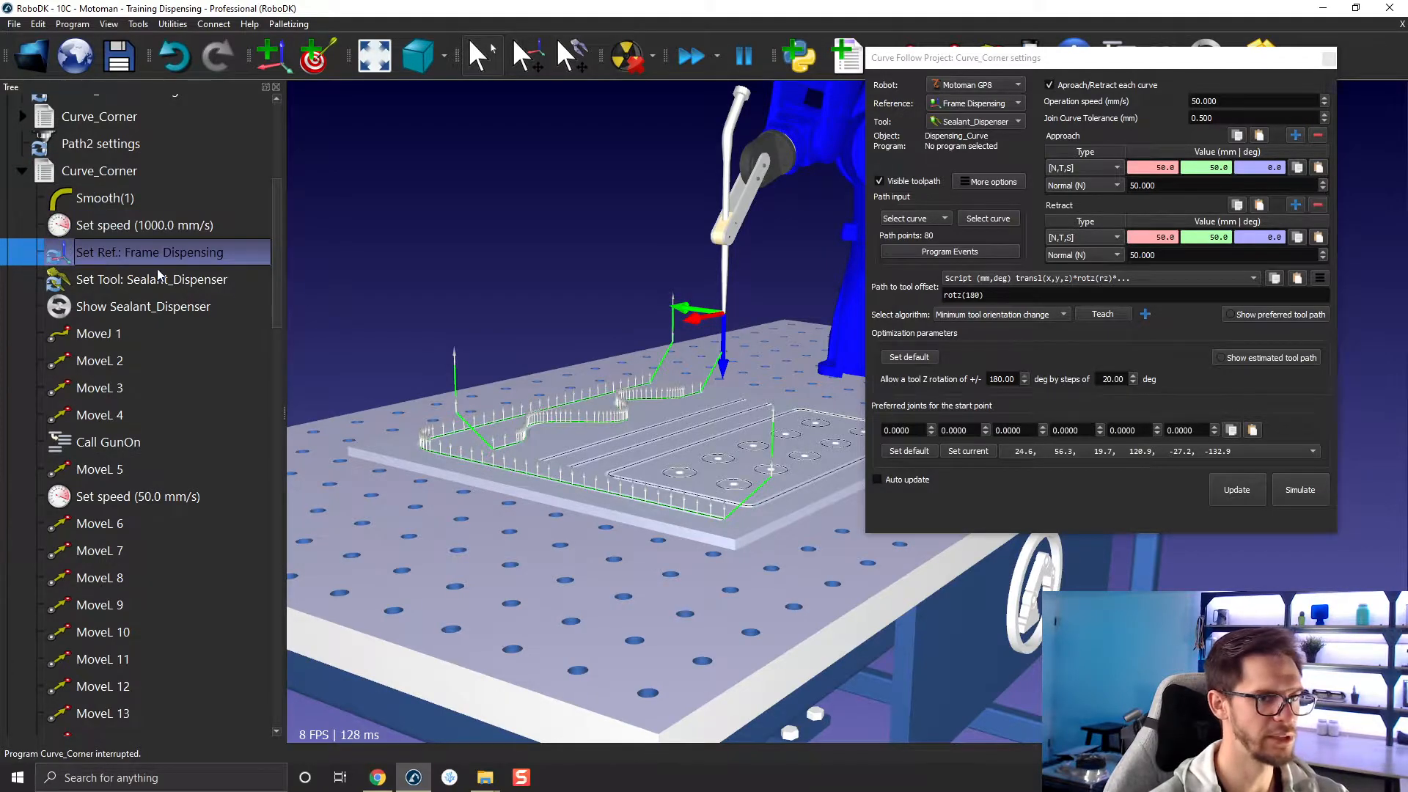
Set the fast move speed in the Curve_Corner program events to 100 mm/s and update the project's program.
left_click(925, 251)
left_click(574, 256)
key("BackSpace")
left_click(865, 527)
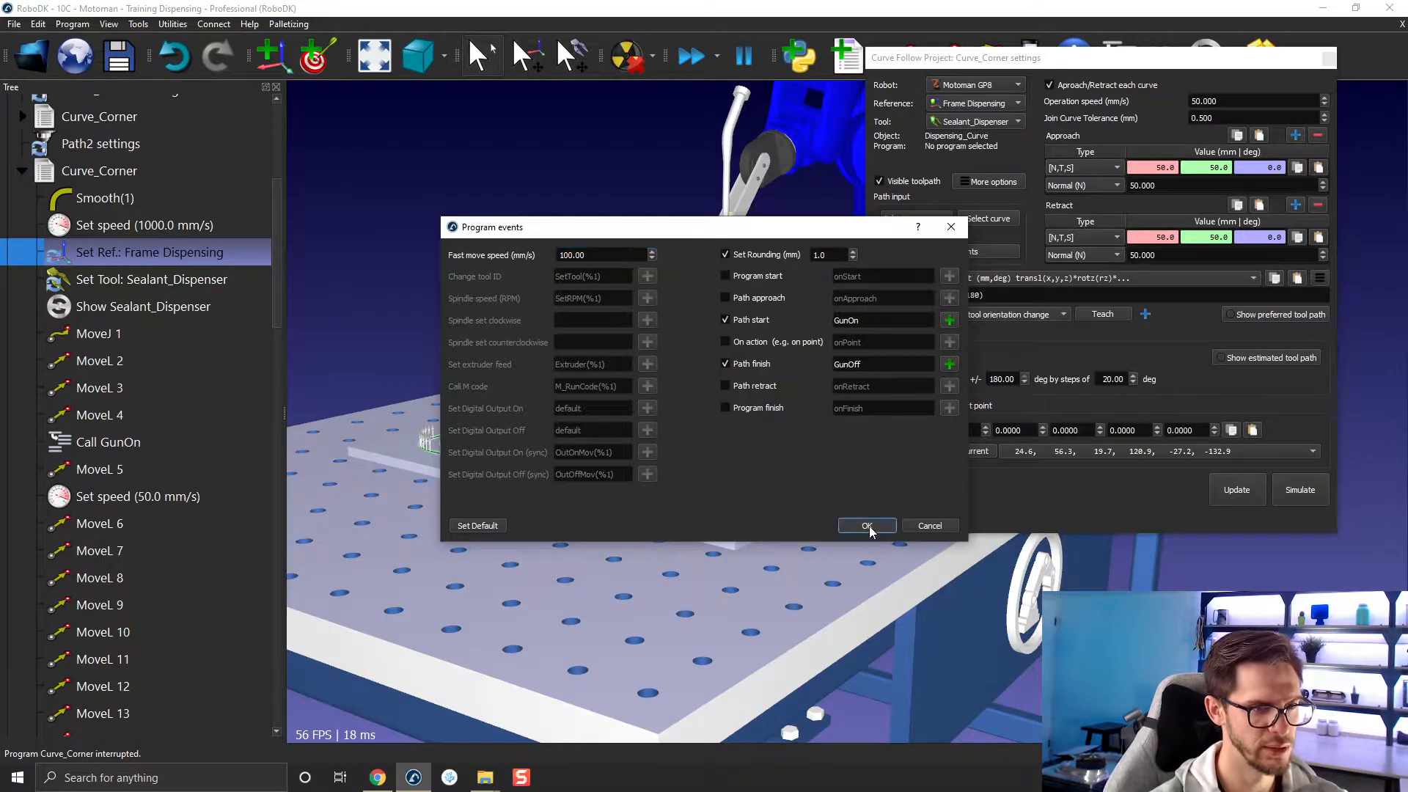
left_click(21, 171)
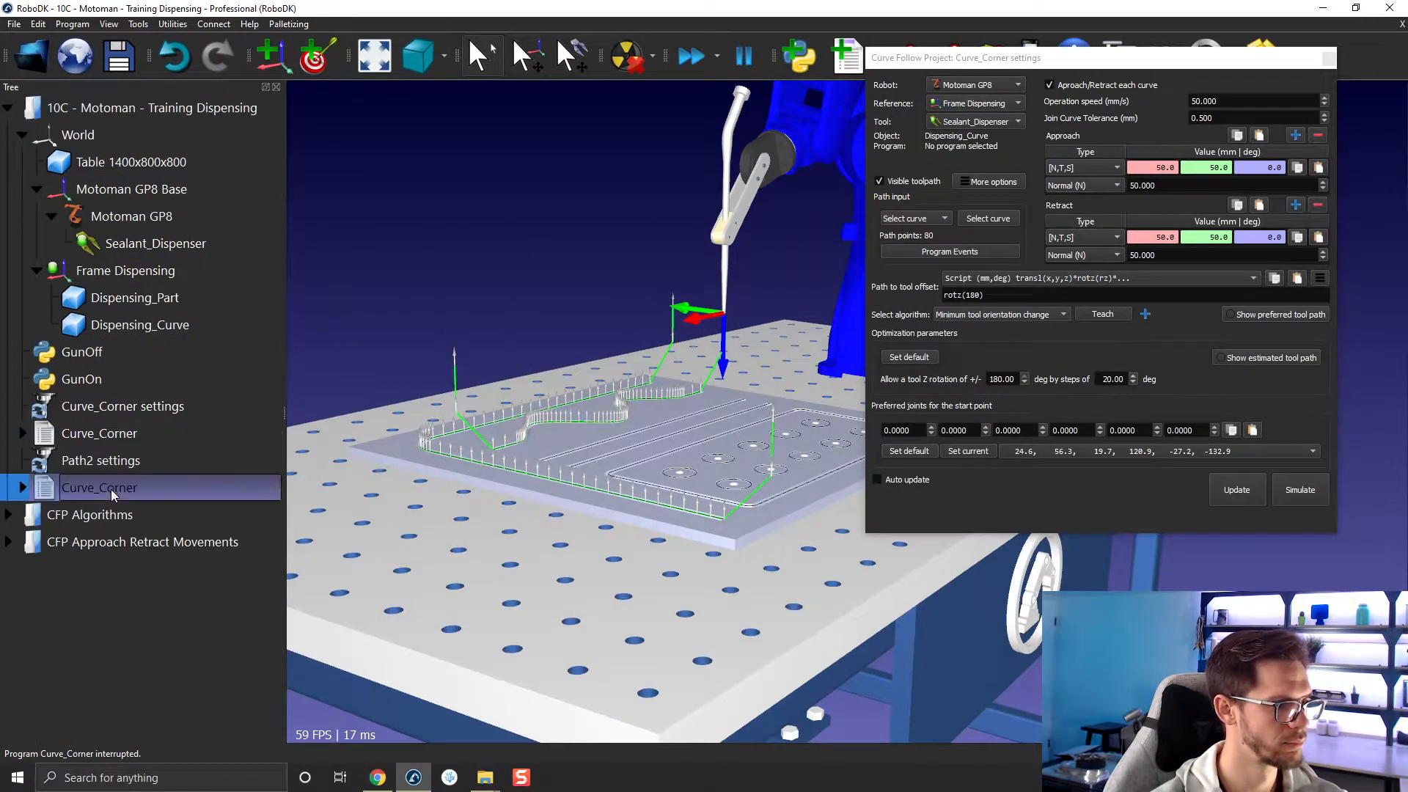
left_click(1236, 490)
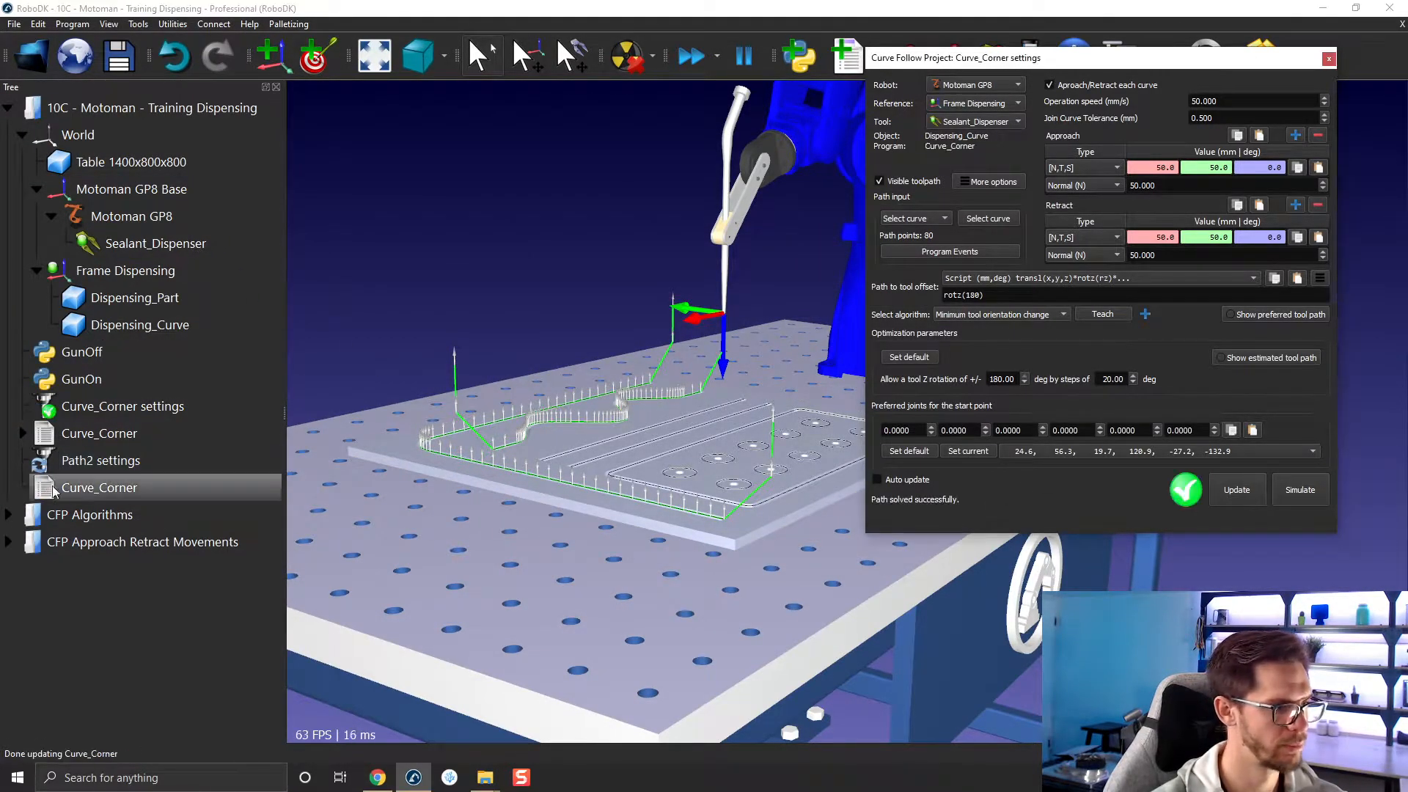
Show the instructions of the regenerated Curve_Corner program and step through them from the speed setting to MoveL 4.
right_click(50, 484)
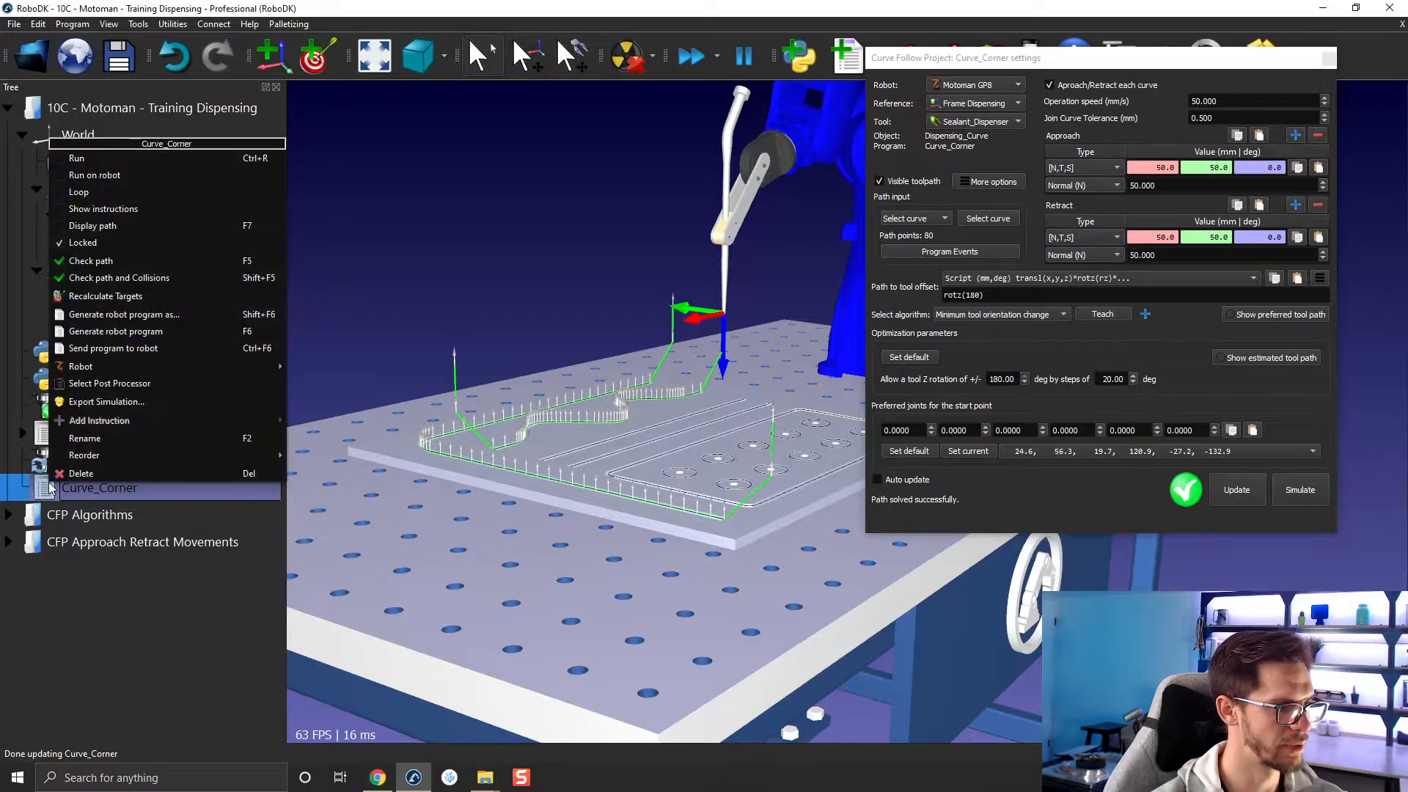
left_click(133, 210)
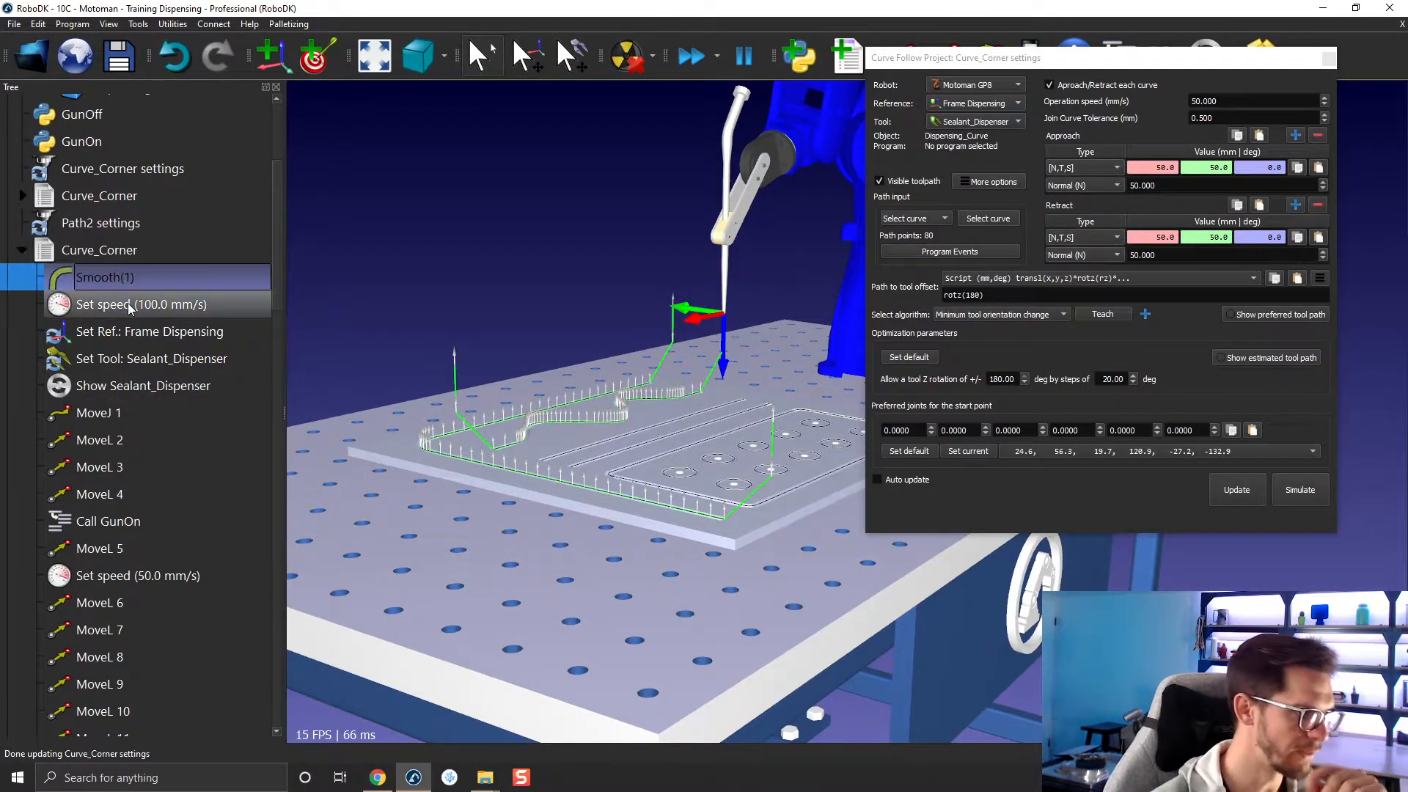
left_click(128, 302)
left_click(156, 342)
left_click(134, 357)
left_click(138, 385)
left_click(142, 413)
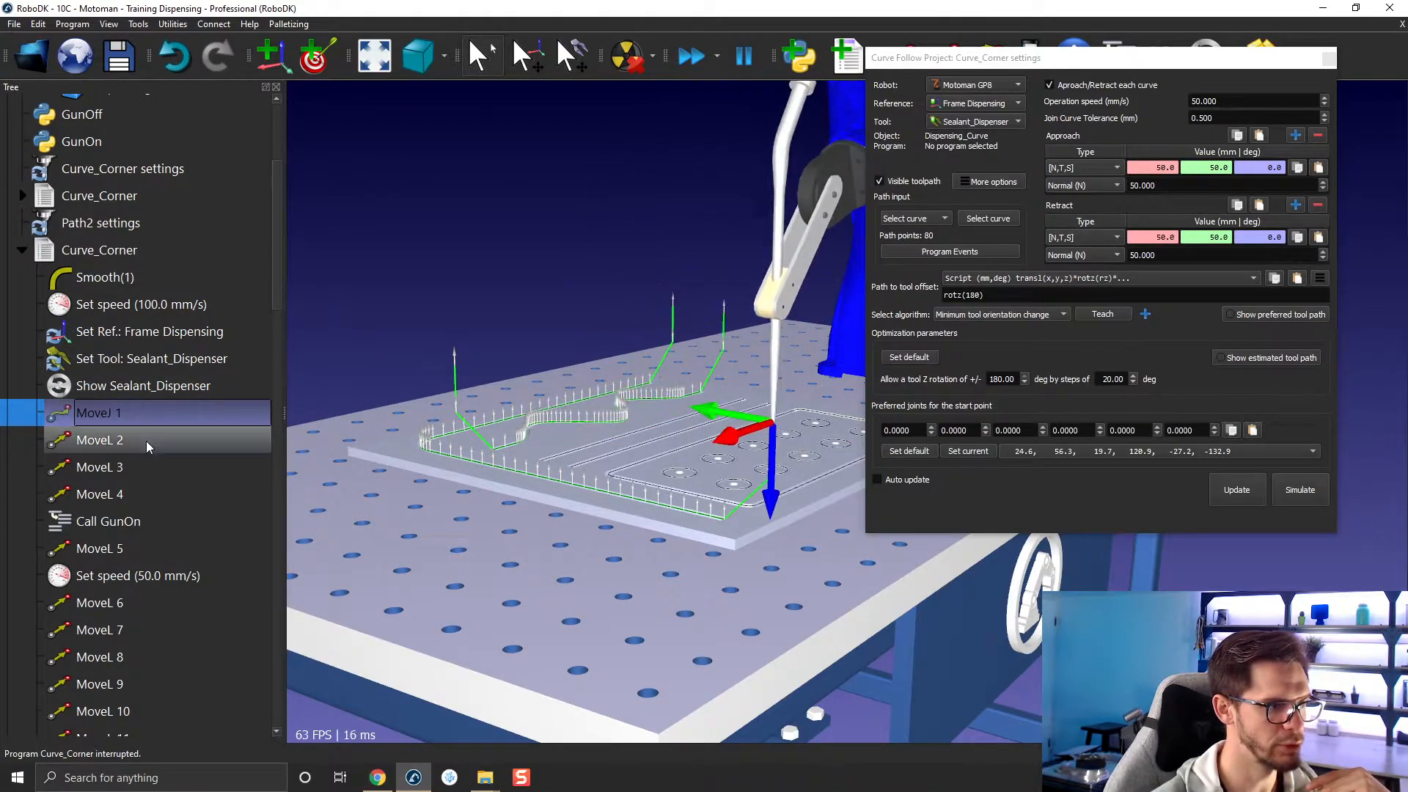
left_click(147, 440)
left_click(139, 468)
left_click(142, 493)
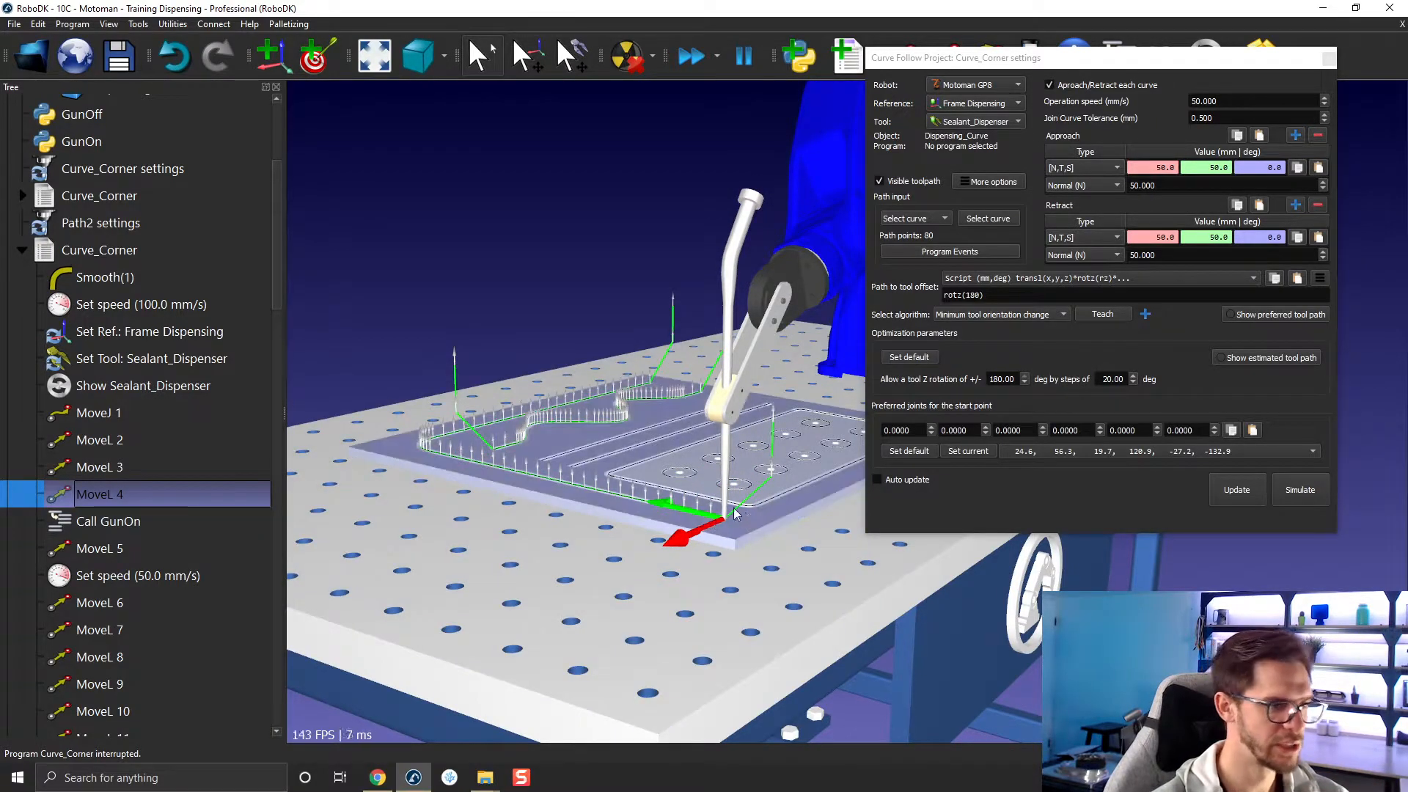
Simulate the Curve_Corner program and follow the dispenser tip closely along the edge of the part.
double_click(70, 253)
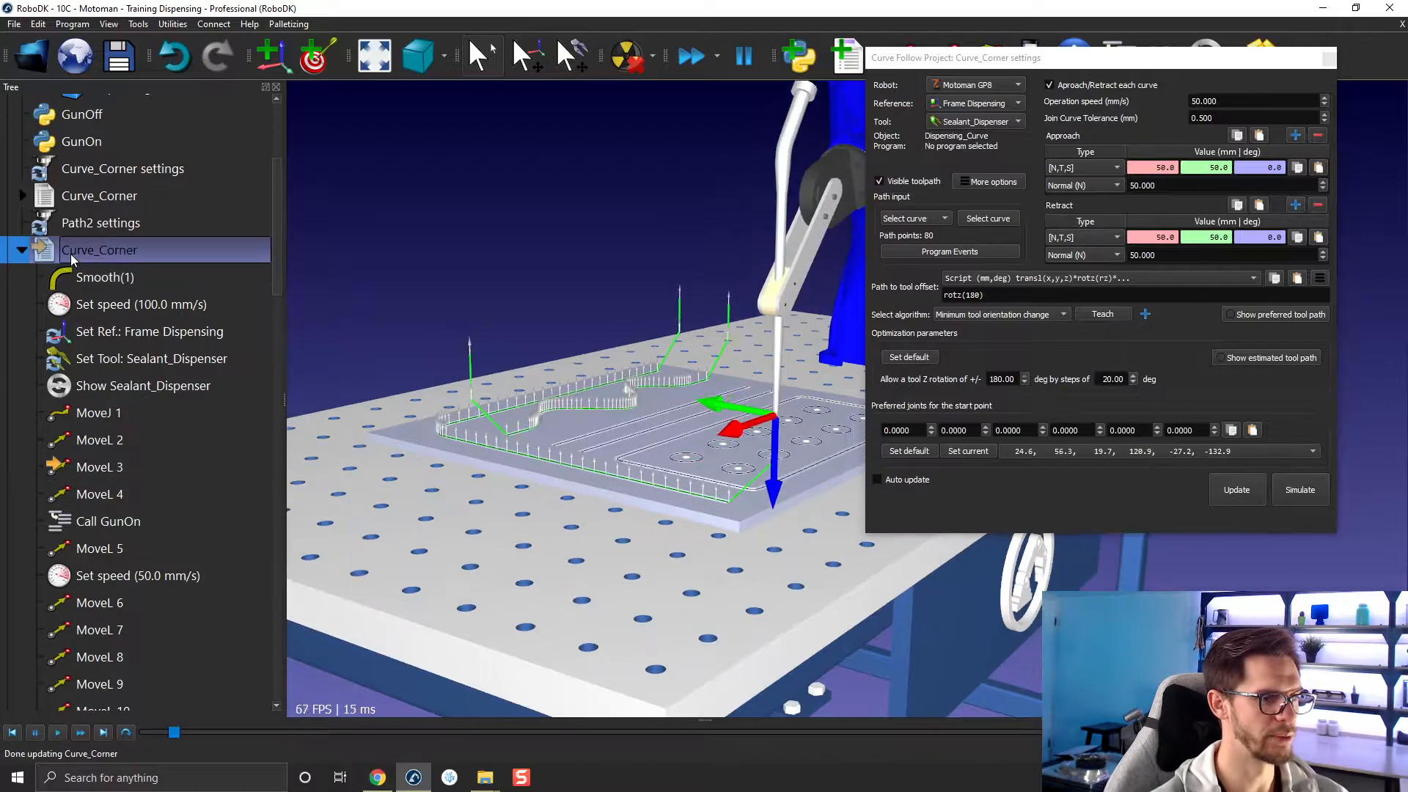
scroll(723, 502, "up", 4)
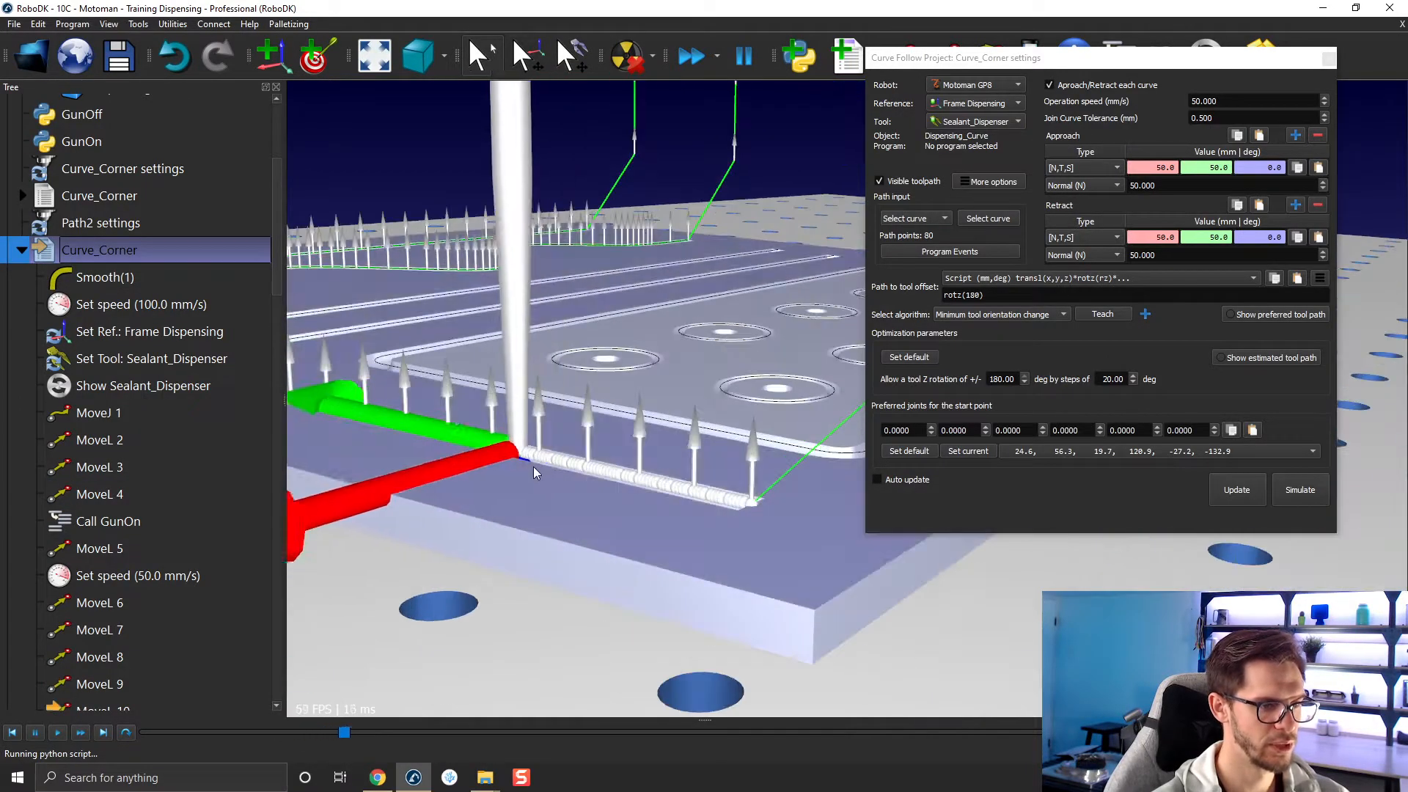
scroll(484, 445, "down", 1)
scroll(482, 443, "down", 3)
middle_click_drag(482, 443, 667, 468)
scroll(667, 468, "up", 5)
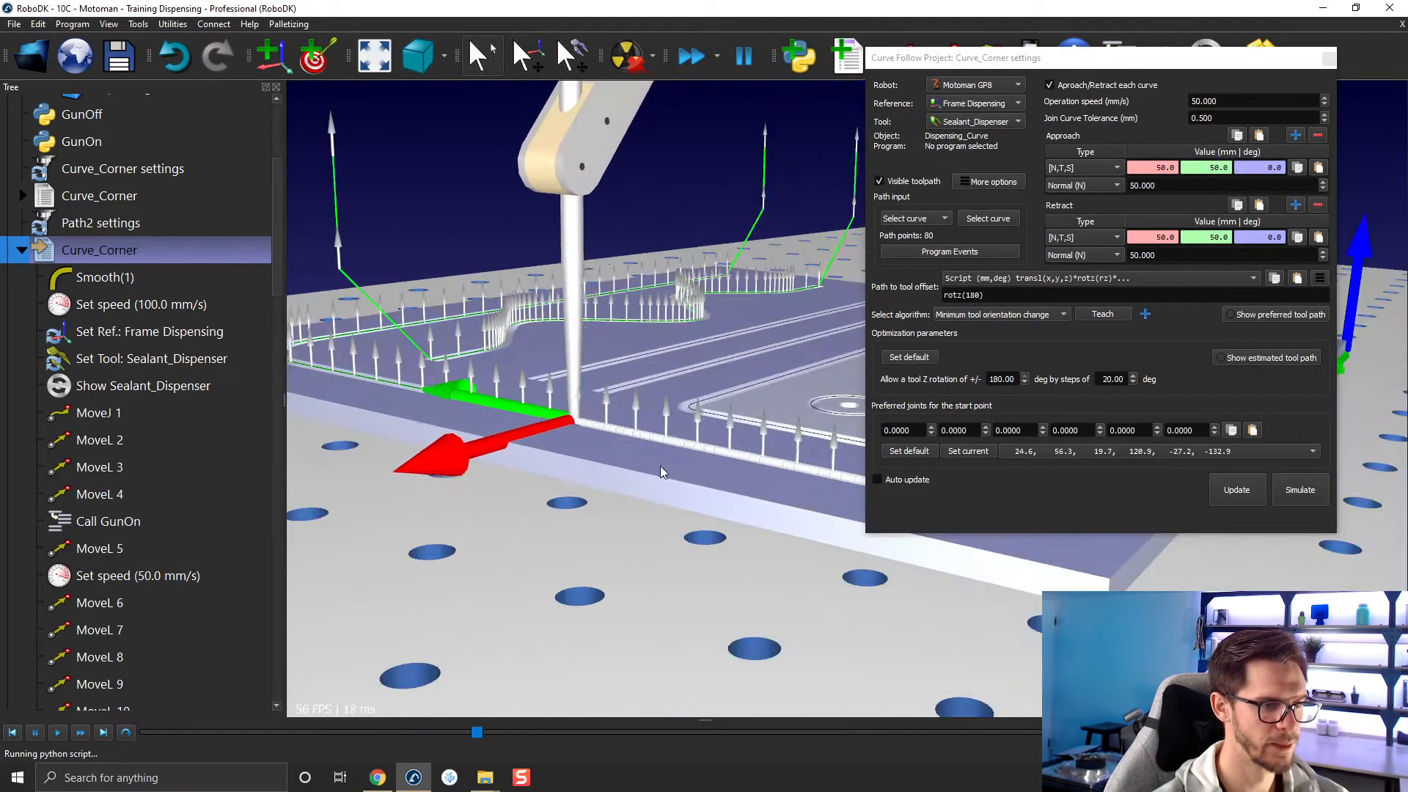
scroll(493, 393, "down", 6)
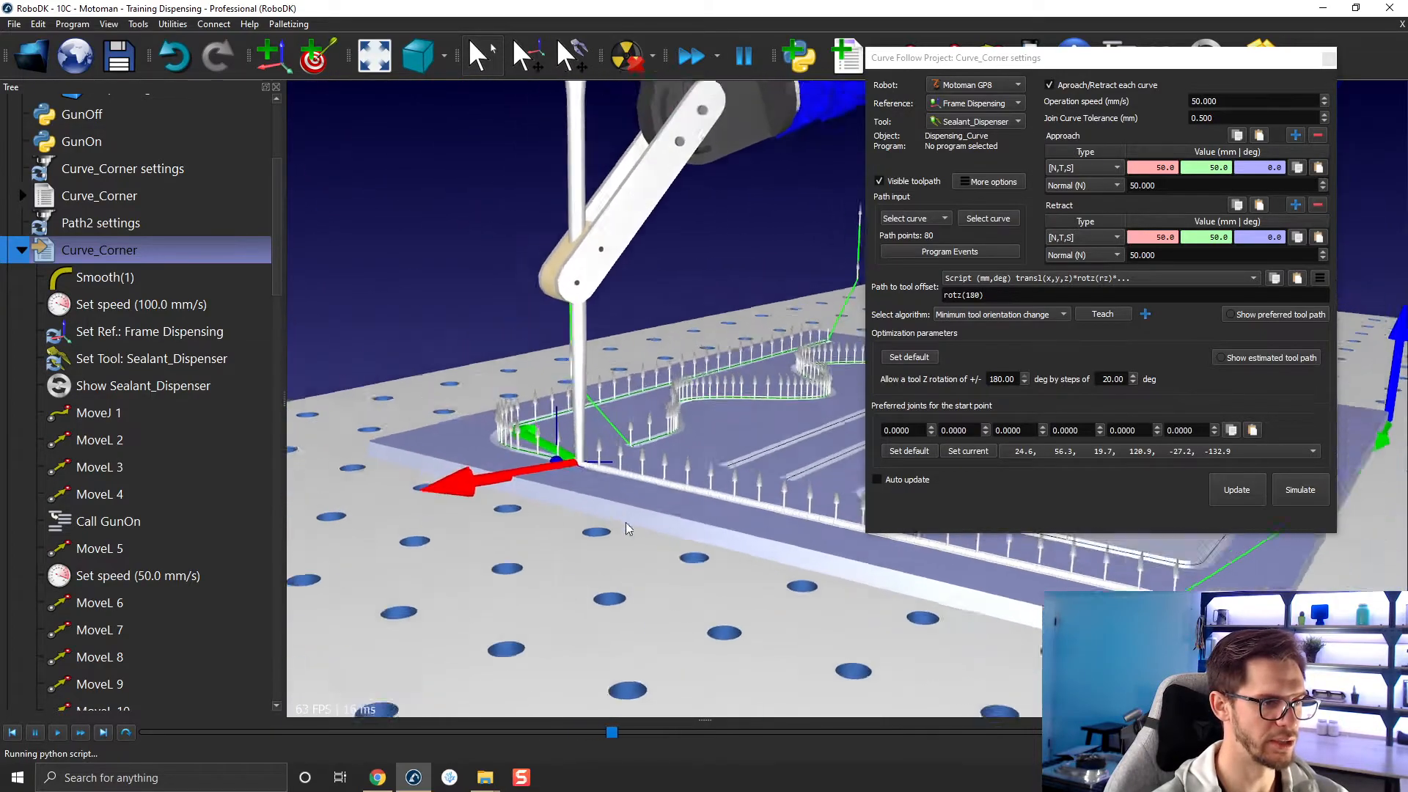
scroll(664, 606, "up", 4)
middle_click_drag(686, 561, 496, 645)
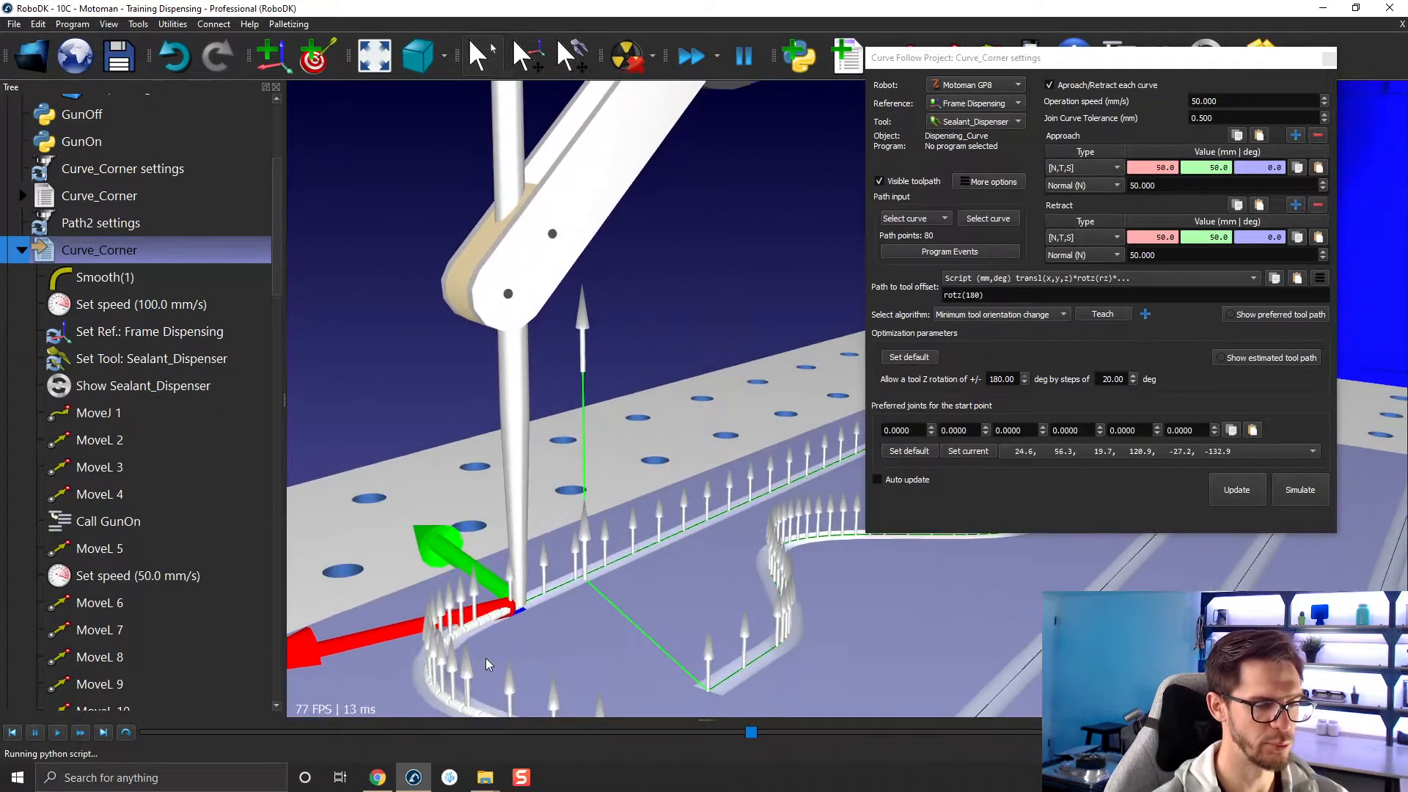
scroll(513, 632, "down", 4)
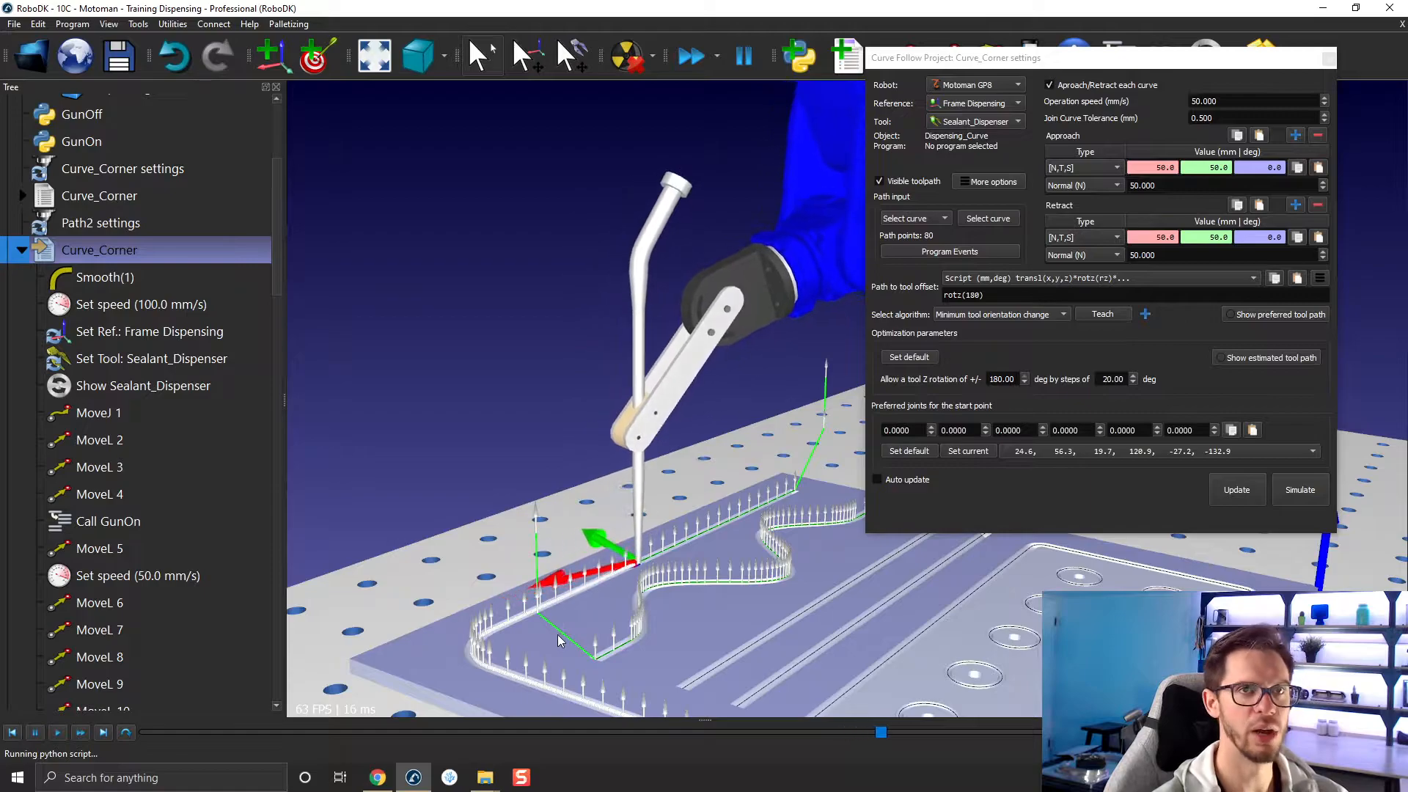
scroll(645, 596, "down", 2)
middle_click_drag(714, 614, 616, 504)
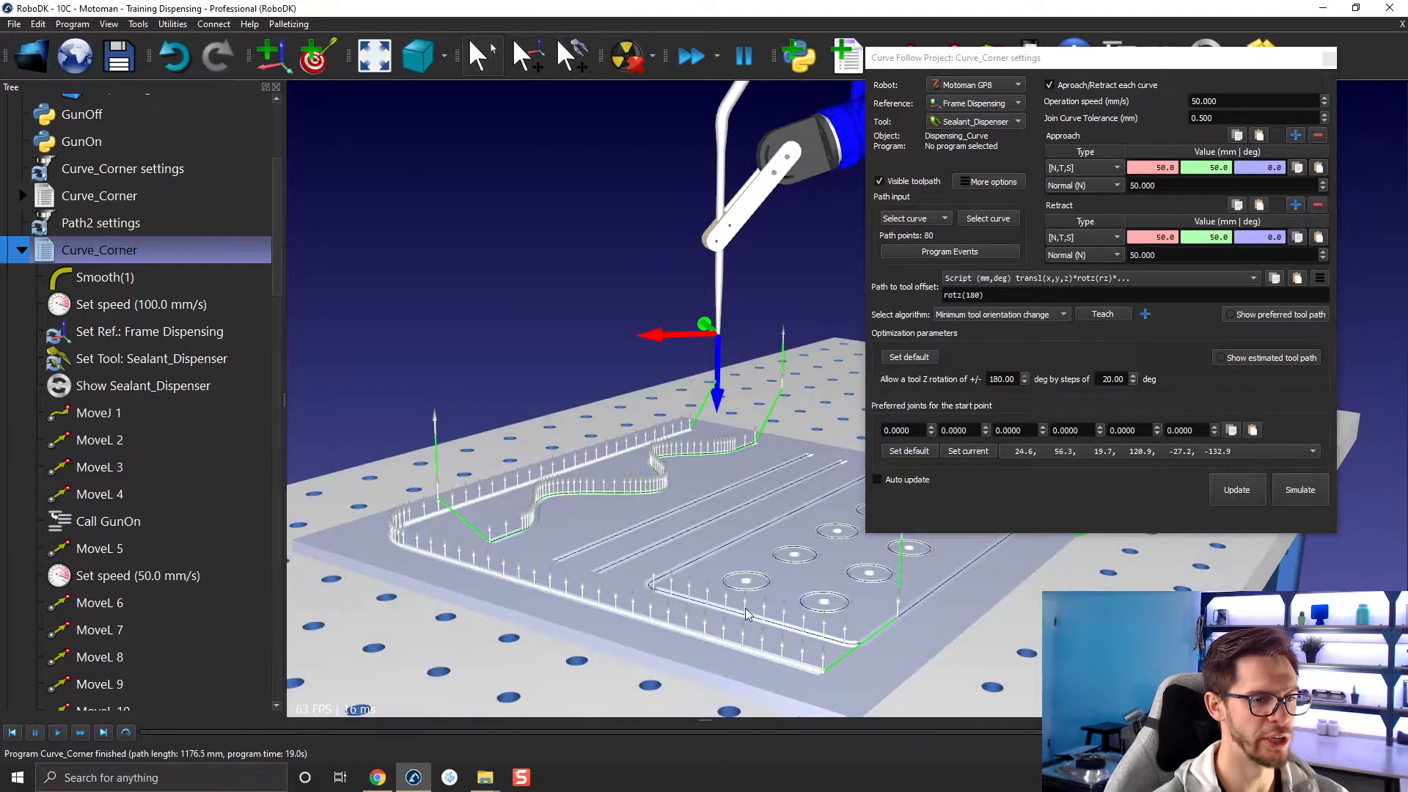
Review the opening instructions of the Curve_Corner program and the program events assigned in its project.
scroll(213, 486, "down", 2)
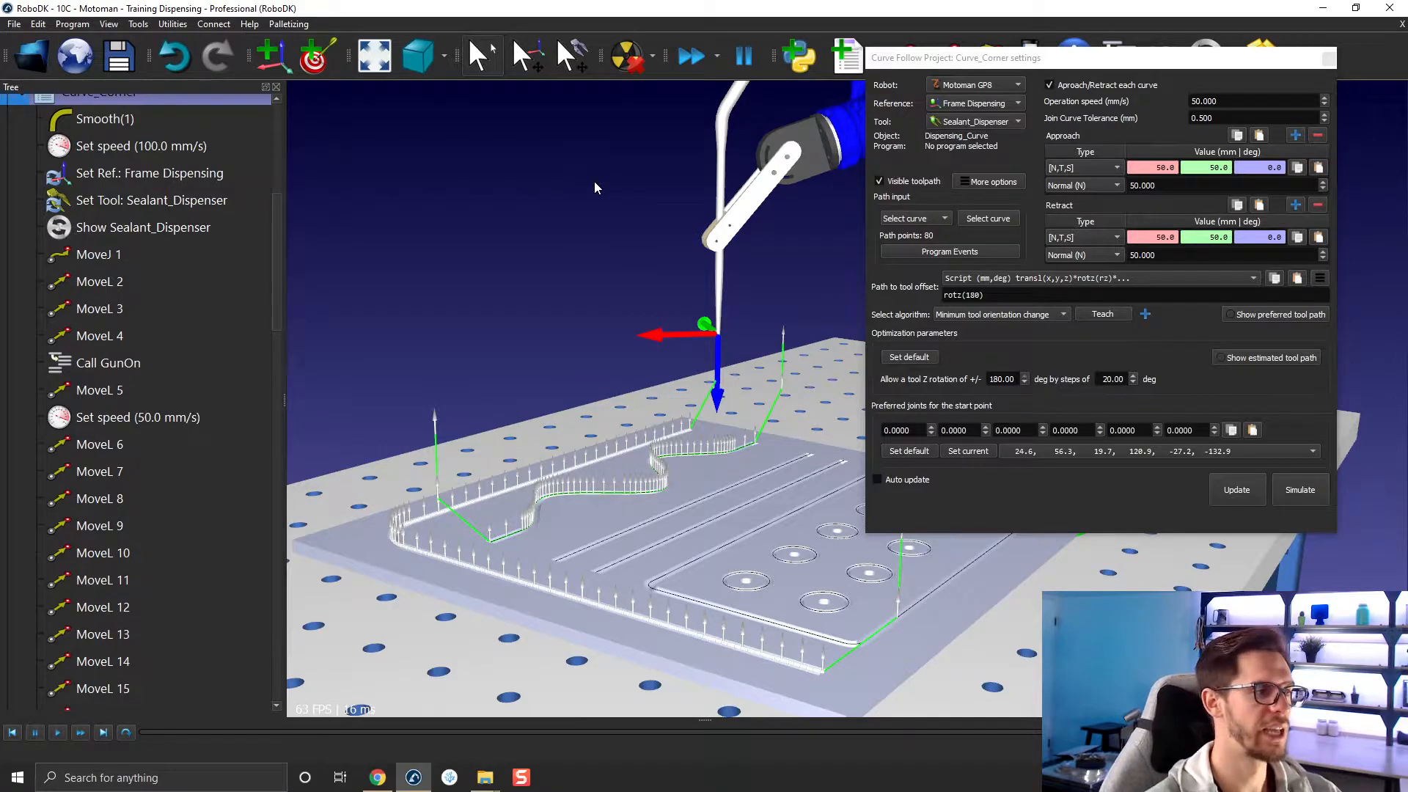
scroll(110, 440, "up", 1)
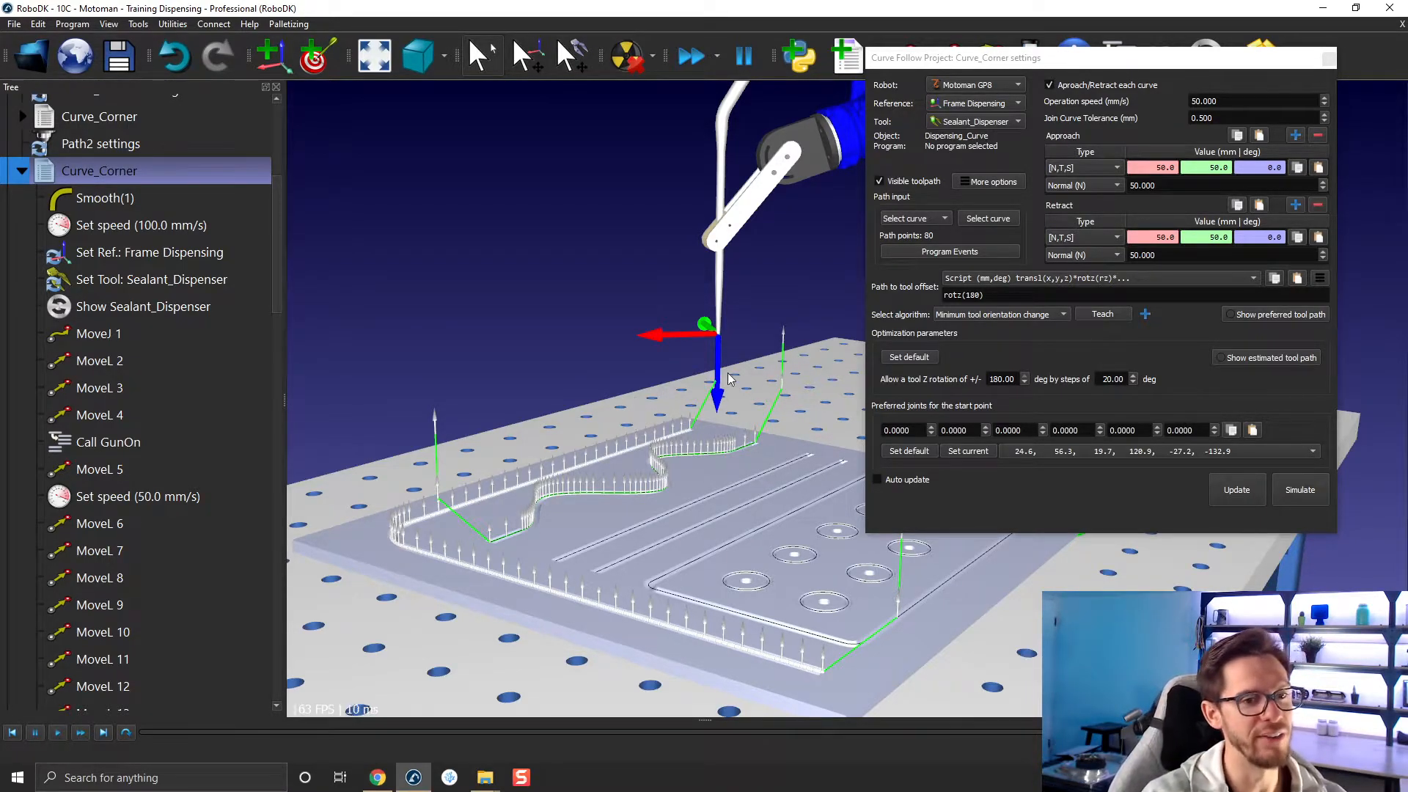
left_click(984, 250)
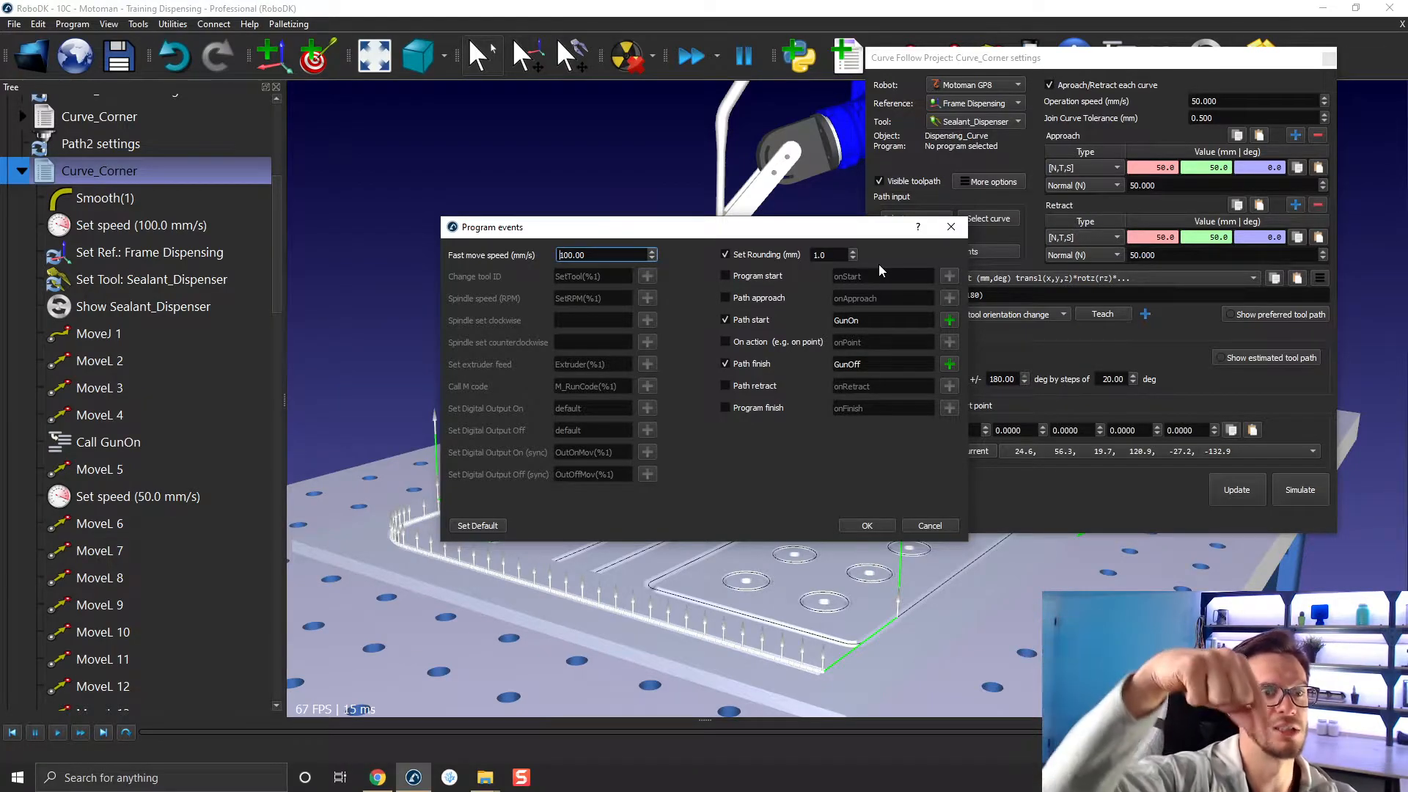
left_click(951, 227)
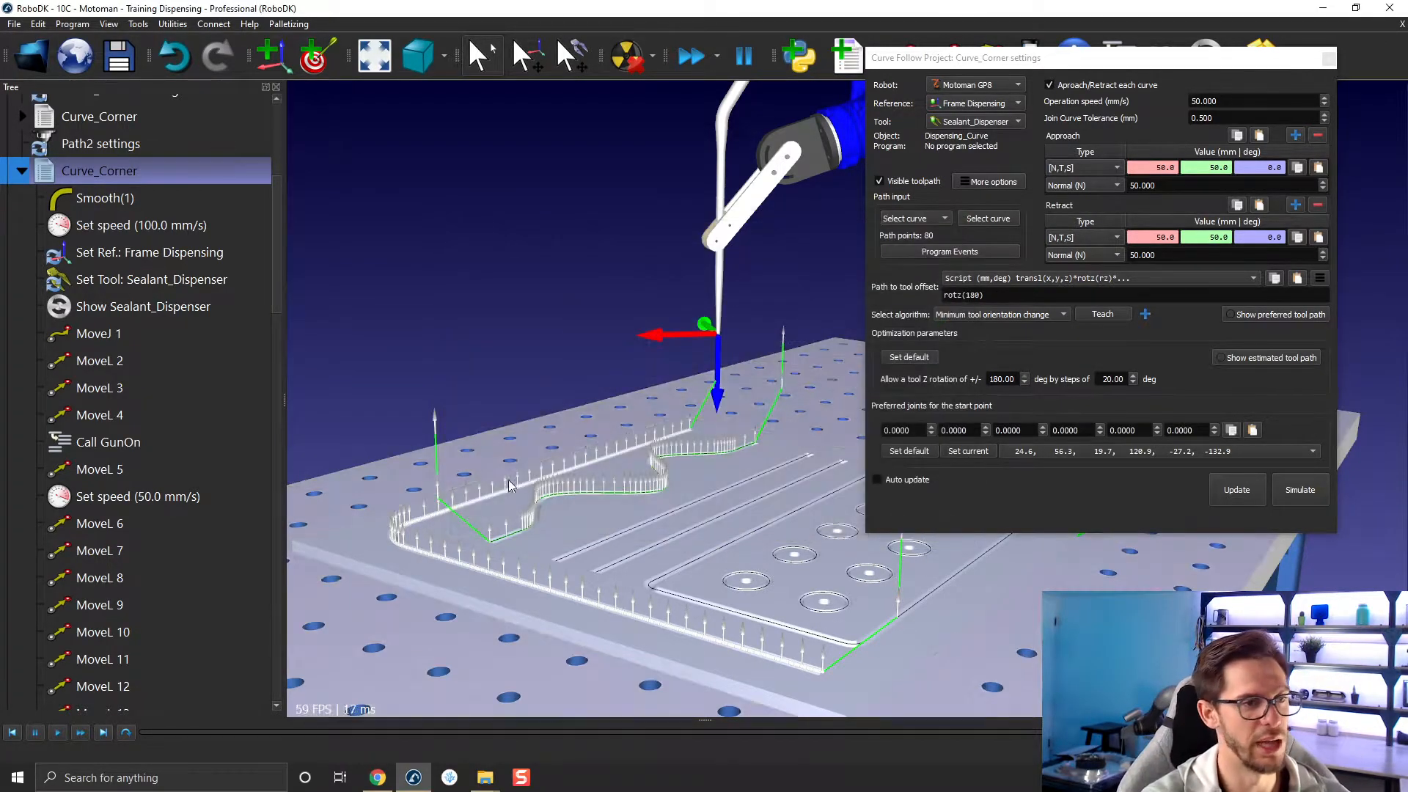
Collapse the Curve_Corner program and rename the Path2 settings project to Curve_Wave settings.
left_click(21, 173)
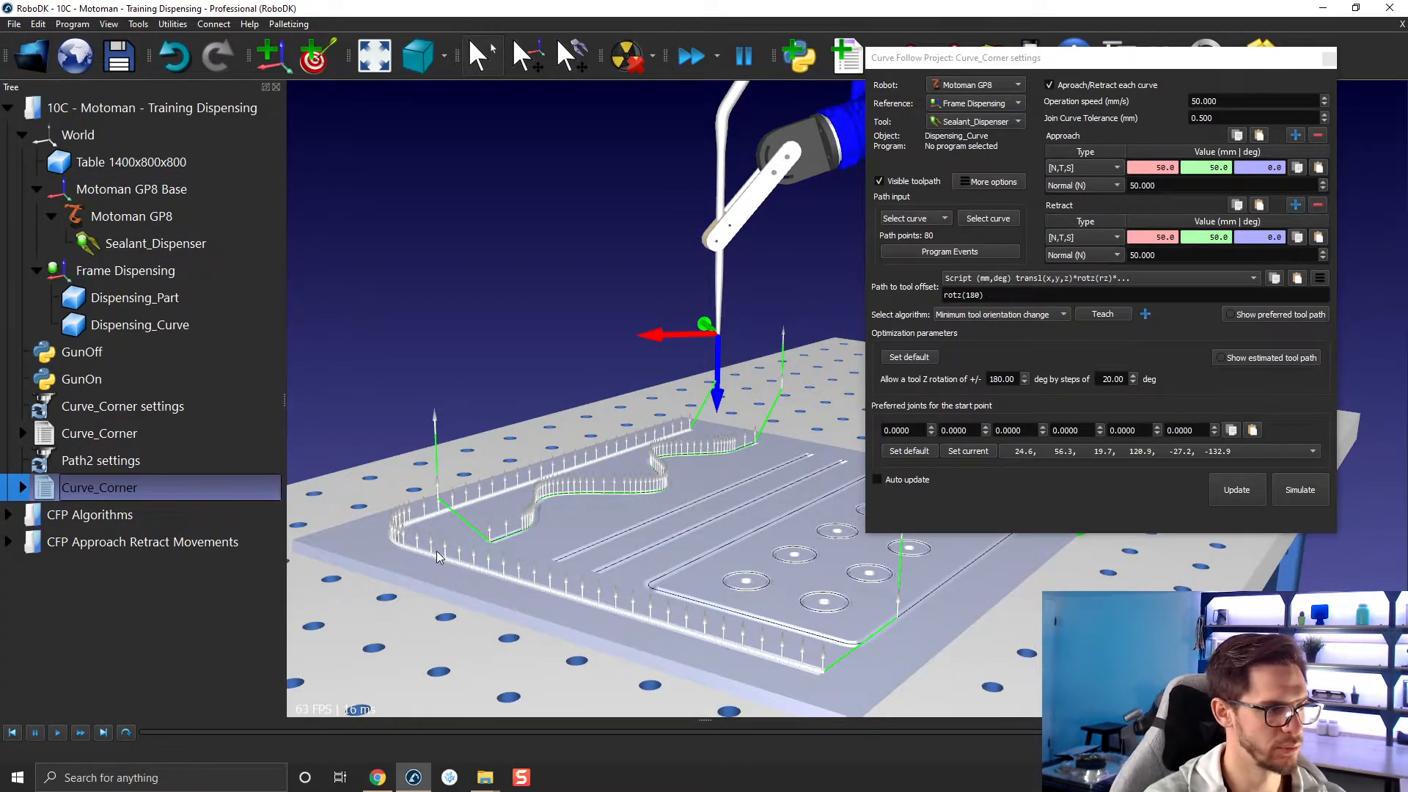
left_click(95, 460)
left_click(91, 456)
left_click_drag(96, 457, 63, 461)
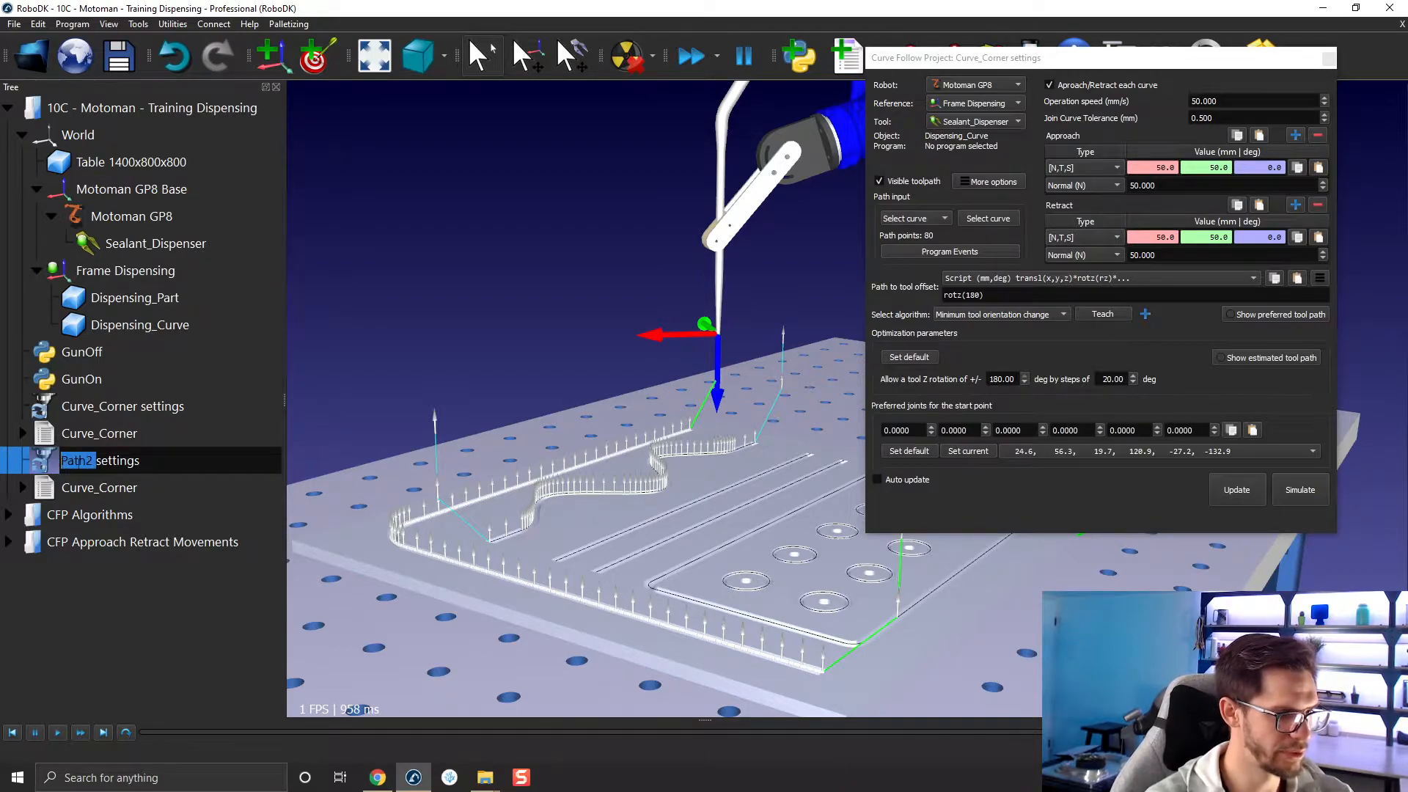
key("BackSpace")
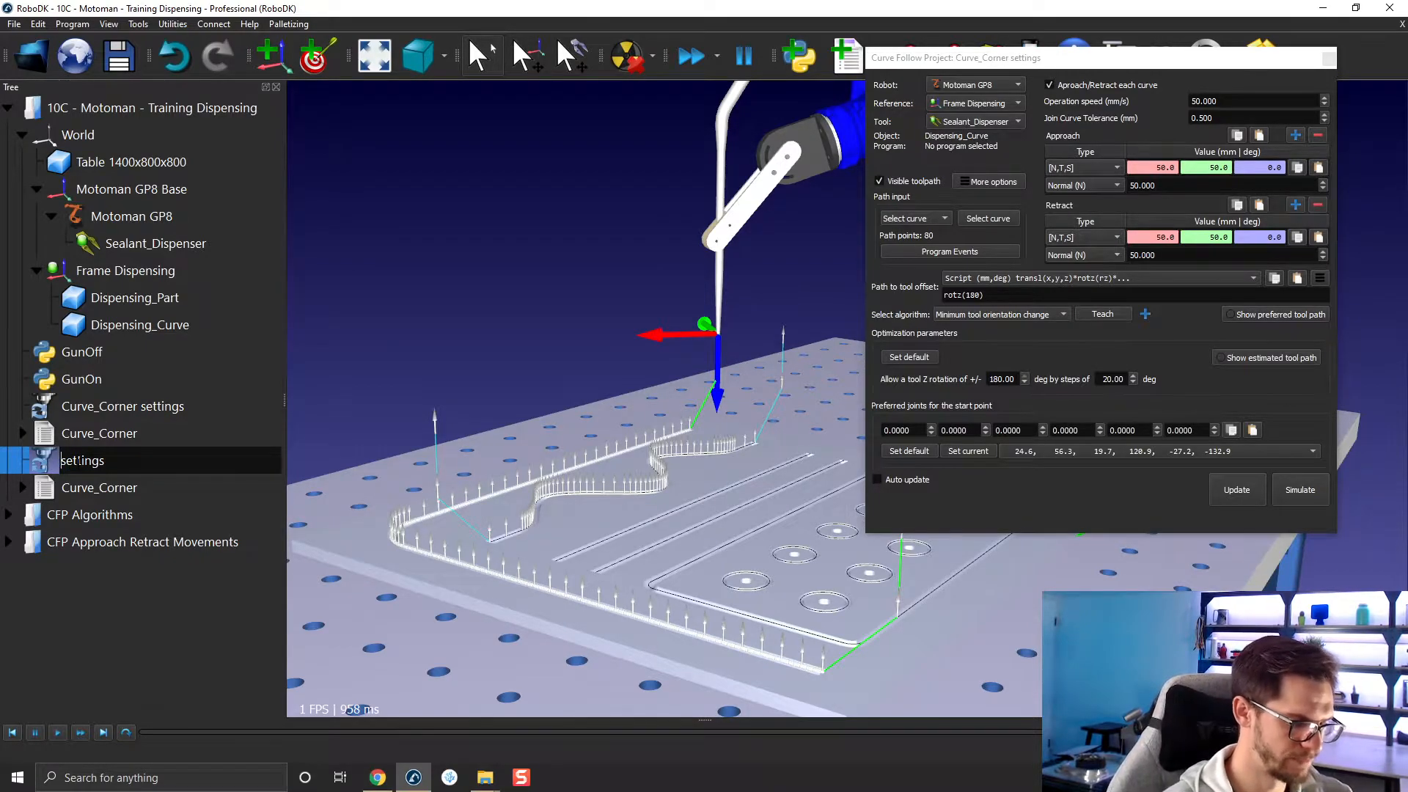
type("Wave")
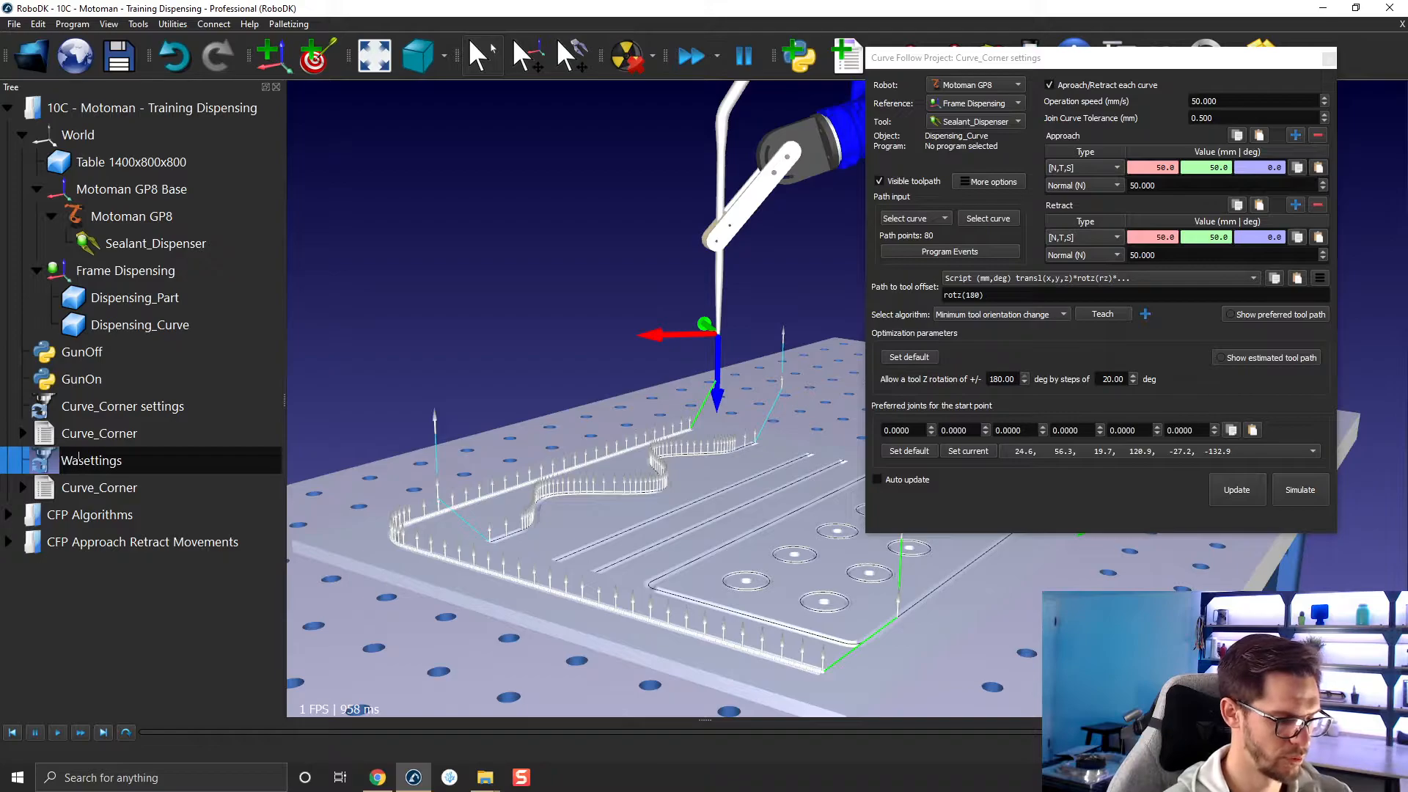
key("BackSpace")
key("BackSpace")
key("BackSpace")
key("BackSpace")
type("C")
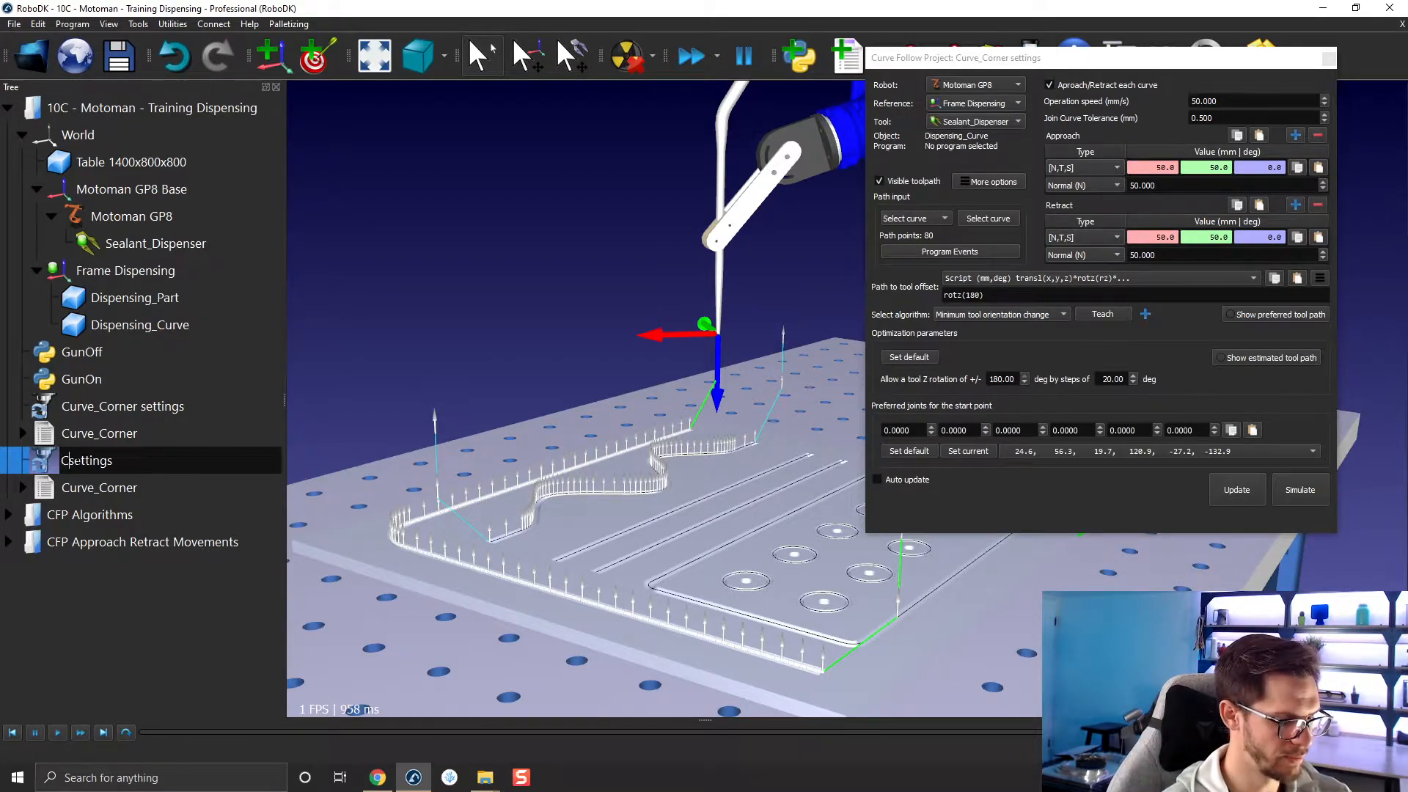
type("urve_W")
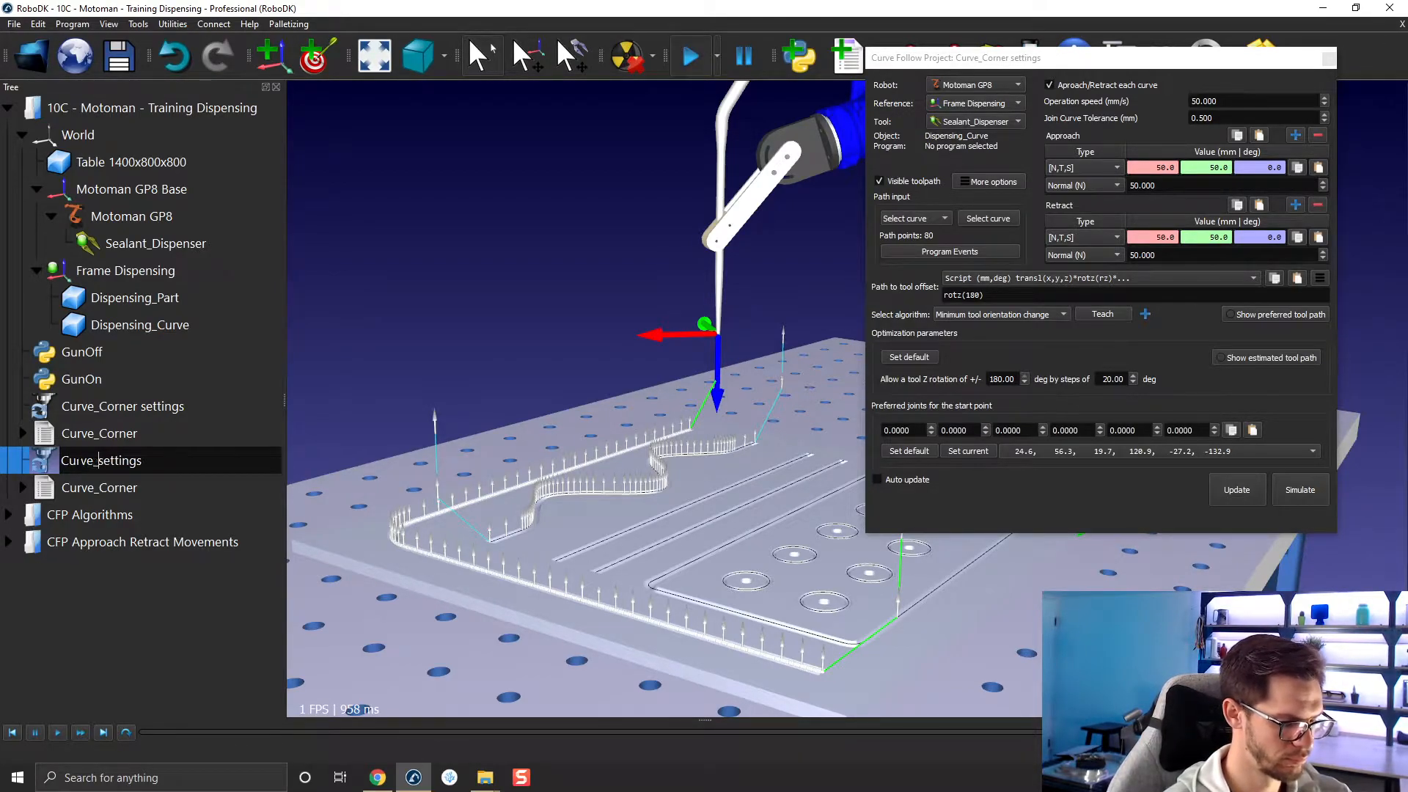
type("ave")
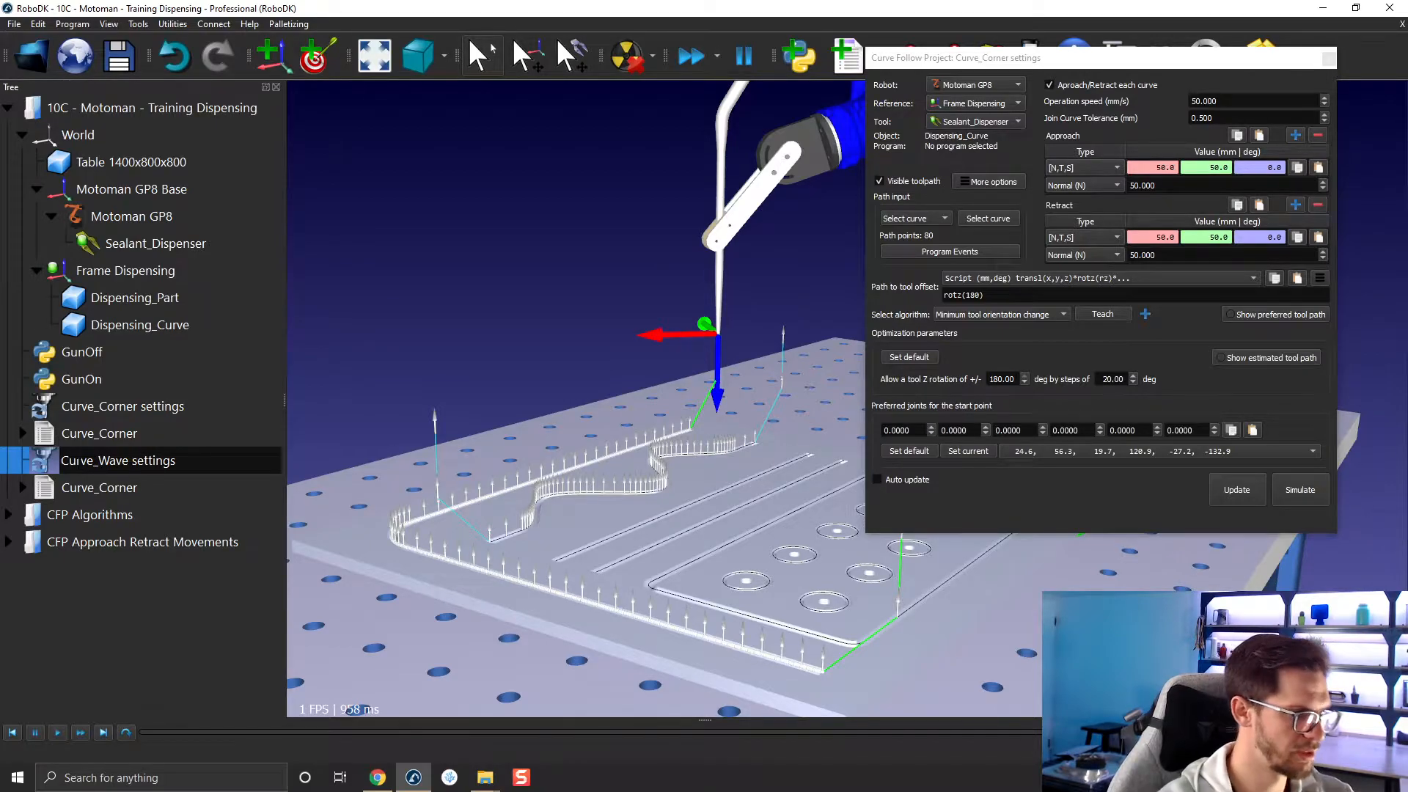
key("Return")
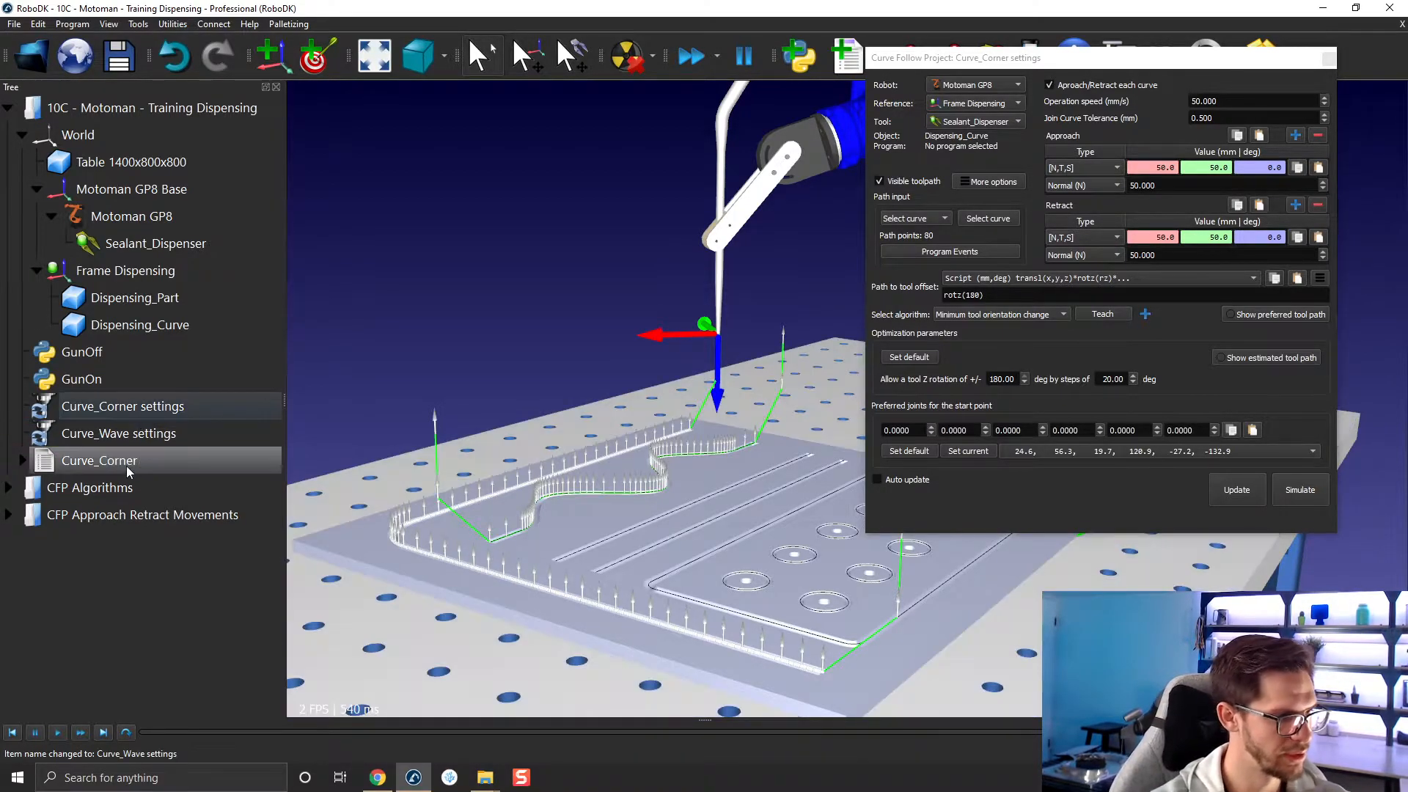
Close the Curve_Corner project settings and update the programs of the Curve_Corner and Curve_Wave projects together.
left_click(345, 375)
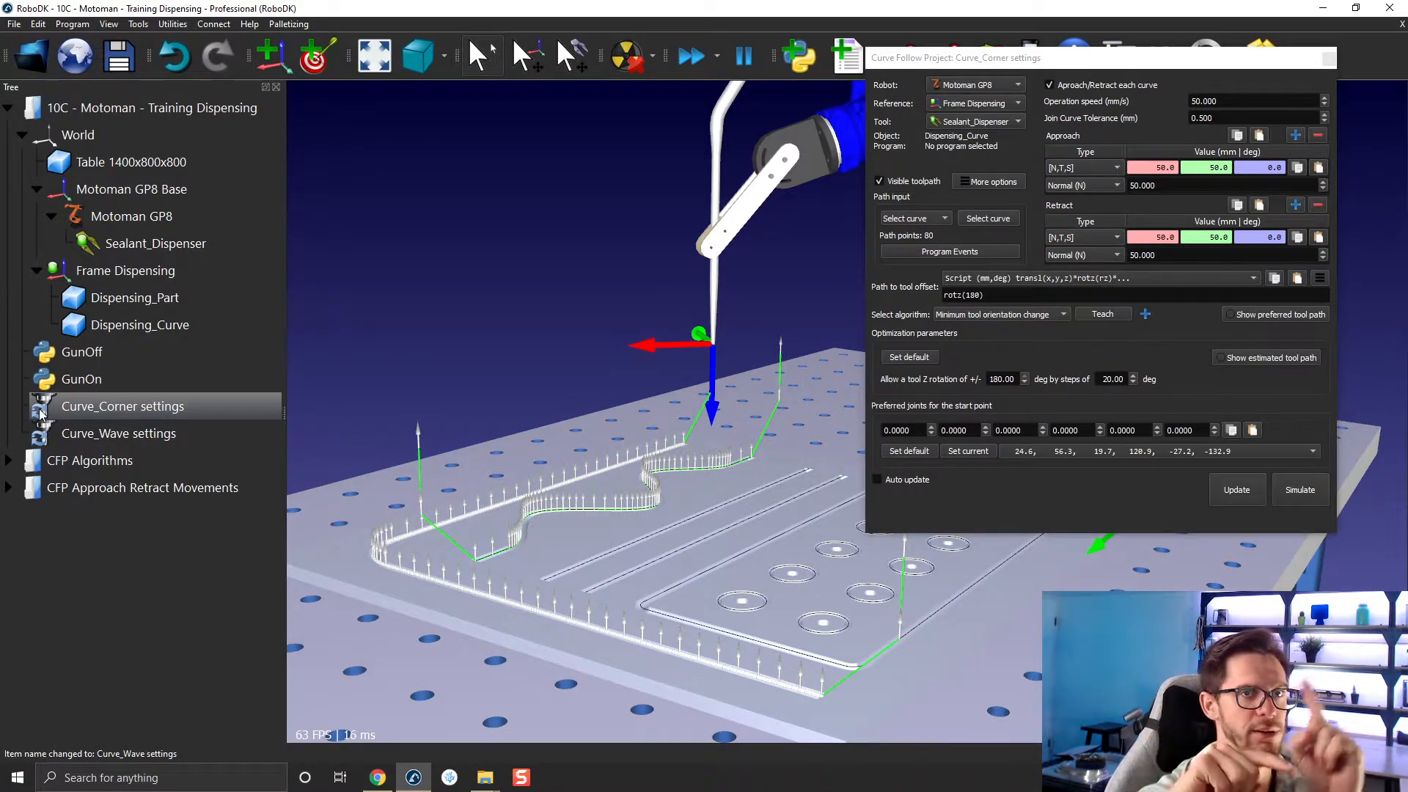
left_click(40, 414)
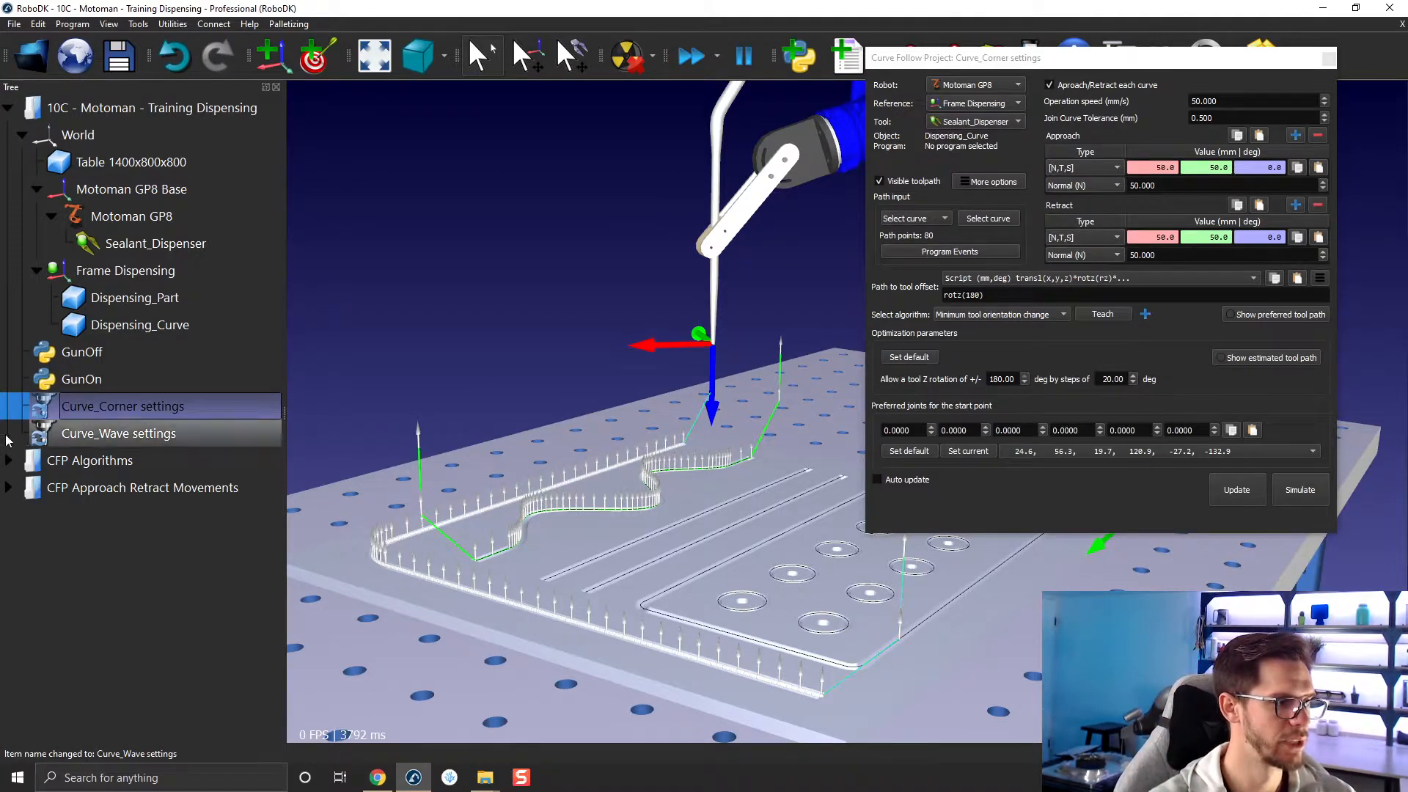
left_click(99, 434, "shift")
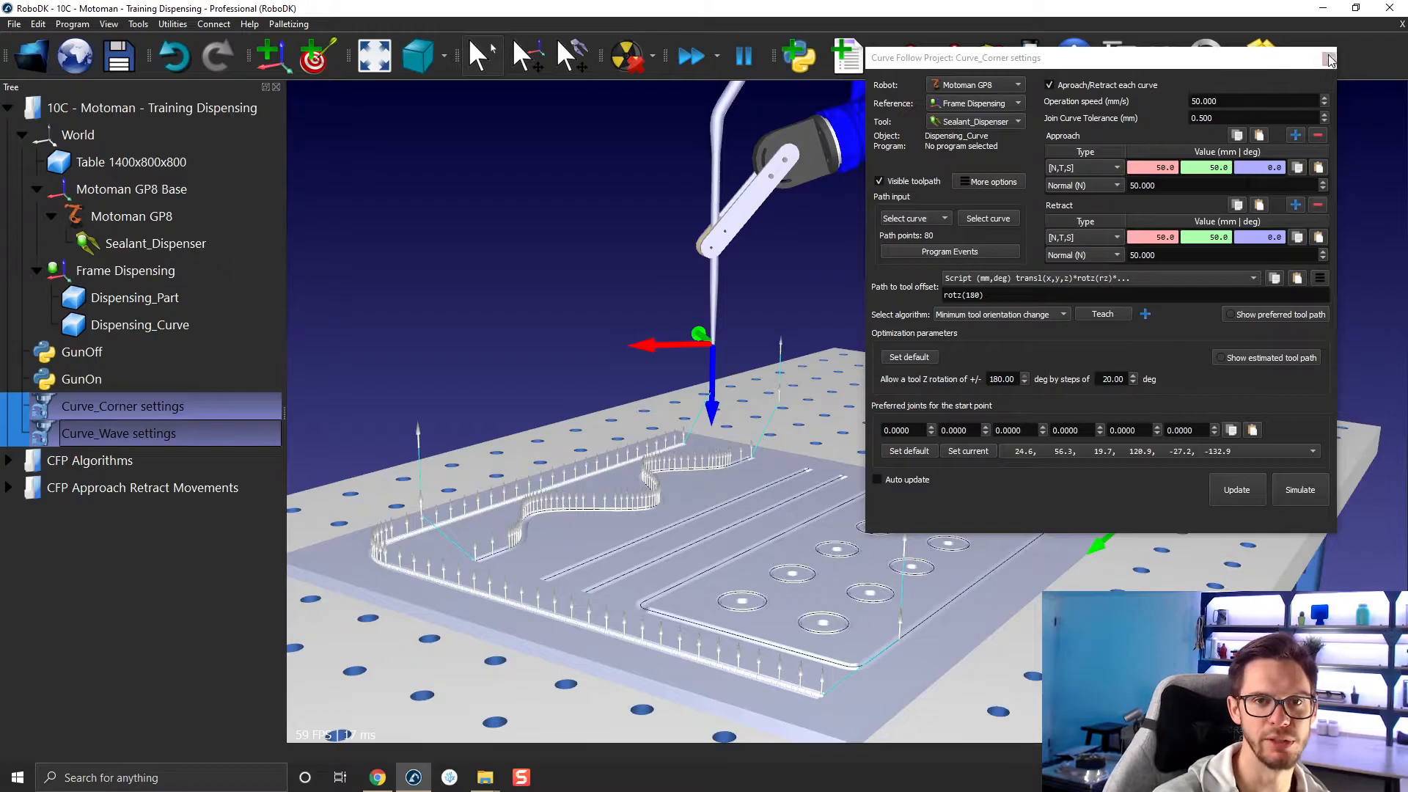
left_click(1328, 59)
right_click(170, 428)
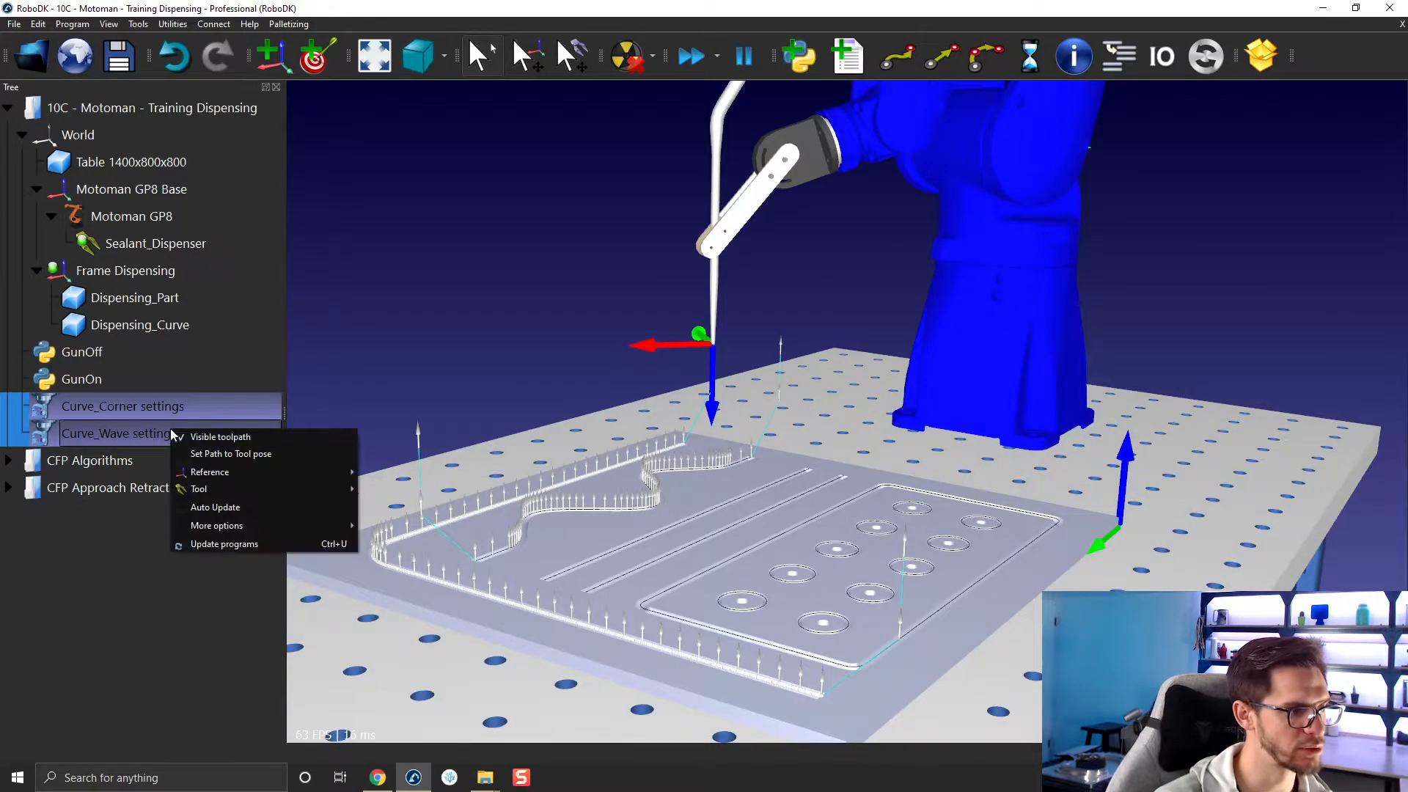
left_click(221, 546)
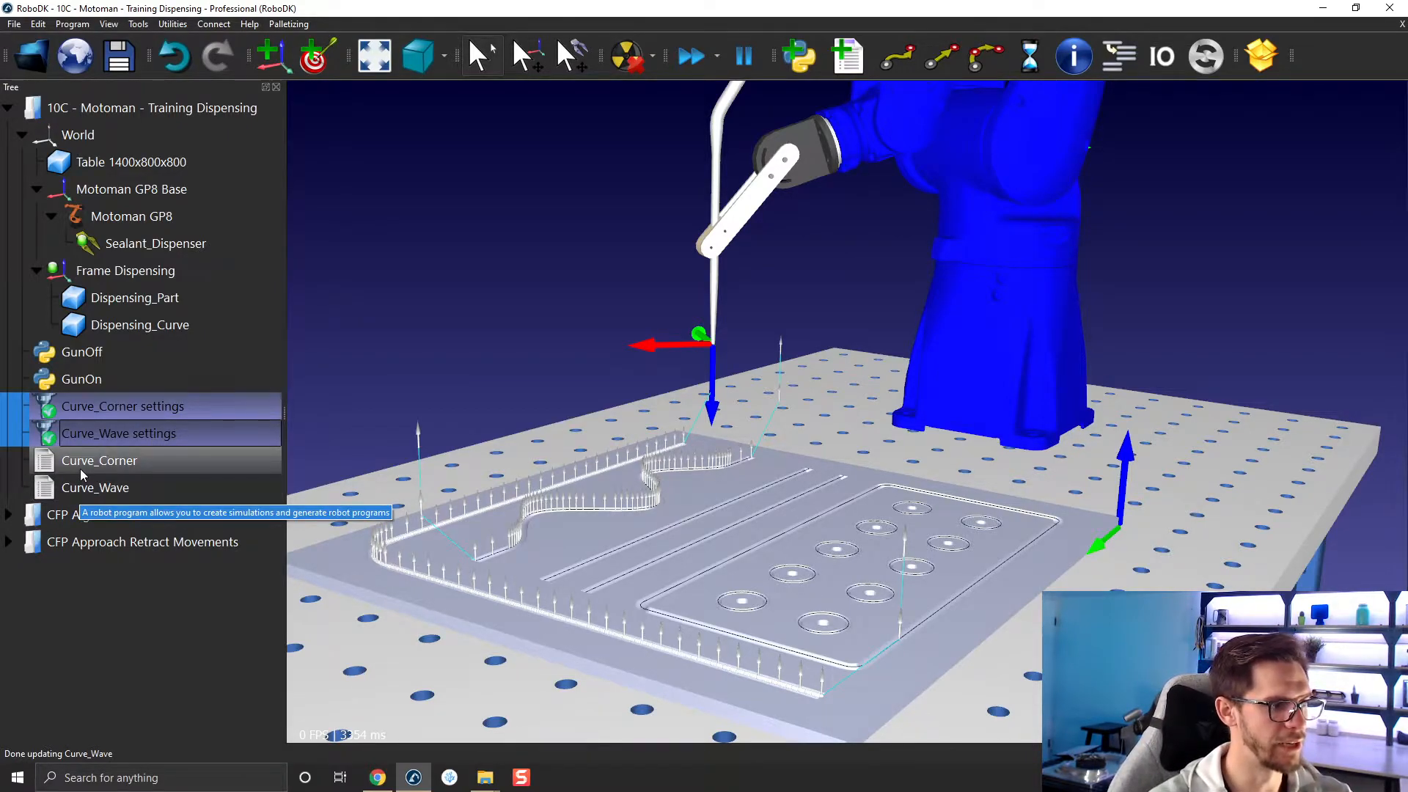
left_click(379, 301)
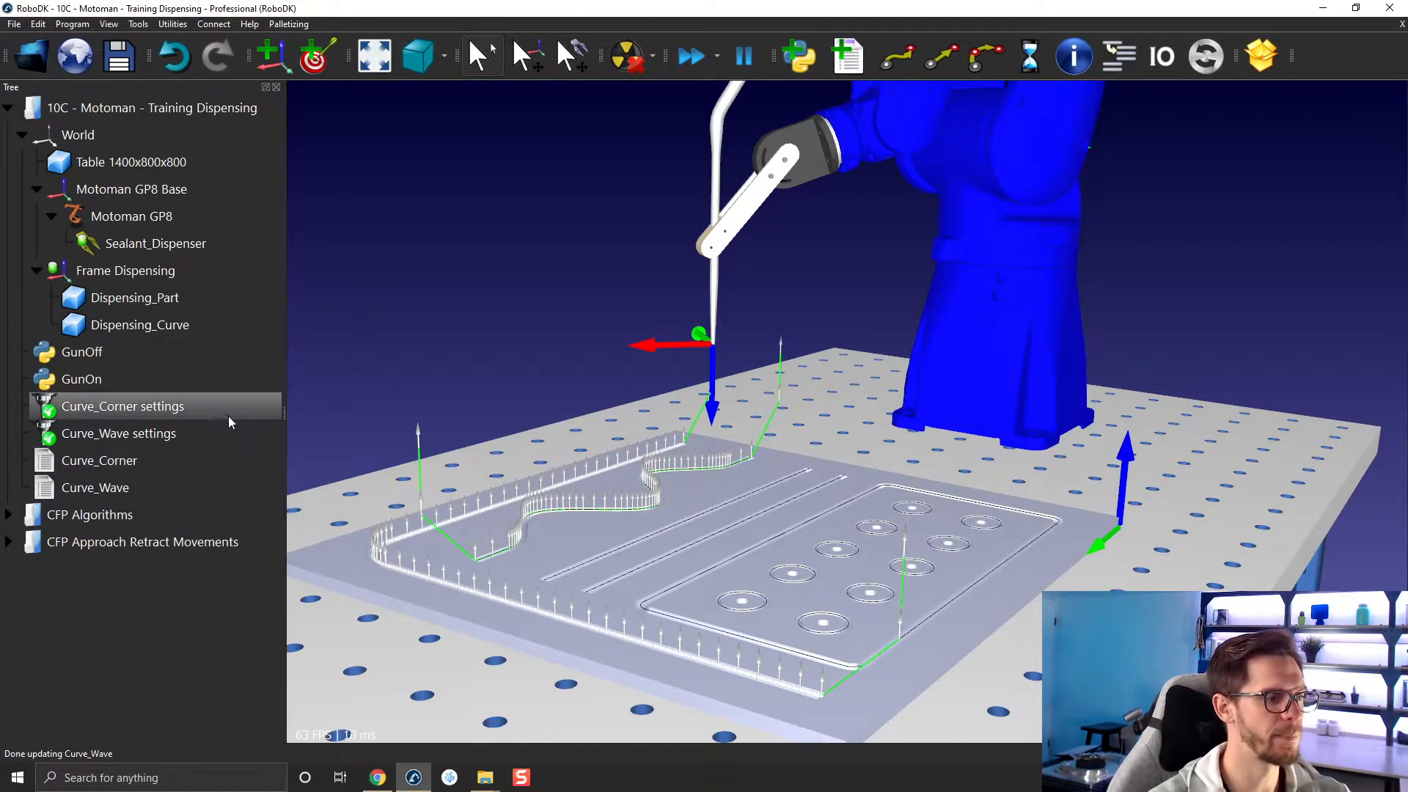
Copy the program events from the Curve_Corner settings project and paste them into the Curve_Wave settings project.
right_click(192, 408)
mouse_move(255, 555)
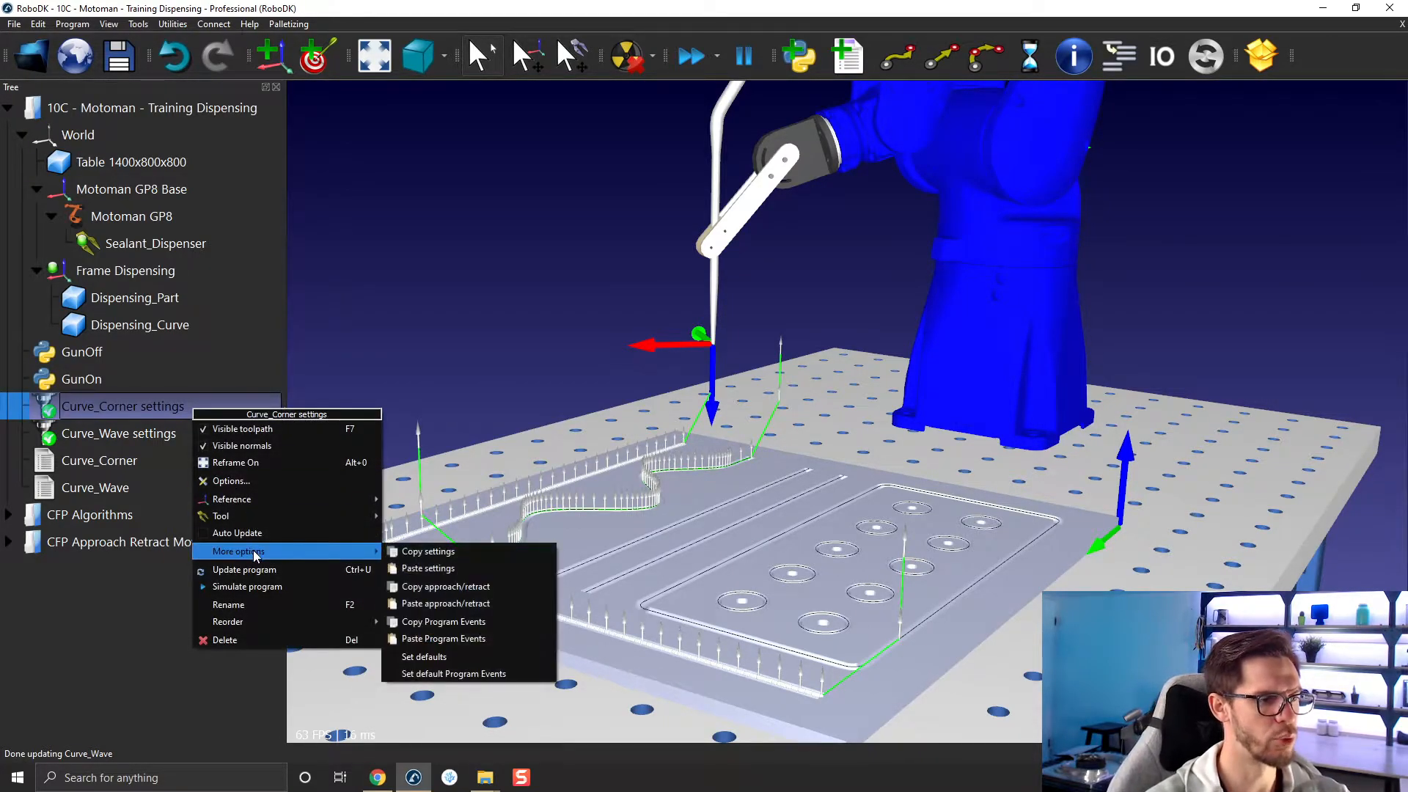
left_click(480, 622)
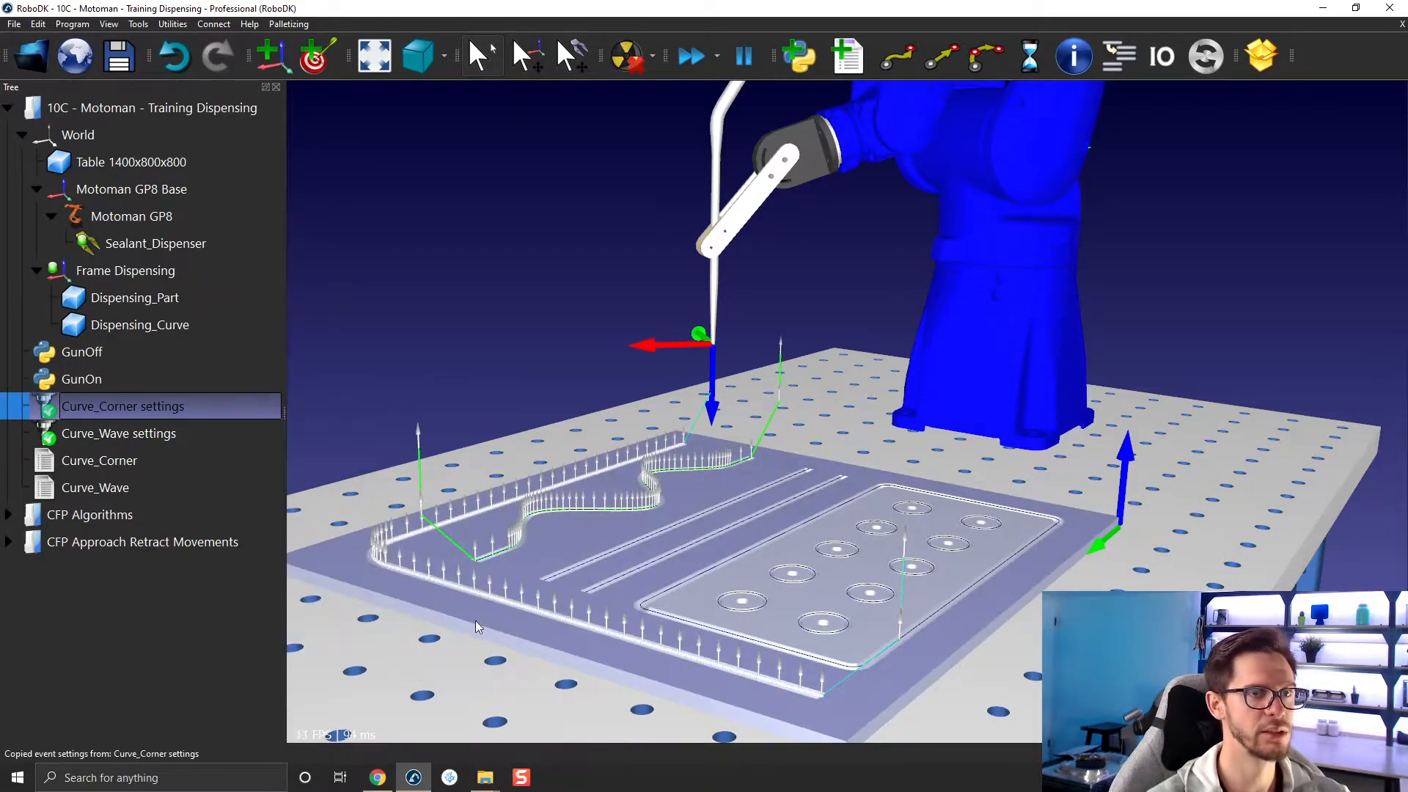
right_click(183, 435)
mouse_move(289, 578)
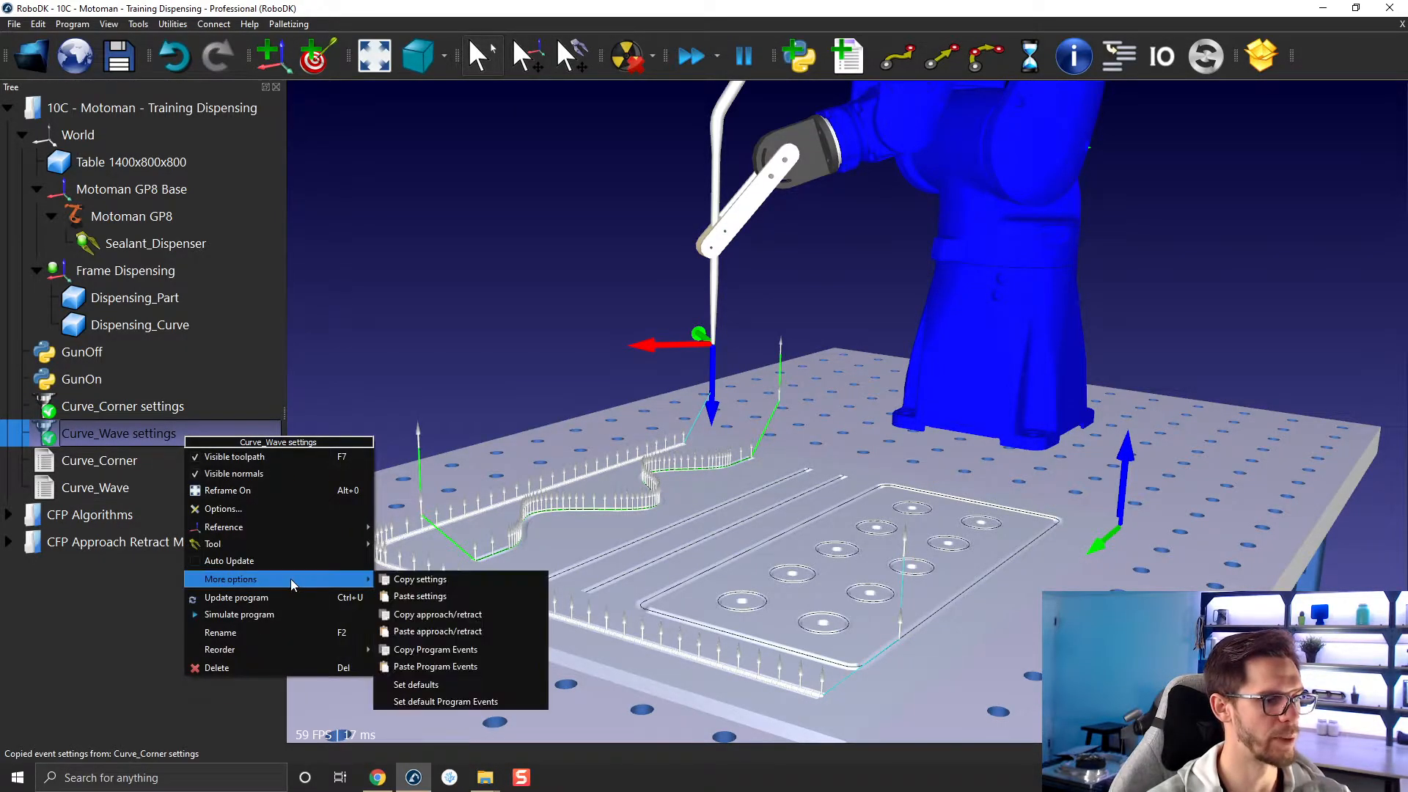
left_click(451, 662)
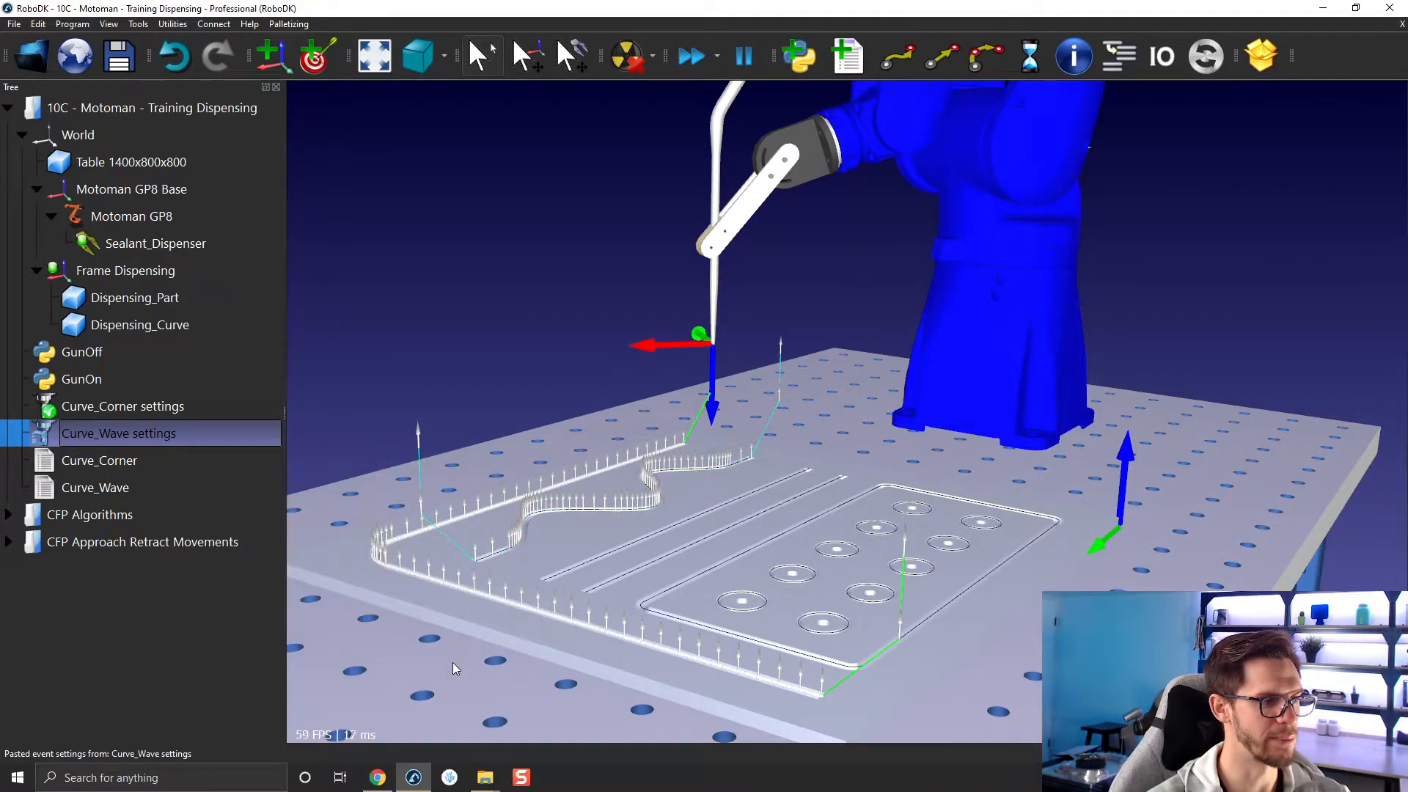
Update the Curve_Wave program from its settings project and clear the selection.
right_click(116, 434)
left_click(140, 595)
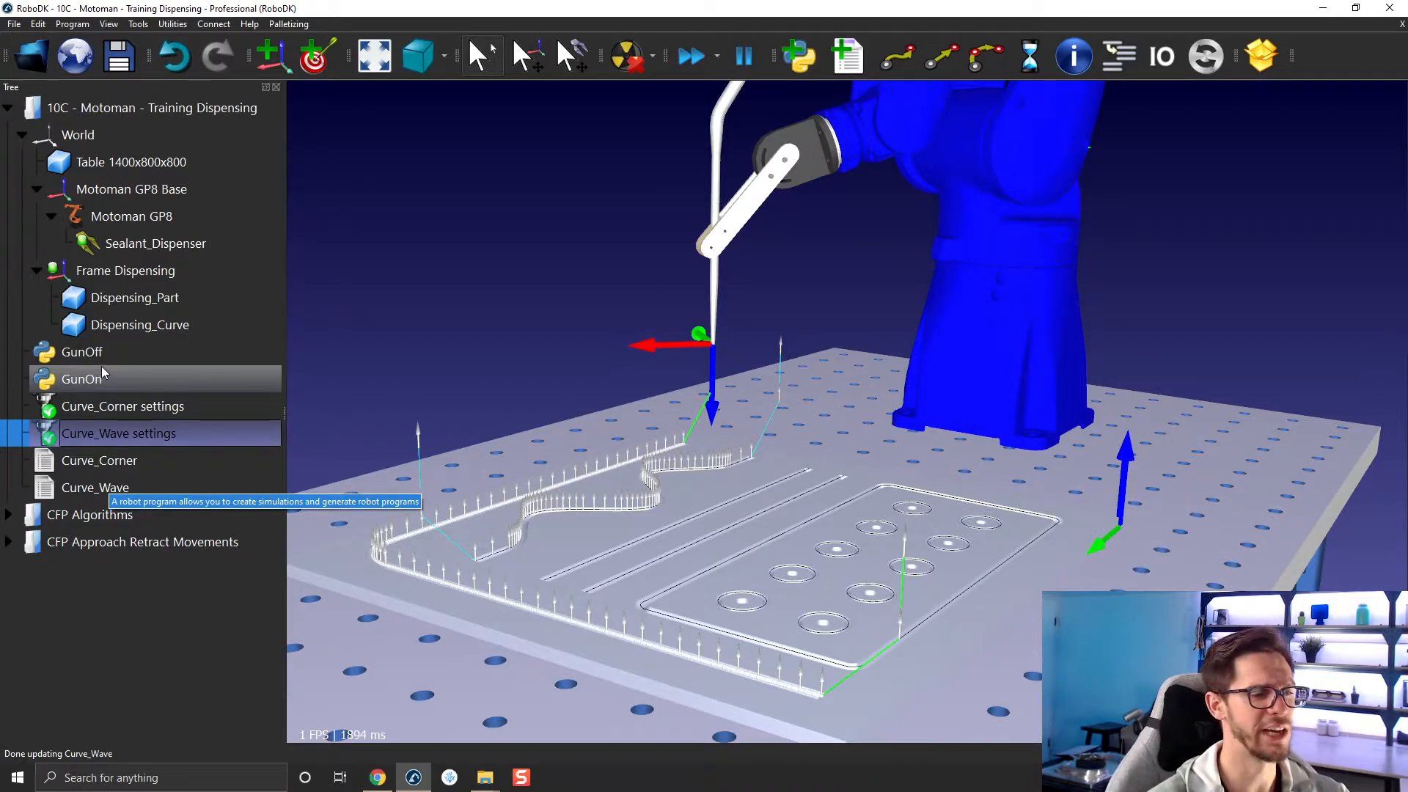
left_click(288, 382)
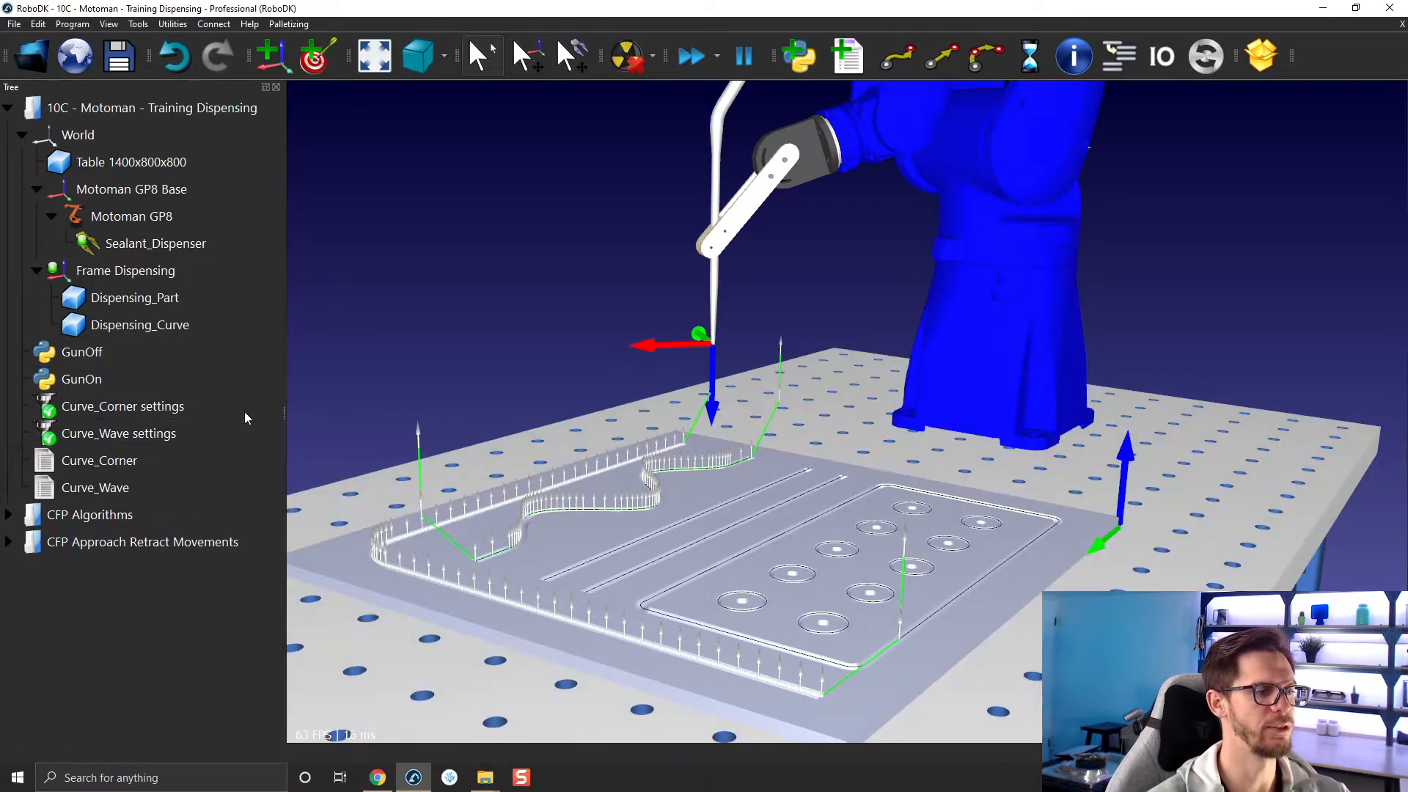
Turn on the display of instructions for the Curve_Wave and Curve_Corner programs, keeping both collapsed in the tree.
right_click(156, 480)
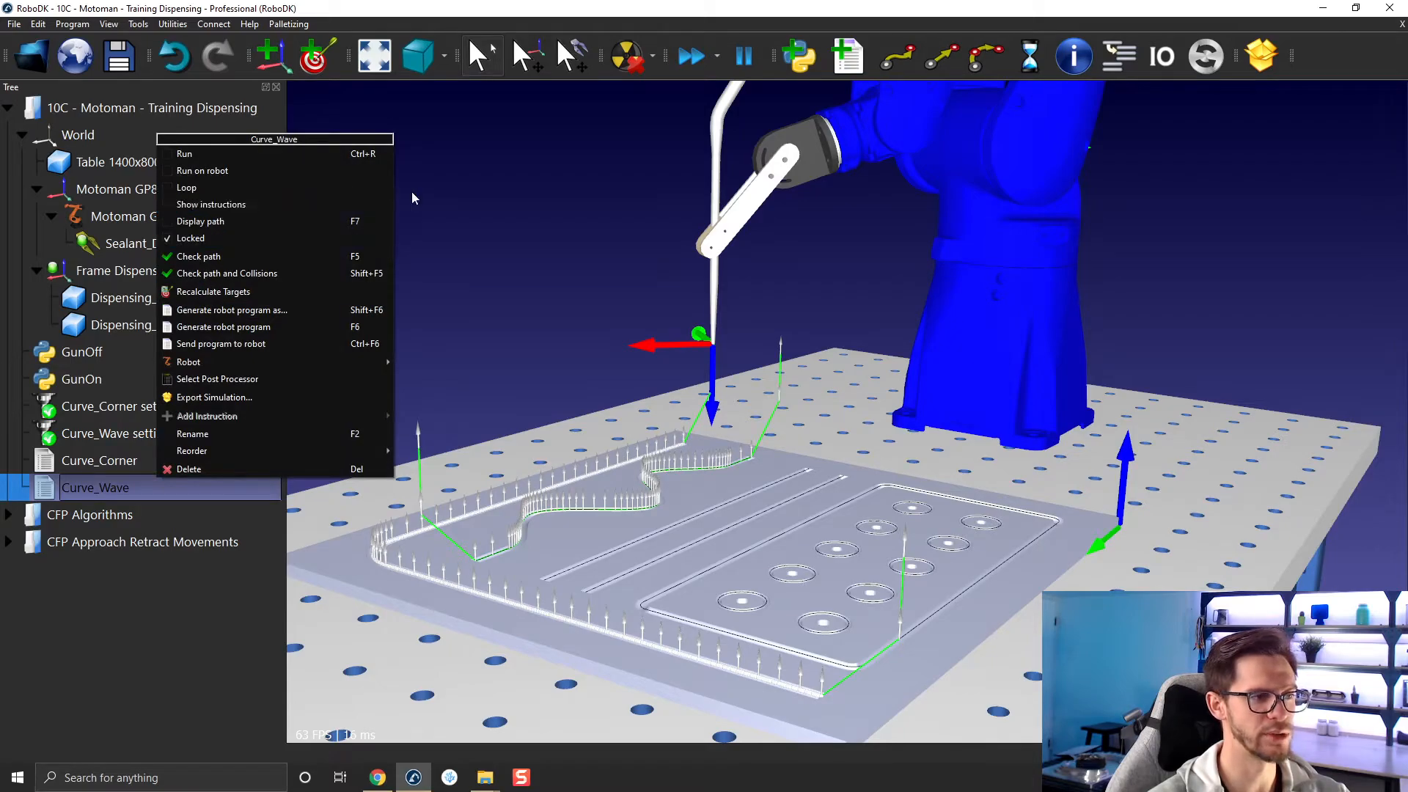
left_click(503, 176)
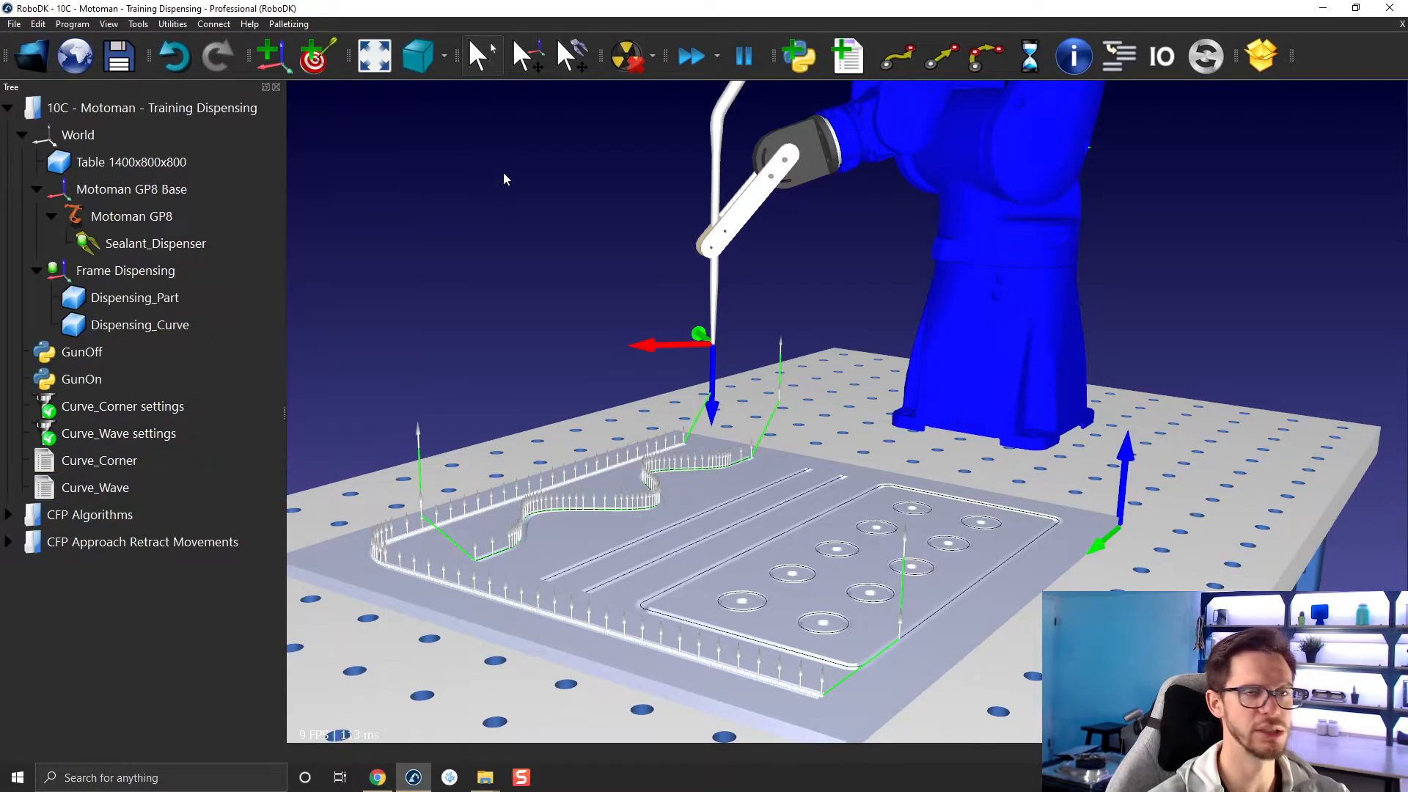
right_click(150, 485)
left_click(215, 213)
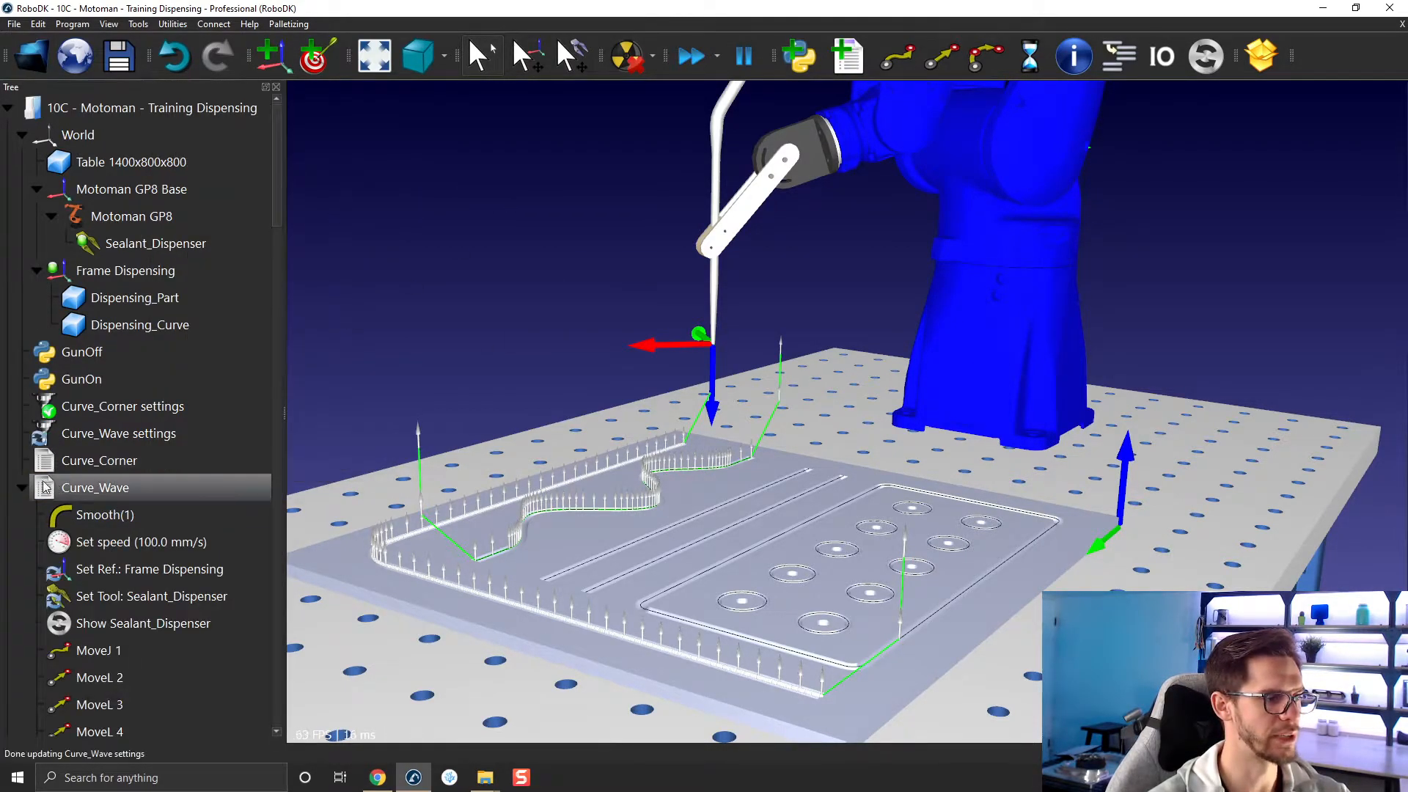
left_click(21, 485)
right_click(69, 469)
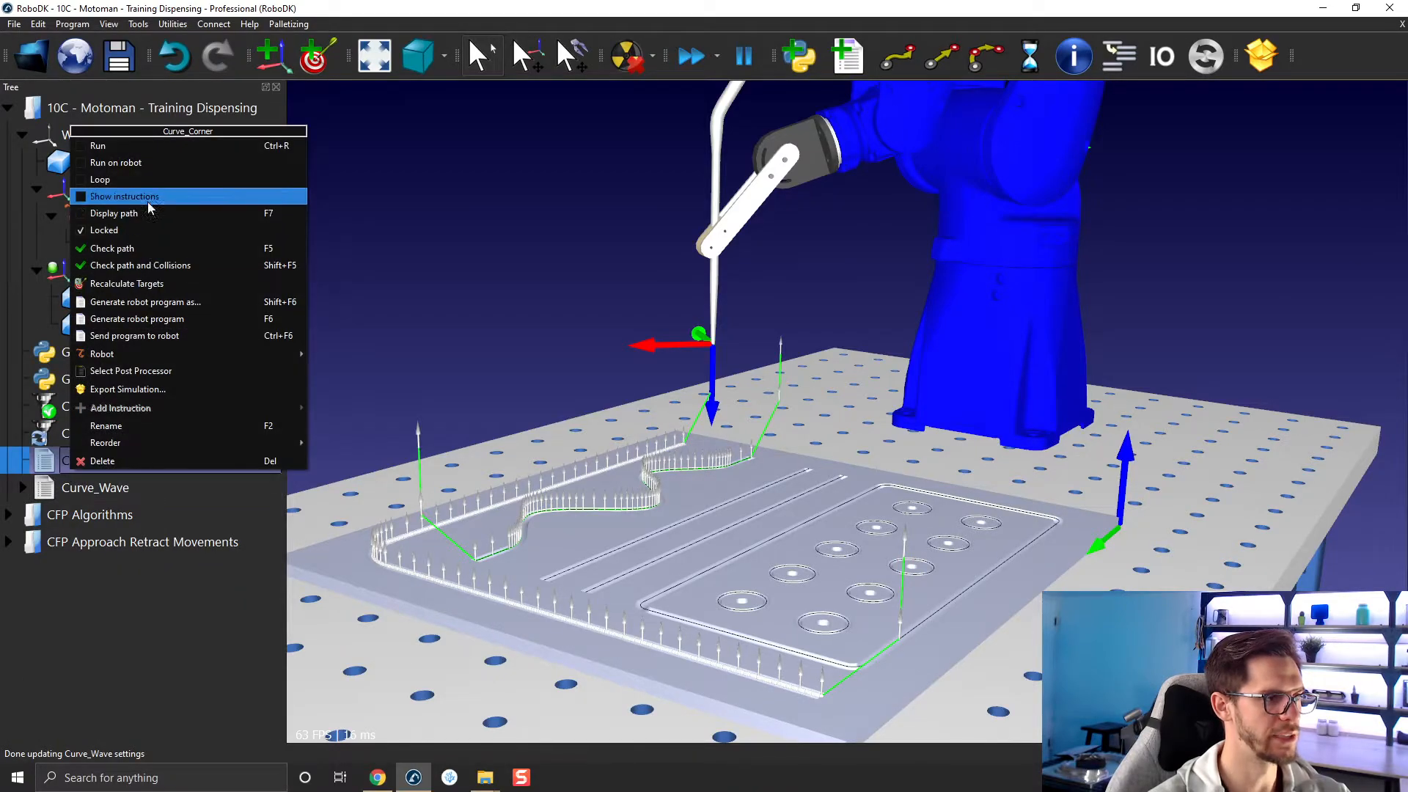
left_click(125, 196)
left_click(22, 459)
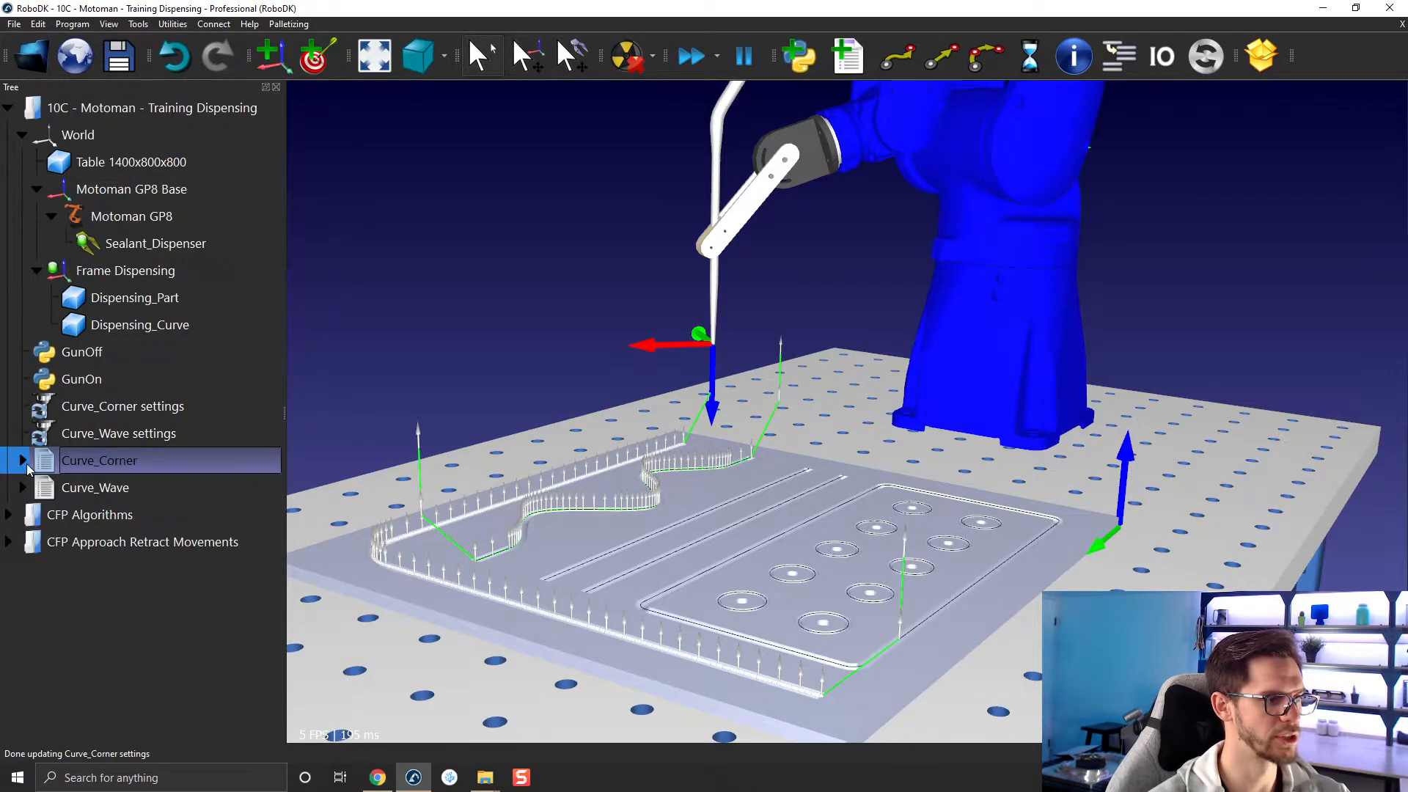
Simulate the Curve_Wave program and follow the dispenser tip closely along the wave.
double_click(93, 487)
scroll(465, 464, "up", 5)
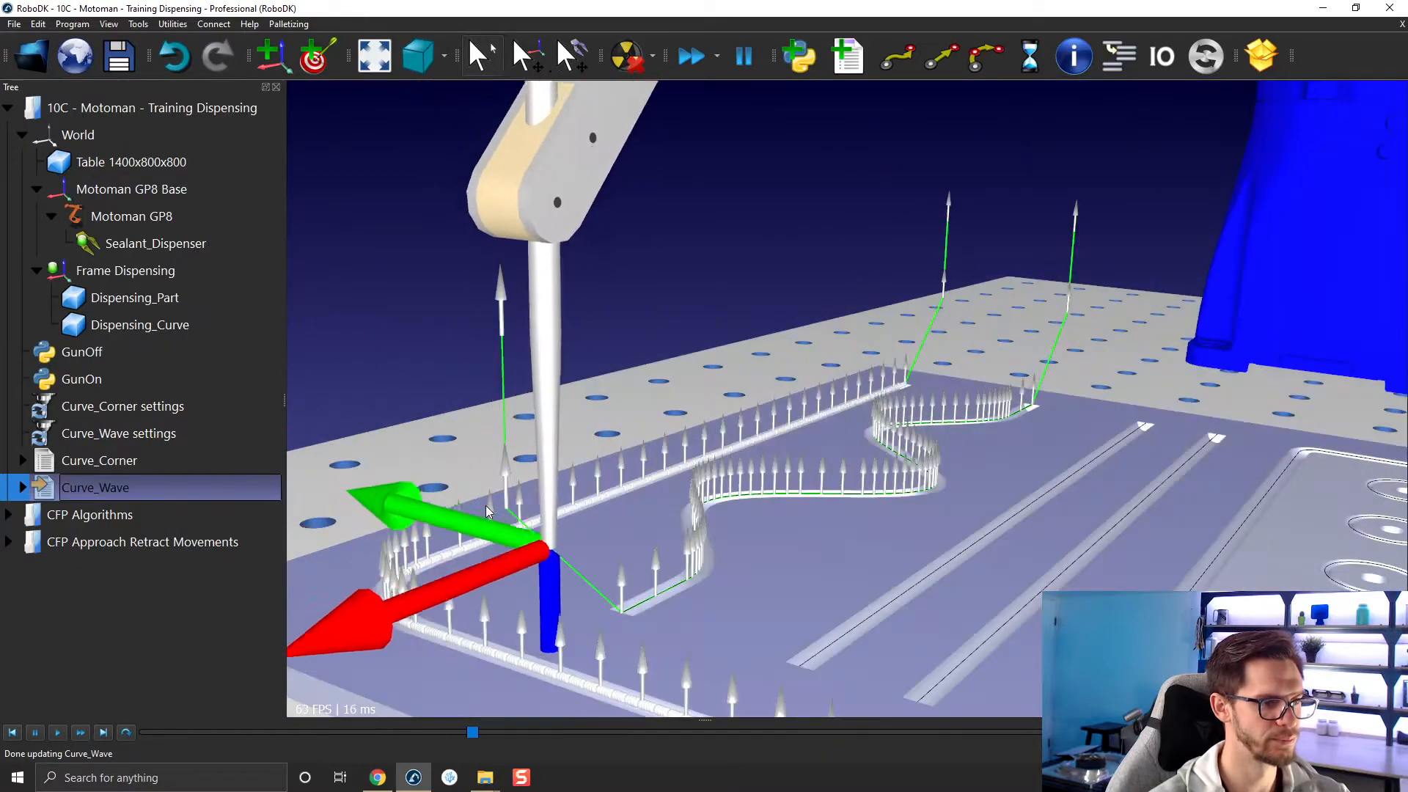
scroll(663, 578, "up", 2)
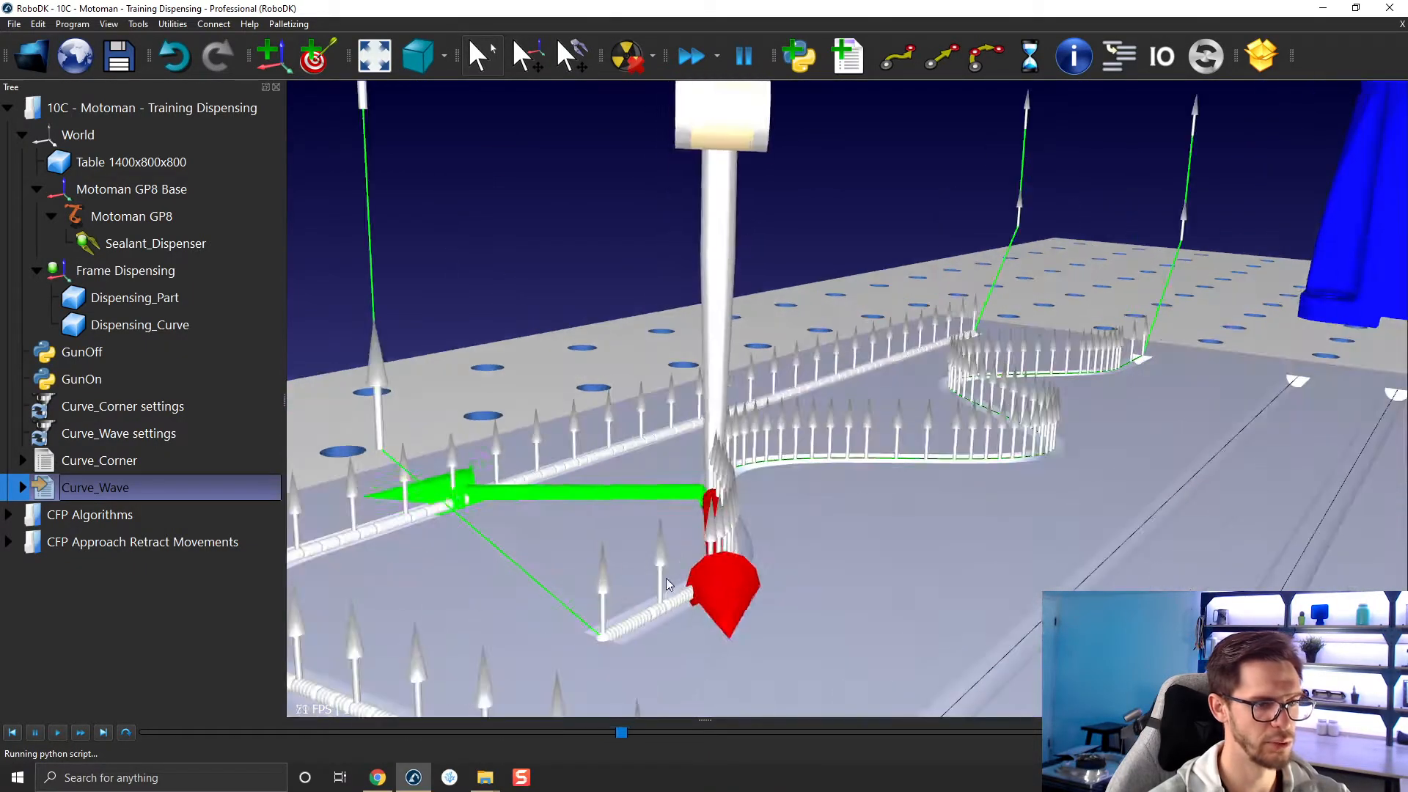
scroll(689, 593, "down", 3)
middle_click_drag(689, 592, 625, 390)
right_click_drag(625, 390, 589, 435)
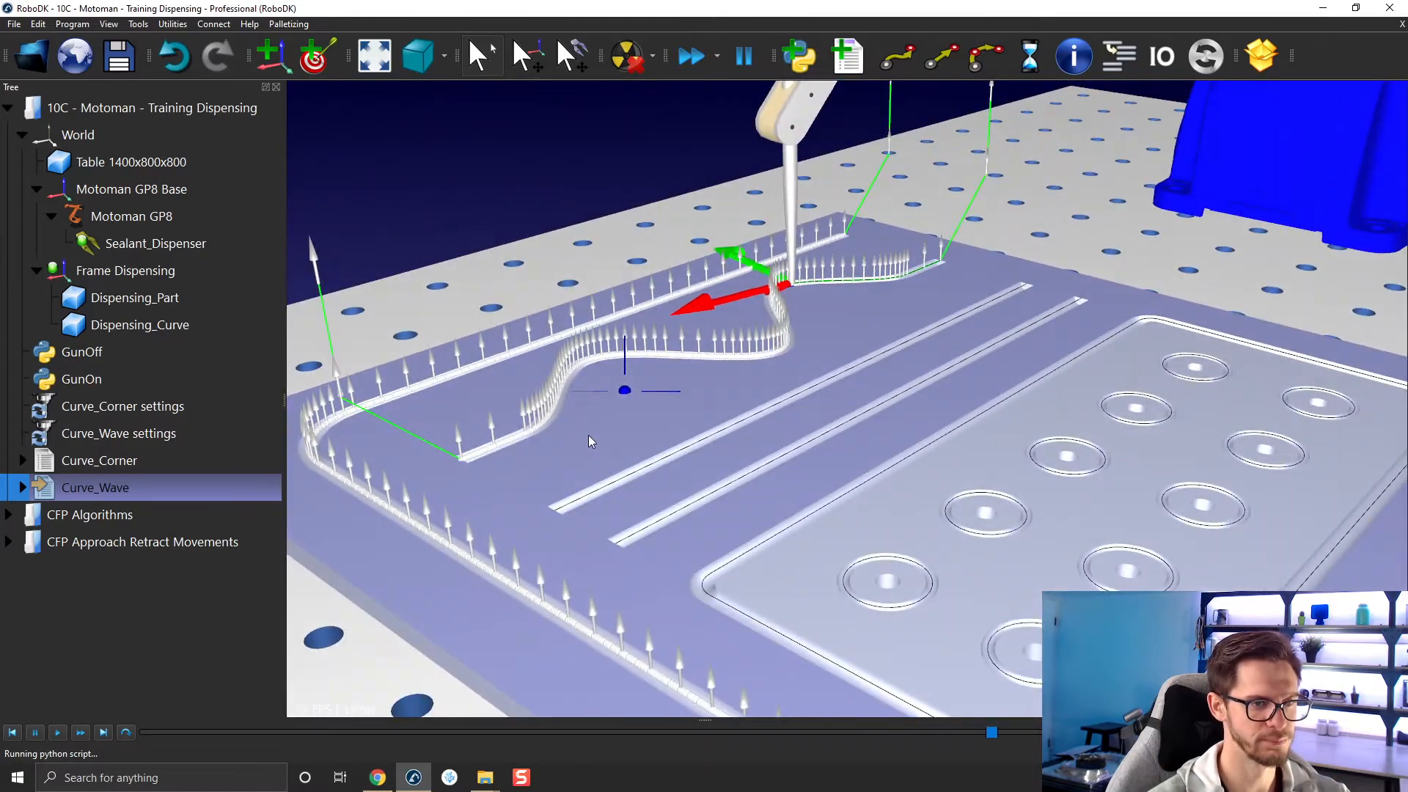
scroll(623, 509, "down", 3)
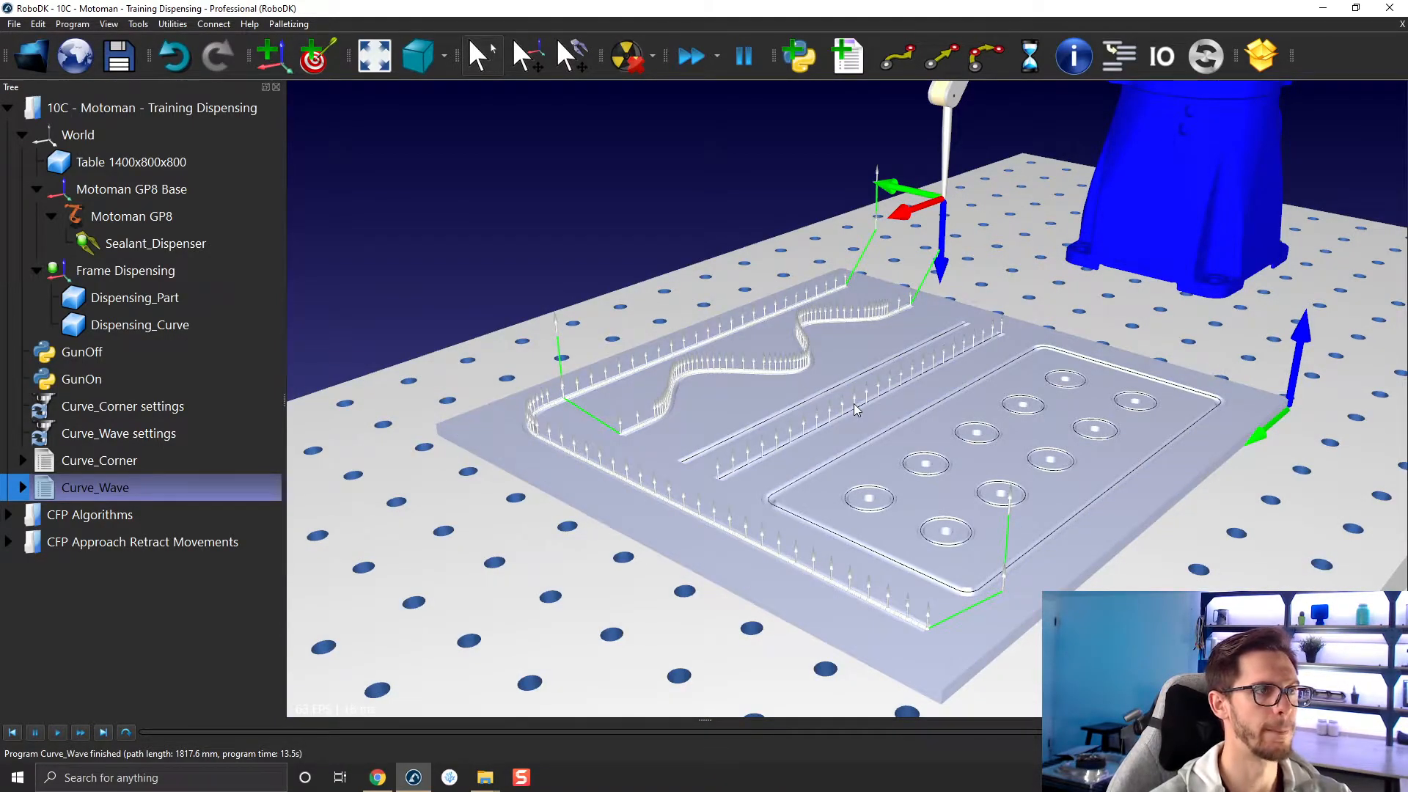
left_click_drag(860, 409, 802, 408)
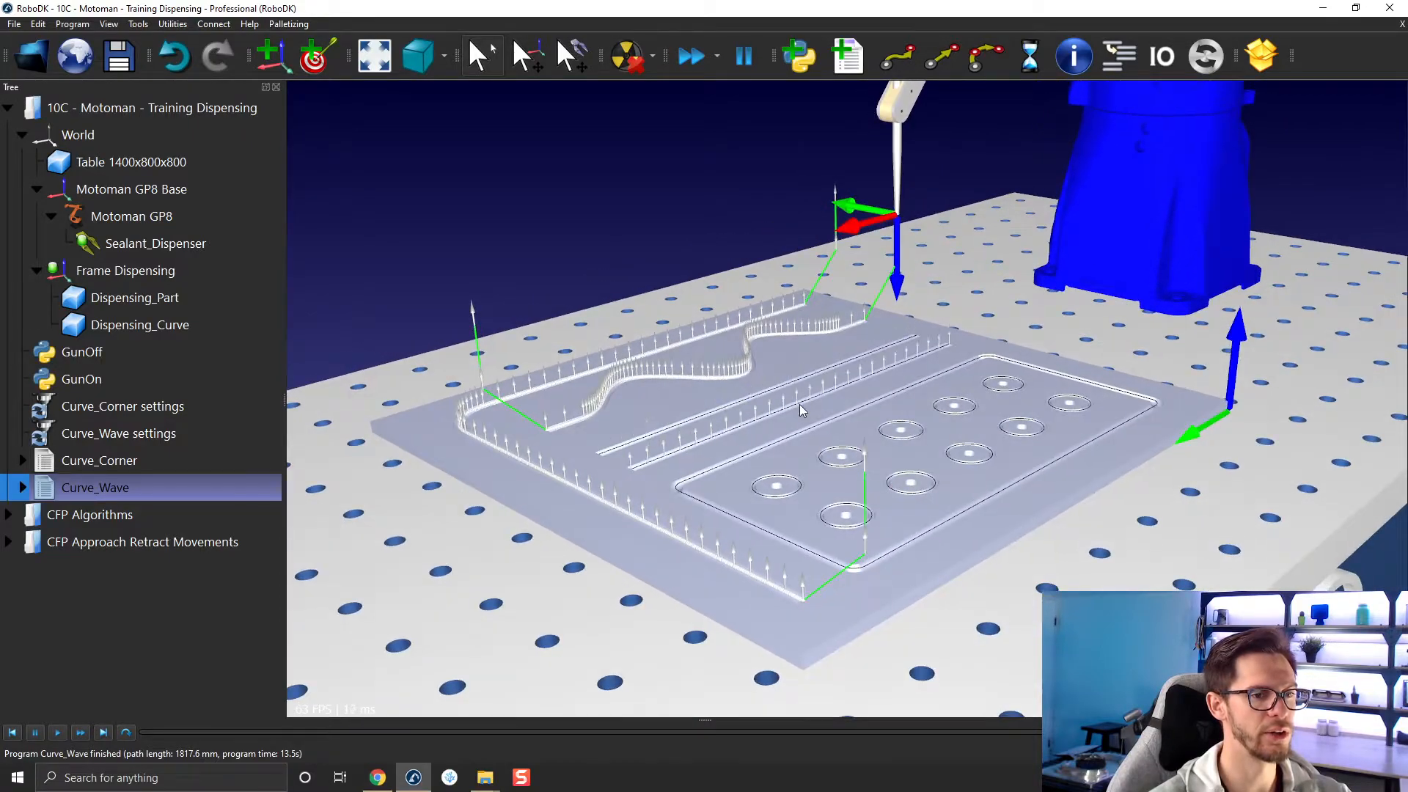
scroll(797, 403, "up", 5)
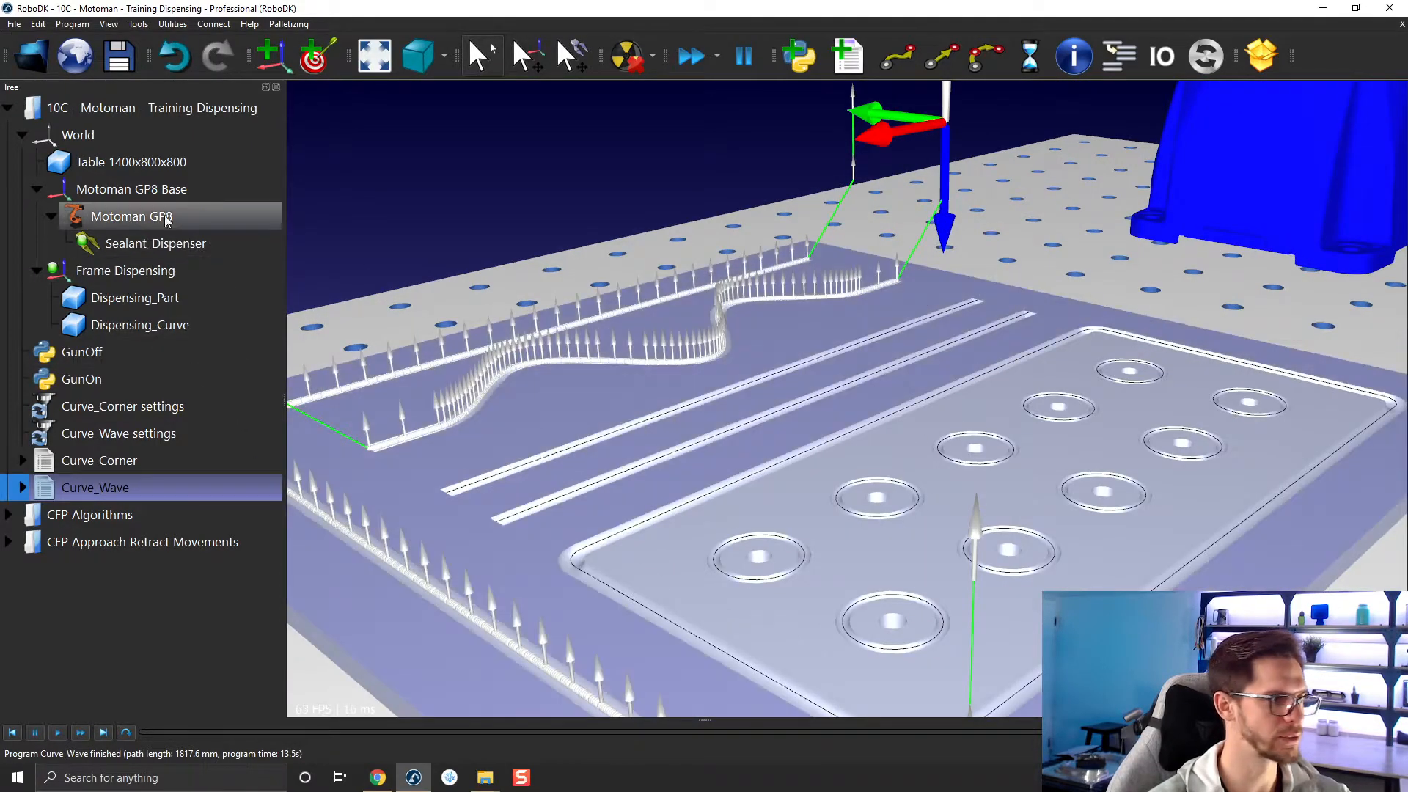
Create a new curve follow project and rename it Curve_lines settings.
left_click(172, 23)
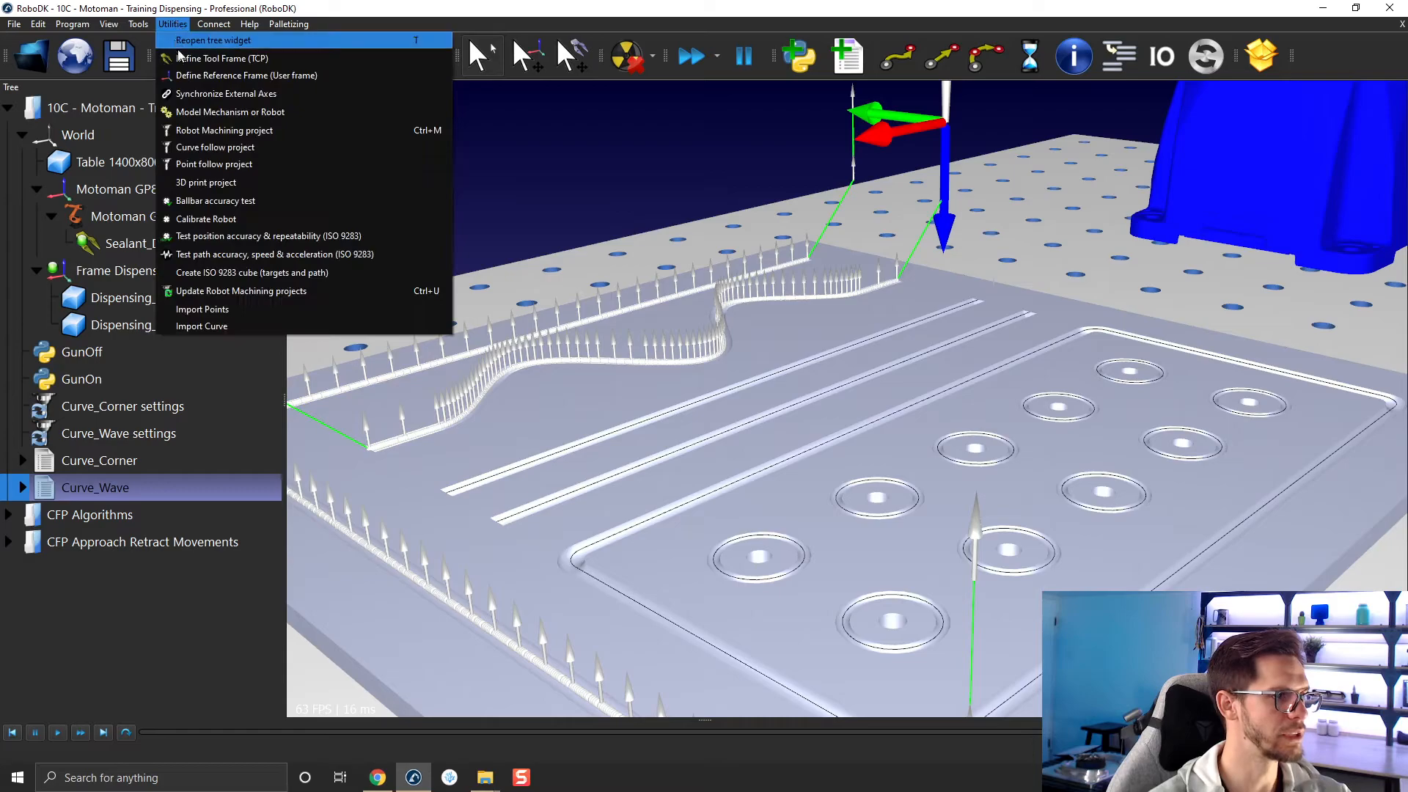
left_click(217, 147)
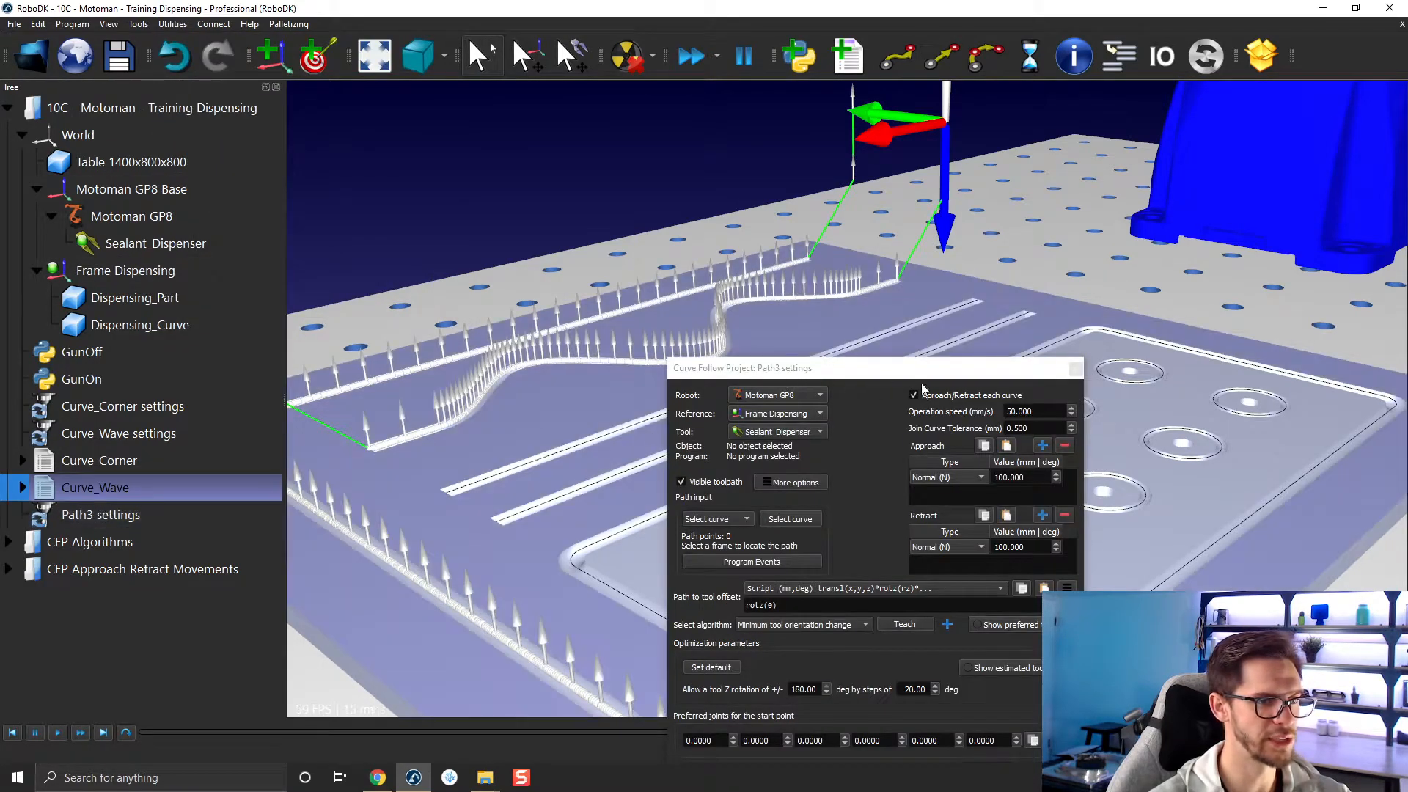
left_click(85, 515)
left_click(75, 515)
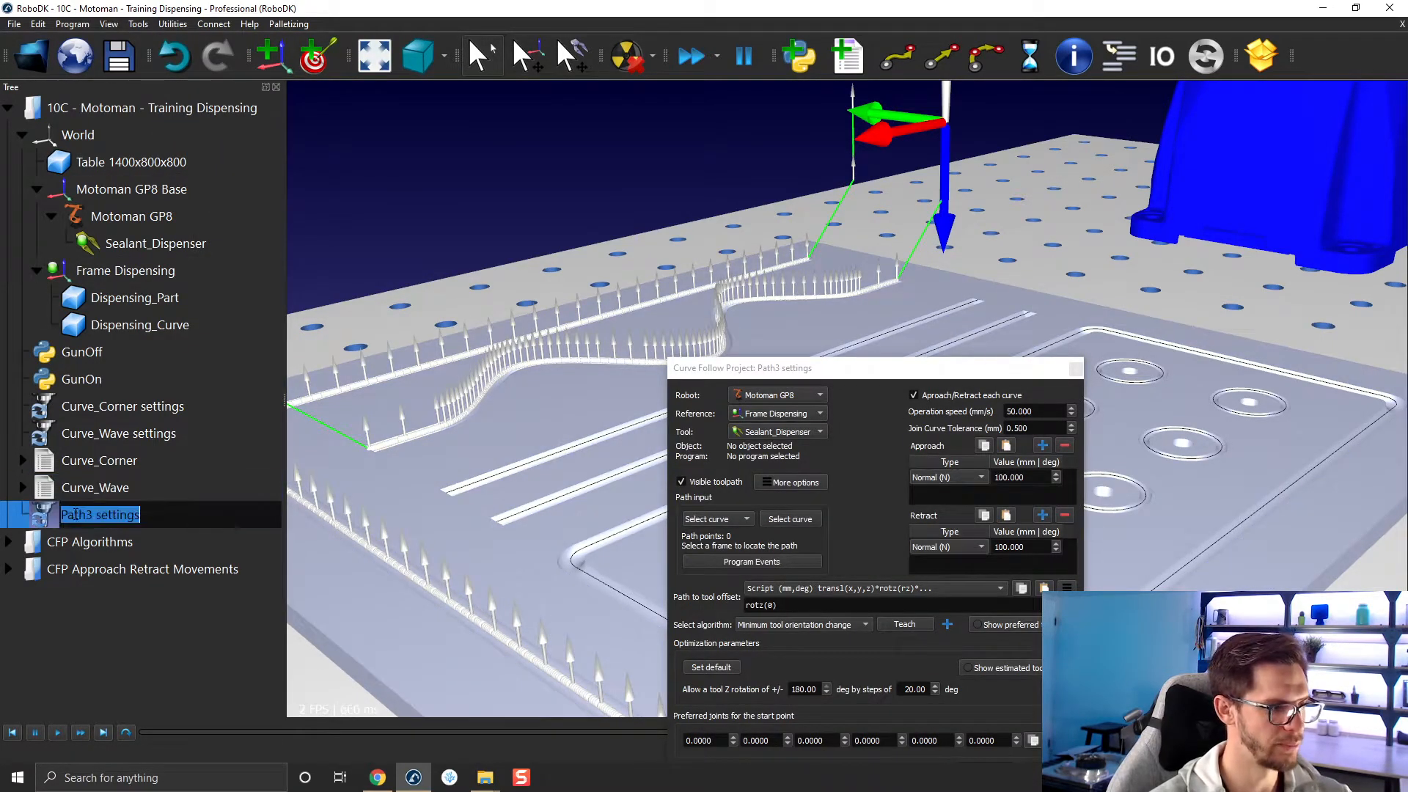
left_click(89, 515)
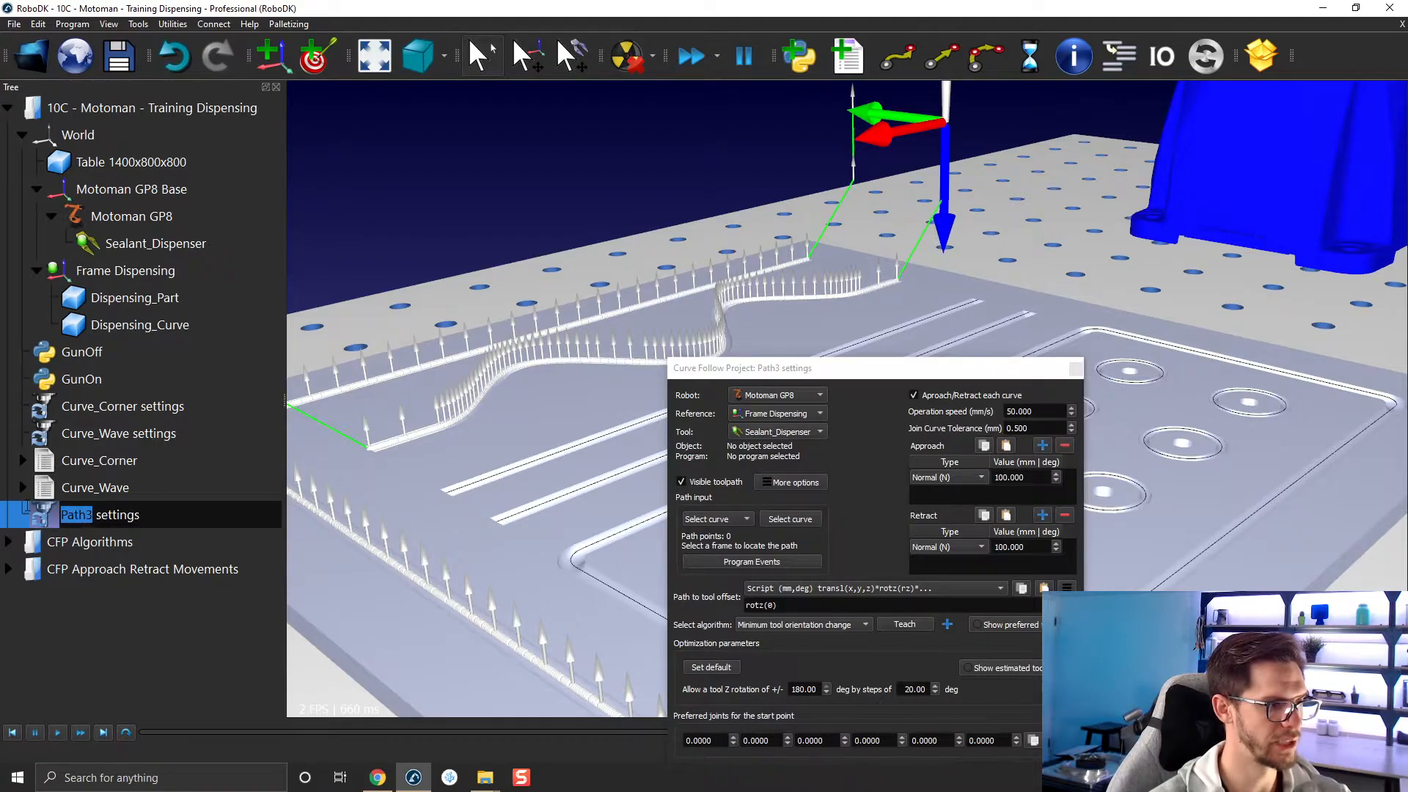
type("Curve_lines")
key("Return")
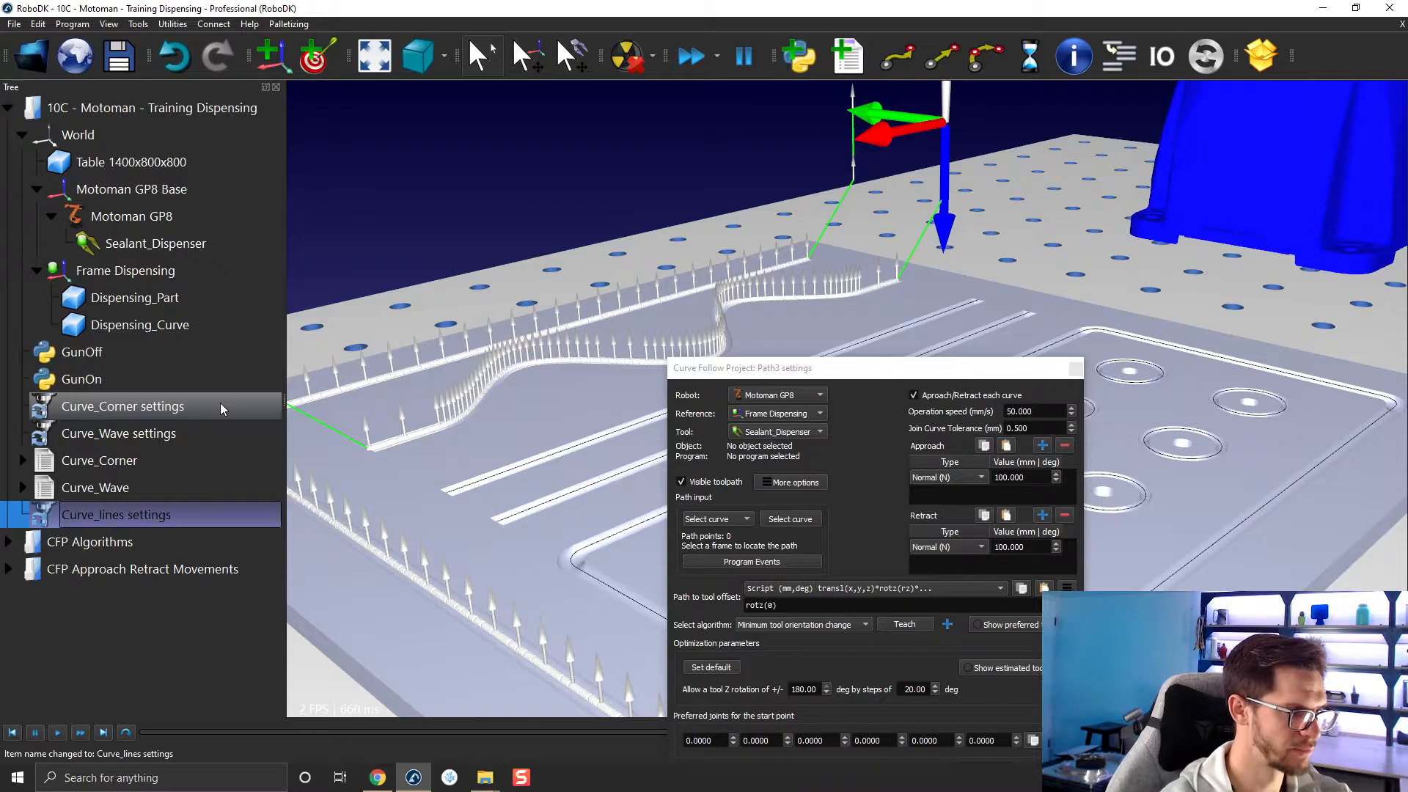
Correct the capitalization of the new project's name to Curve_Lines settings.
key("F2")
key("Left")
key("Left")
key("Left")
key("Left")
key("Left")
key("Left")
key("Left")
key("Left")
key("Left")
key("BackSpace")
type("L")
key("Return")
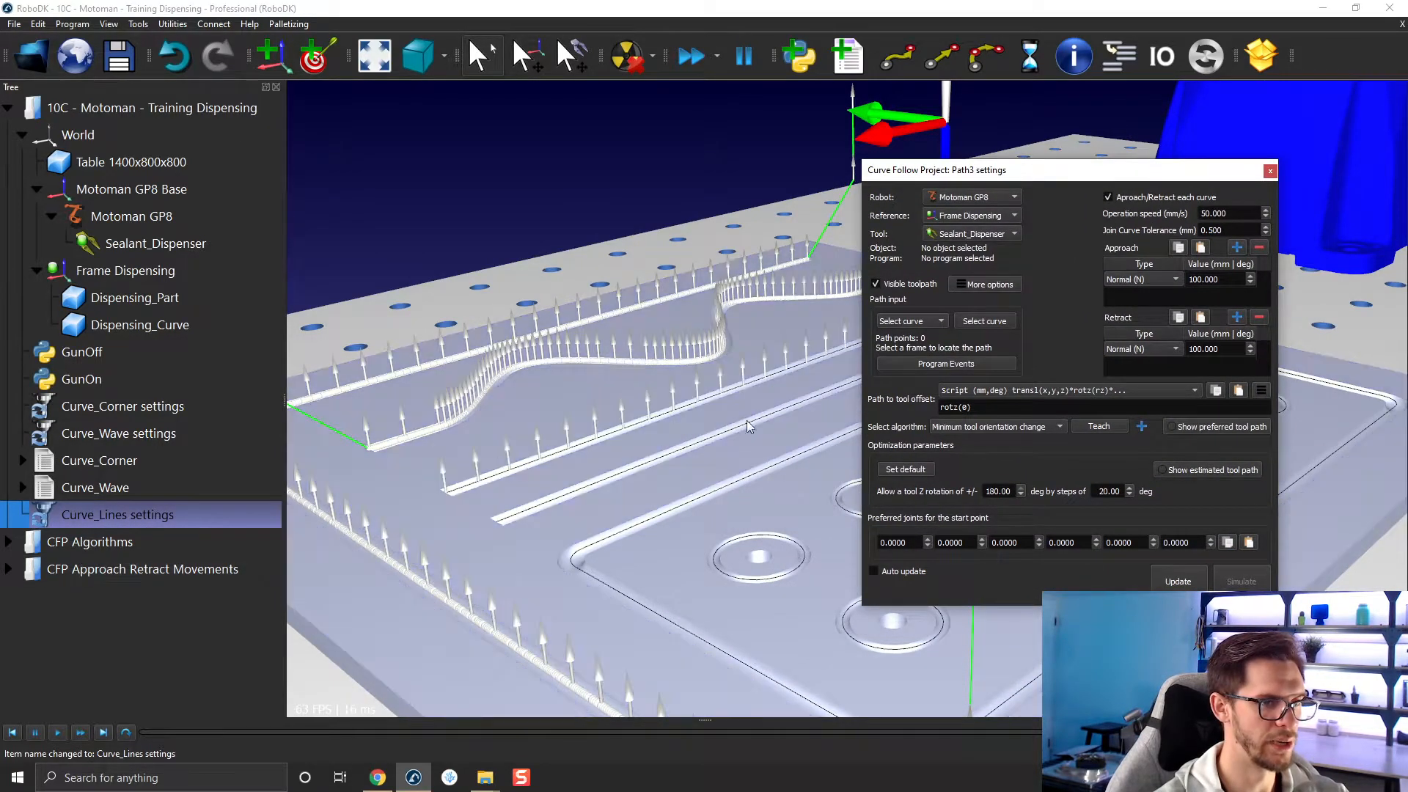
Start choosing curves for the Curve_Lines project and pick the straight line nearest the wave.
left_click(984, 321)
left_click(889, 397)
key("Escape")
left_click(1032, 333)
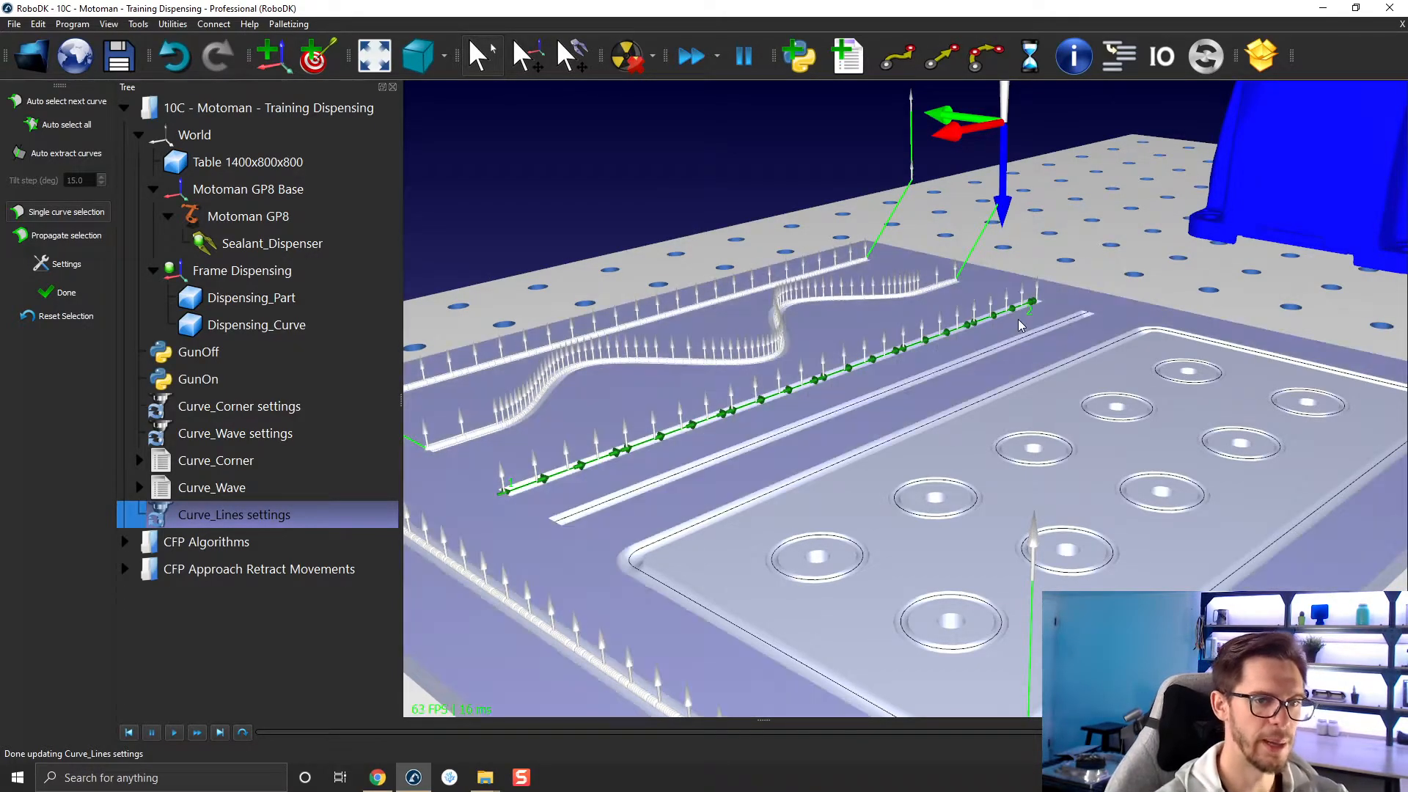
left_click(1006, 333)
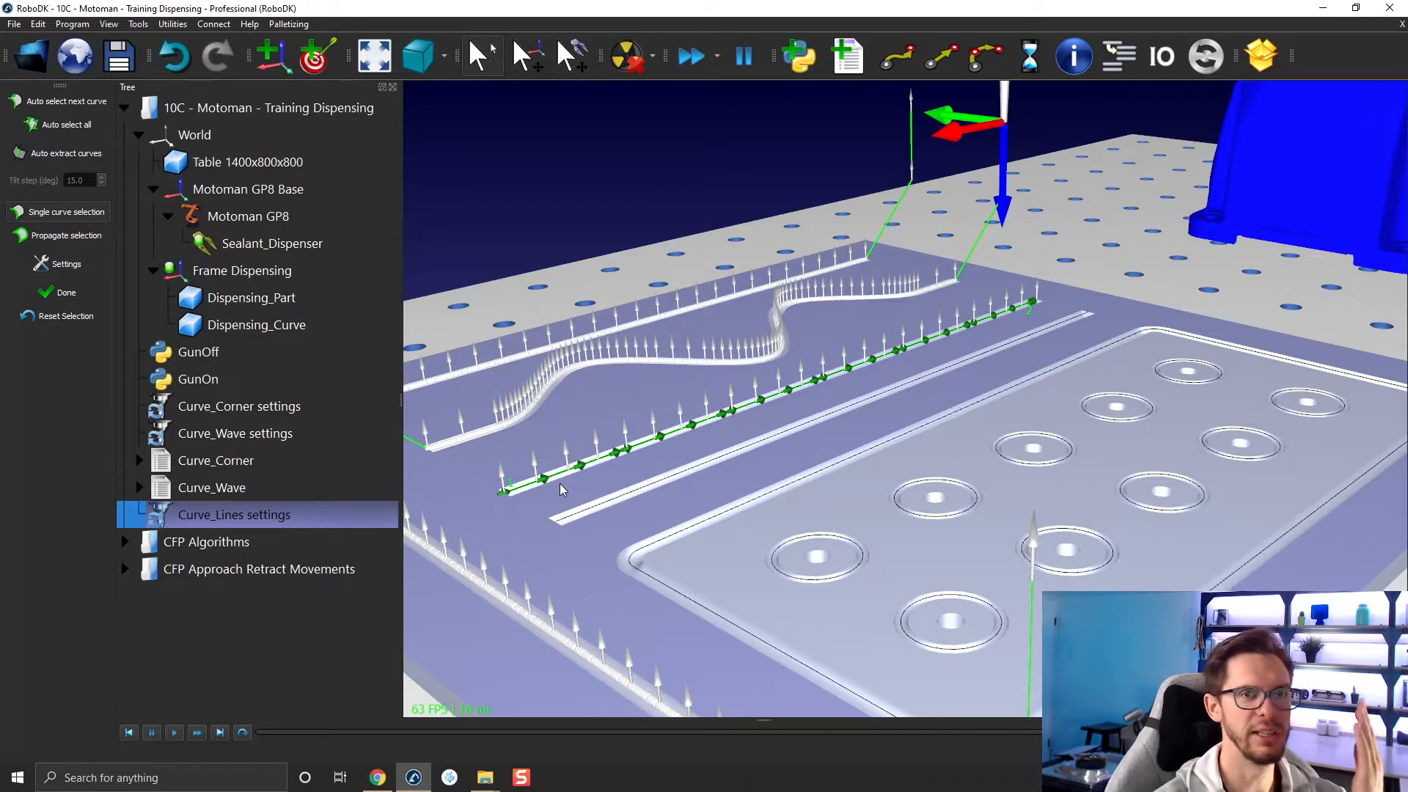
Select the same straight line again in the reversed direction so the path runs there and back.
right_click(708, 426)
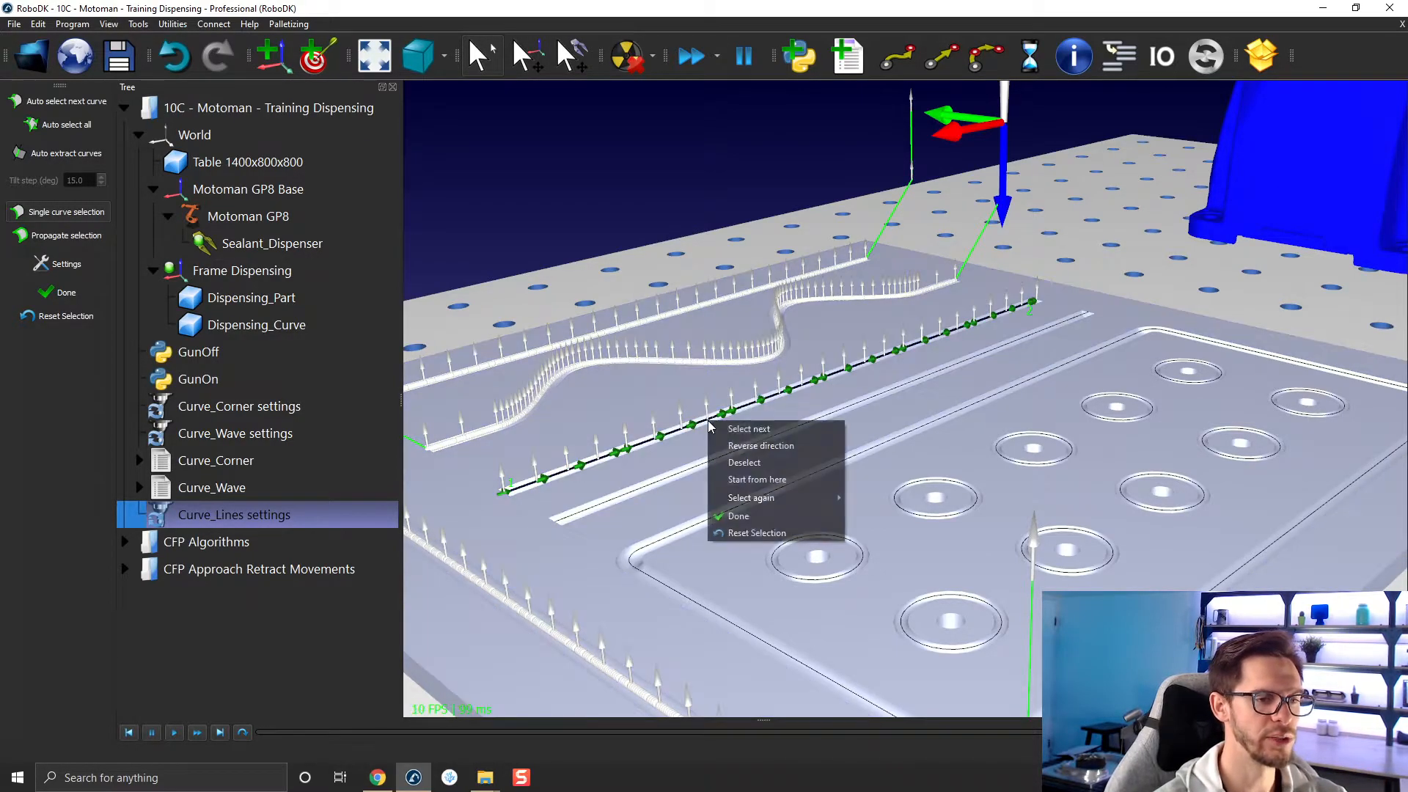
mouse_move(768, 498)
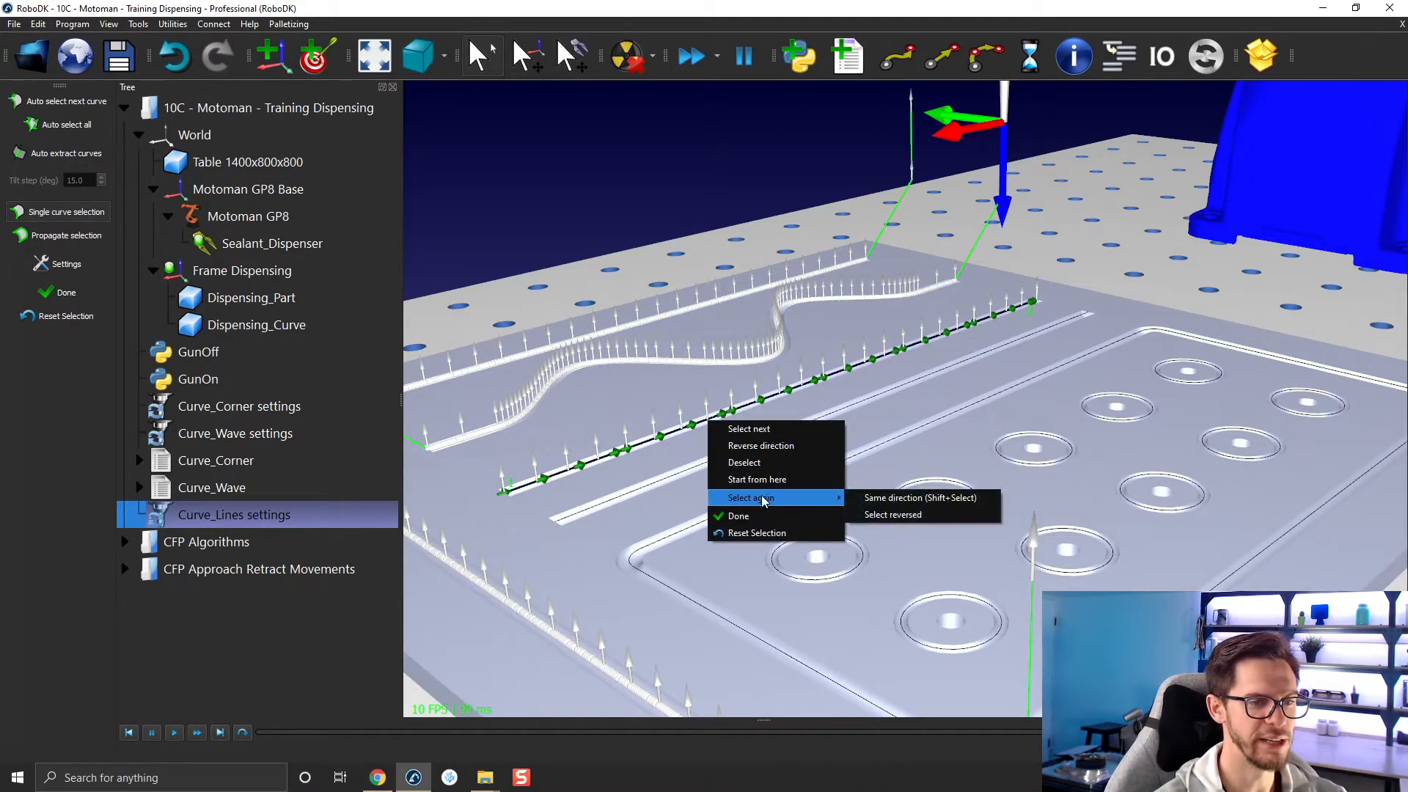
left_click(891, 517)
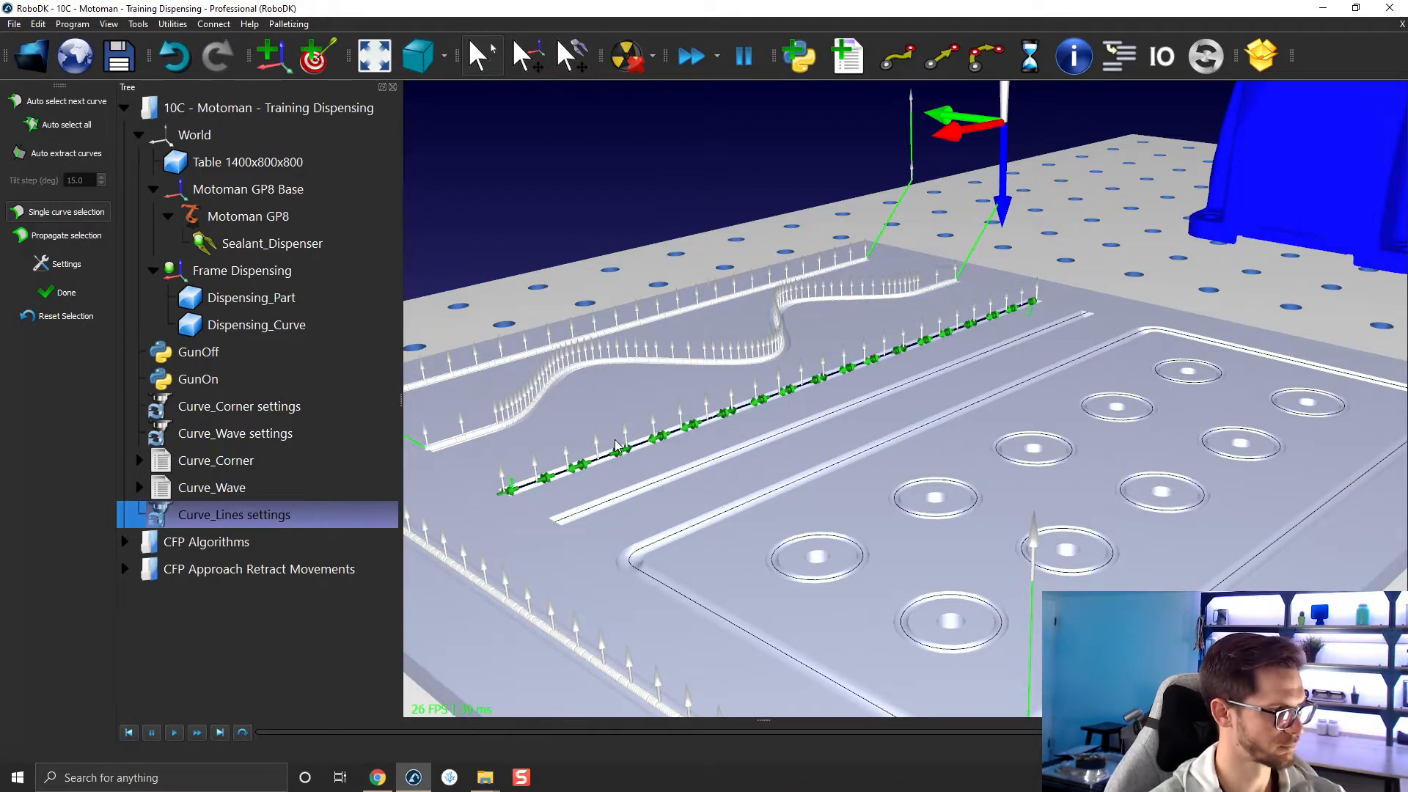
Reset the curve selection of the Curve_Lines project.
scroll(615, 445, "down", 3)
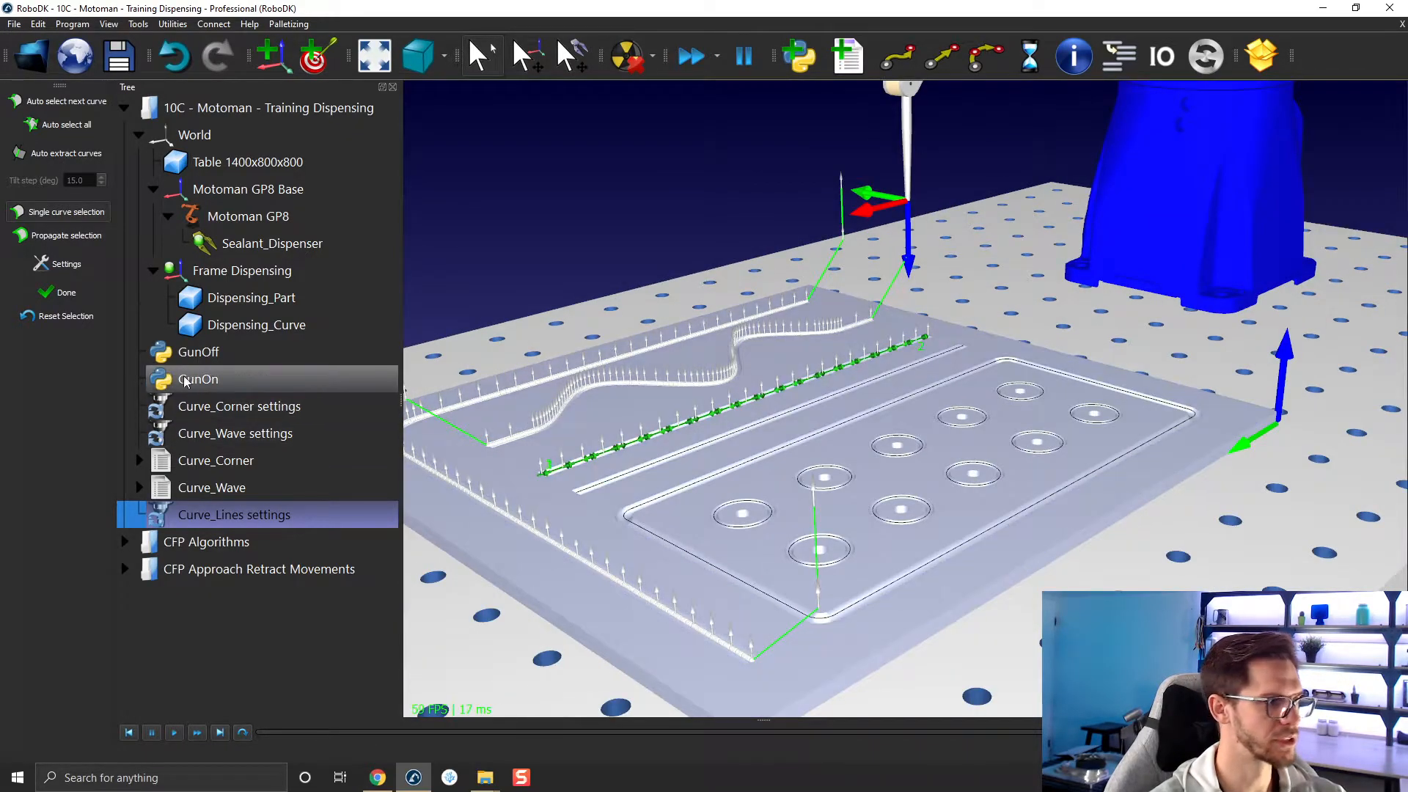
right_click(659, 433)
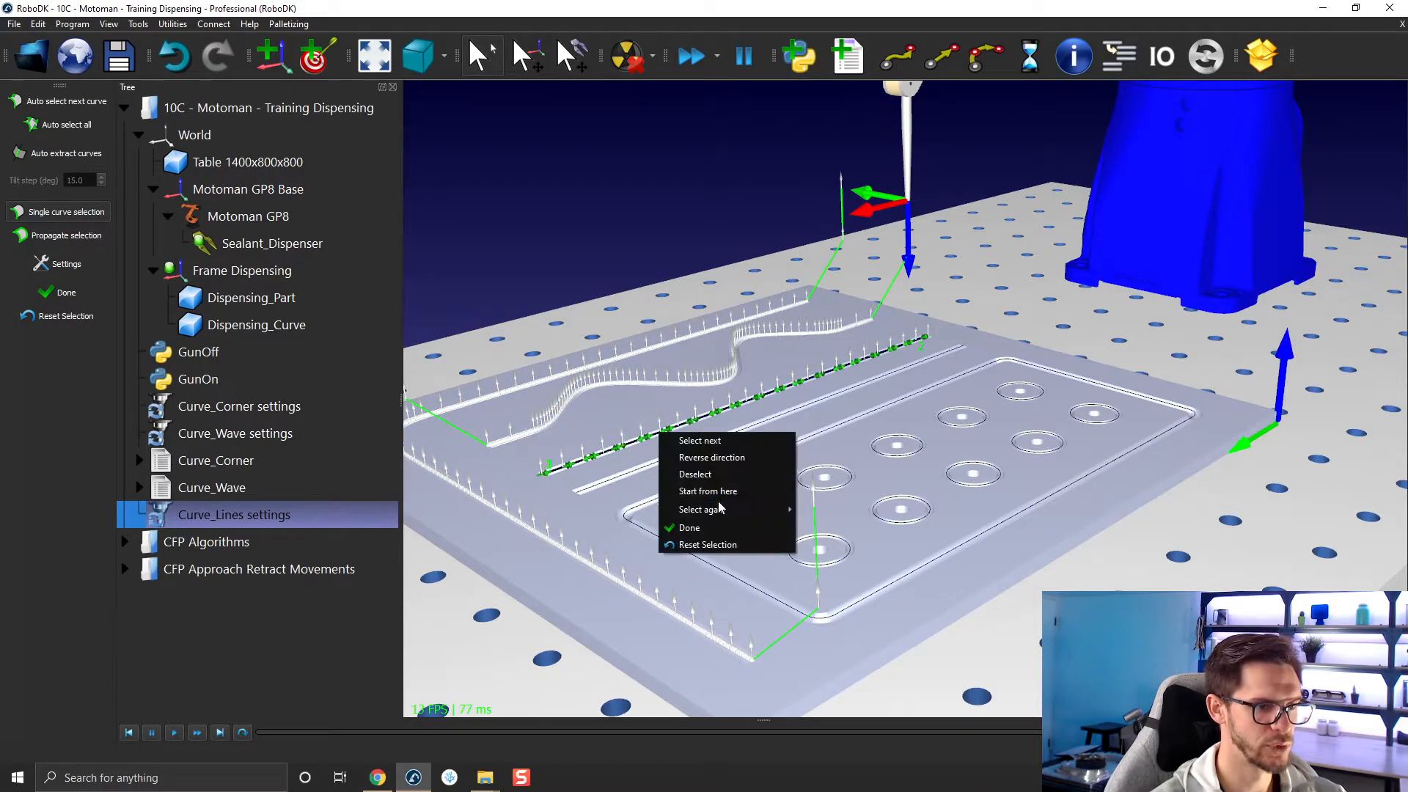
mouse_move(731, 511)
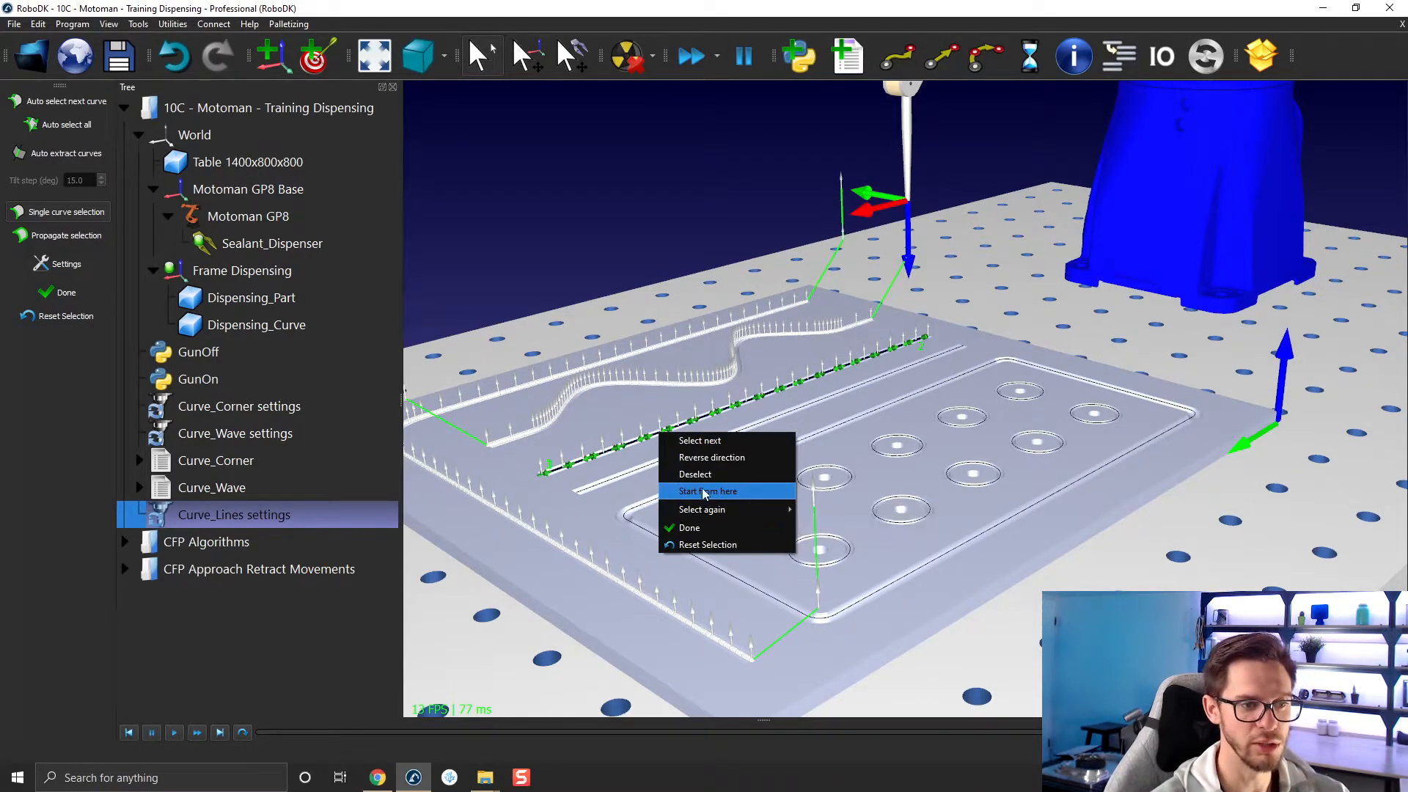
left_click(640, 208)
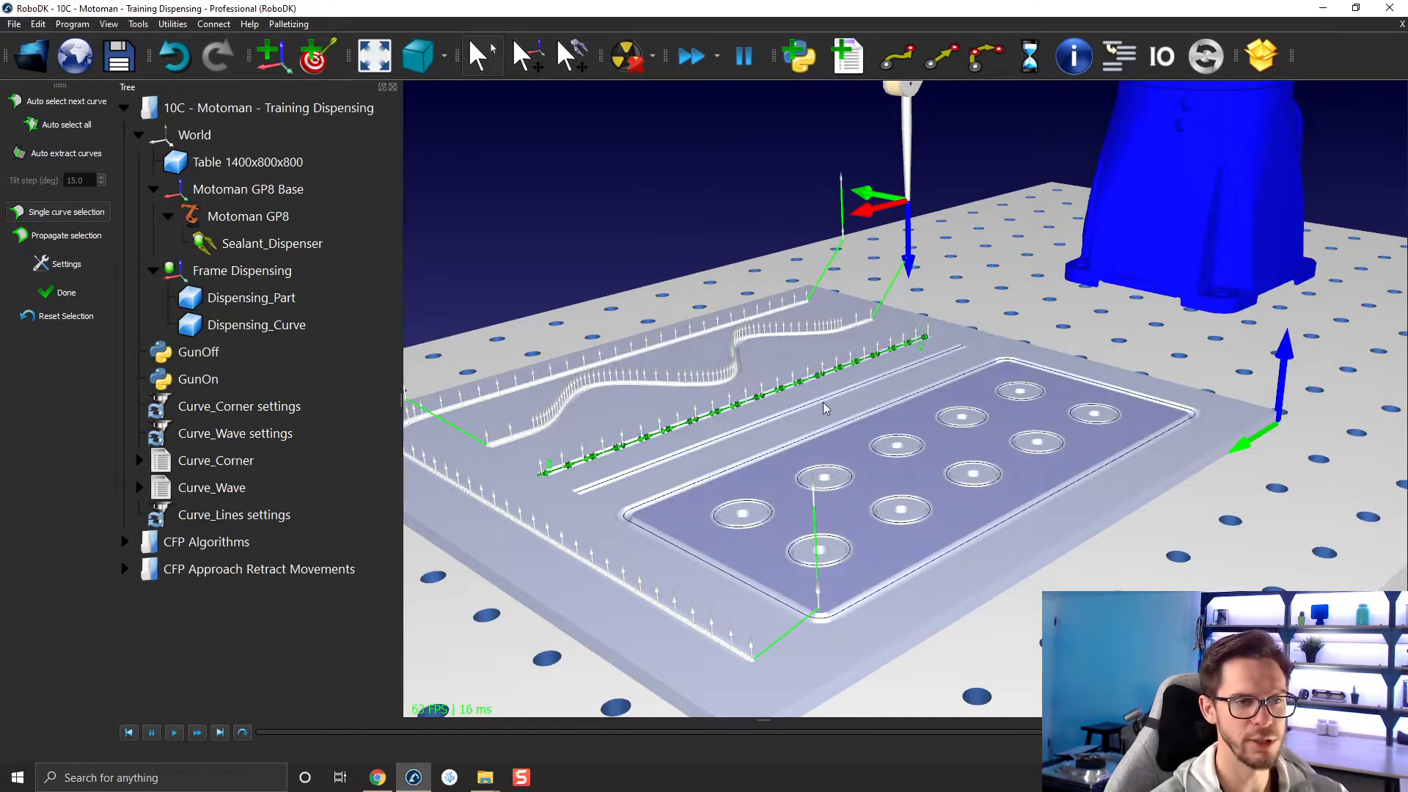
left_click(60, 316)
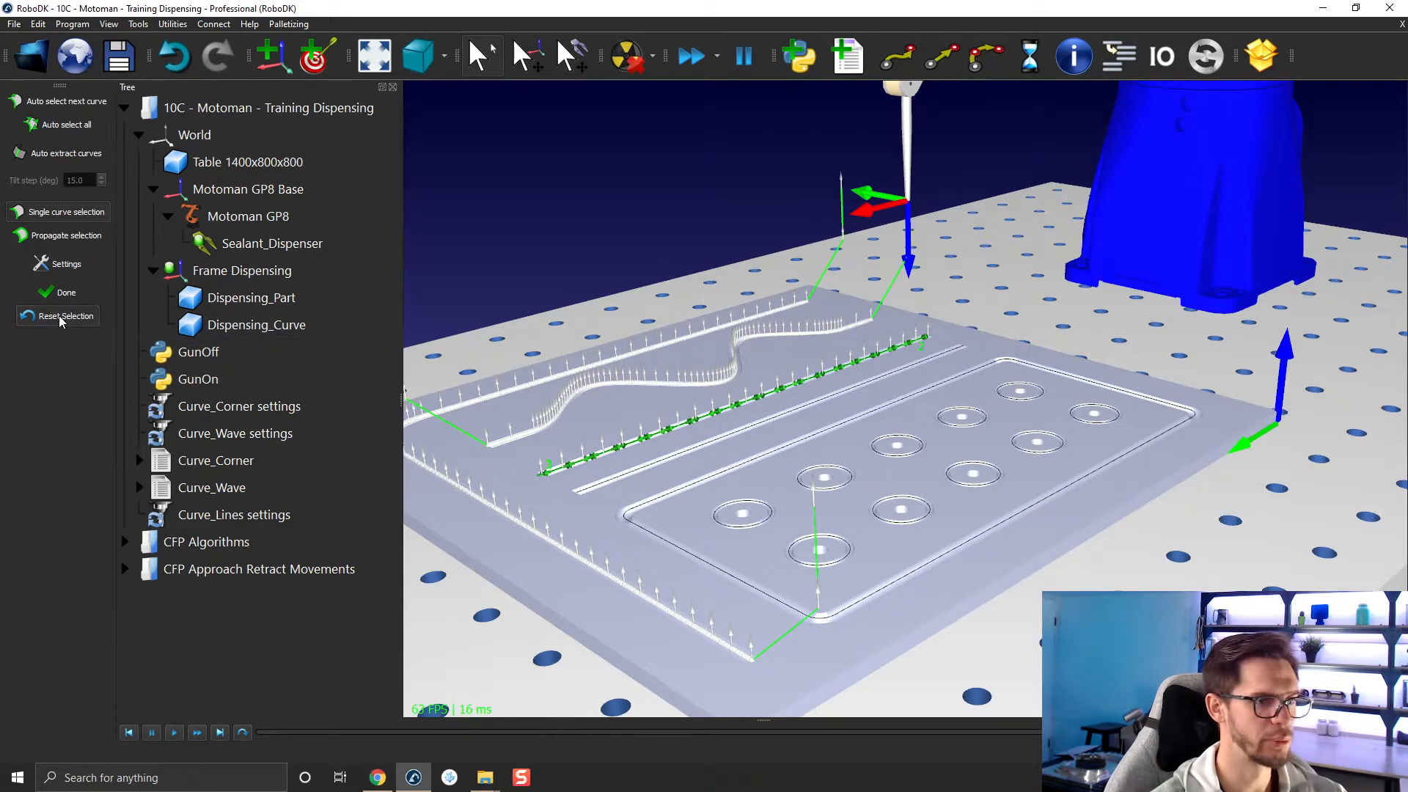
right_click(597, 218)
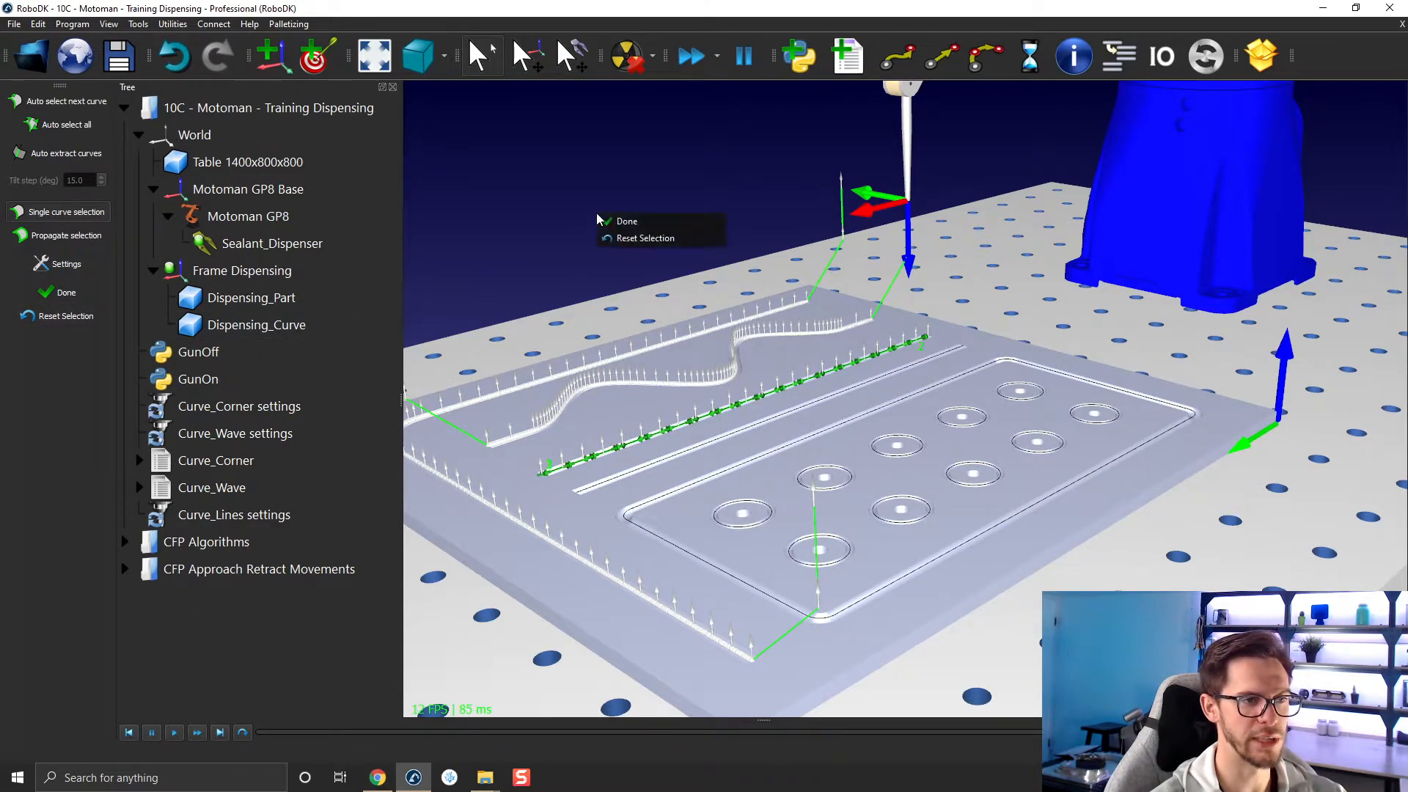
left_click(643, 239)
Select the part's two straight lines as the curves of the Curve_Lines project and finish the curve selection.
scroll(849, 379, "up", 3)
left_click(634, 431)
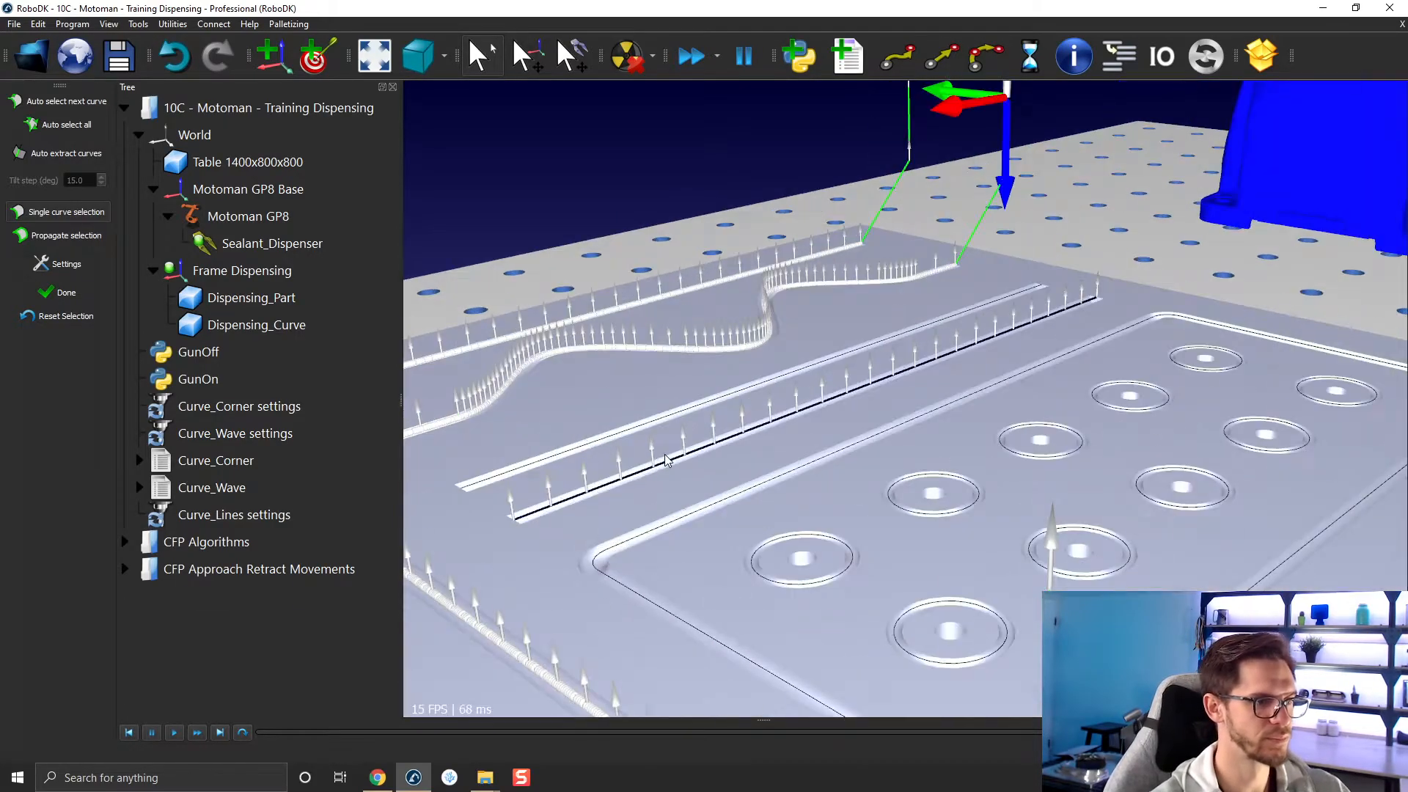
left_click(675, 458)
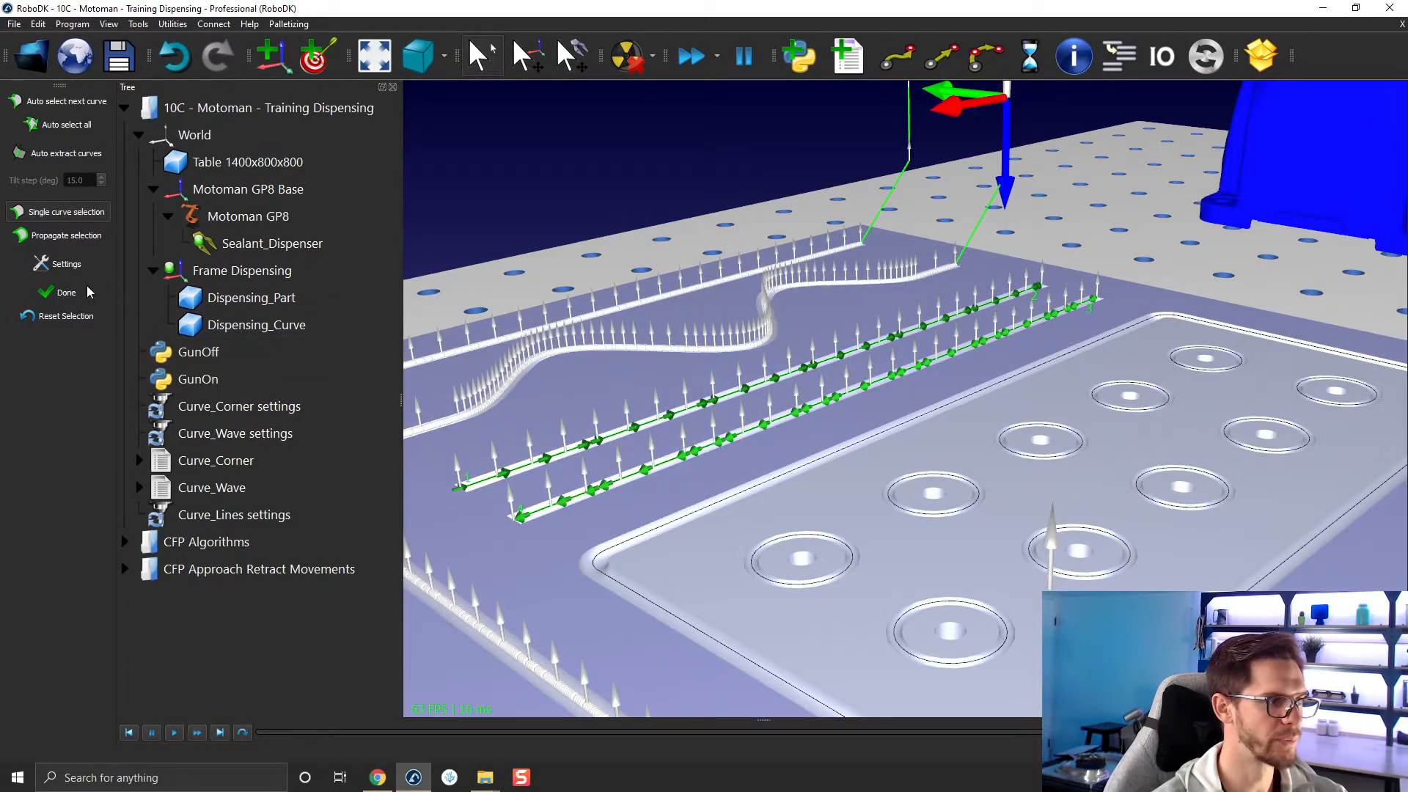
left_click(66, 292)
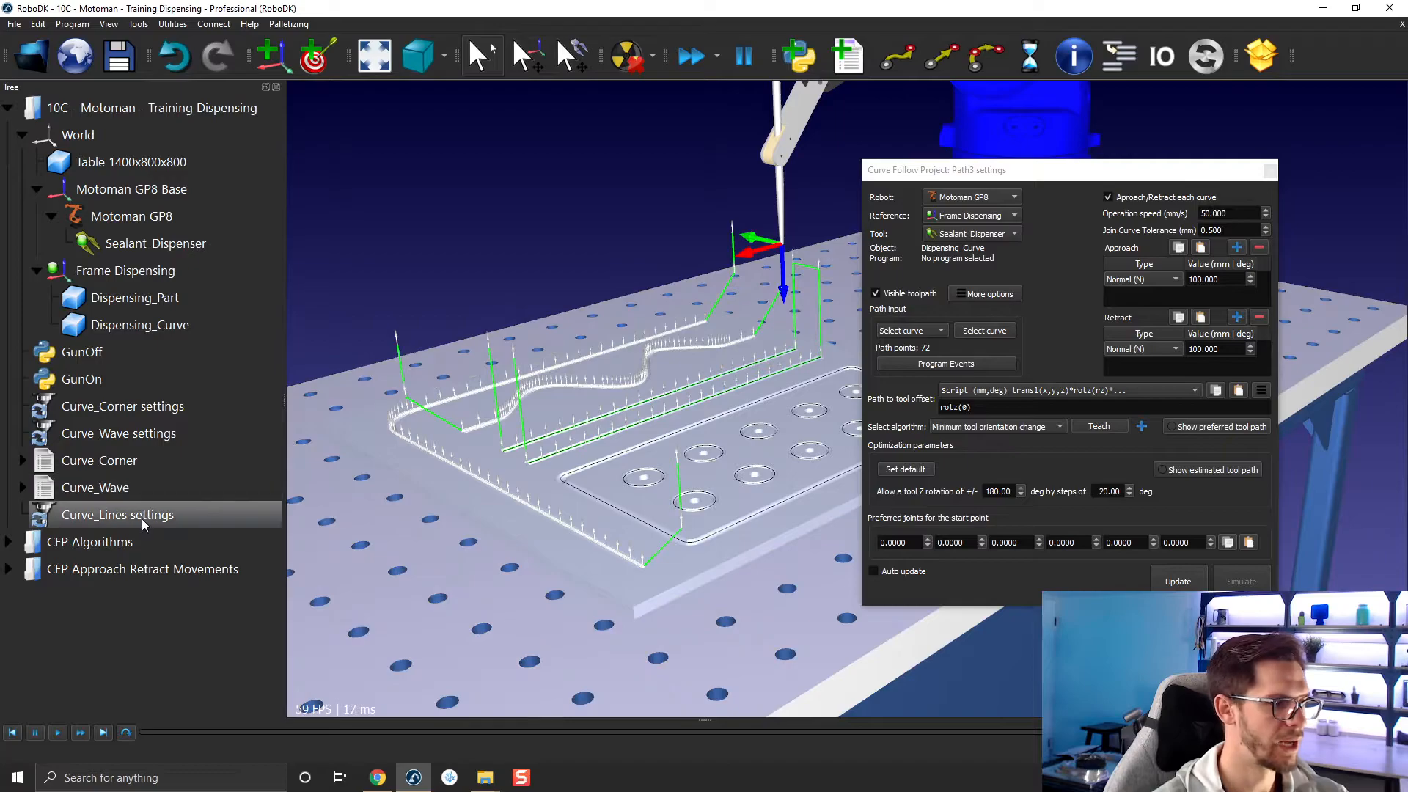
Copy the settings of the Curve_Corner project and paste them into the Curve_Lines project.
right_click(116, 409)
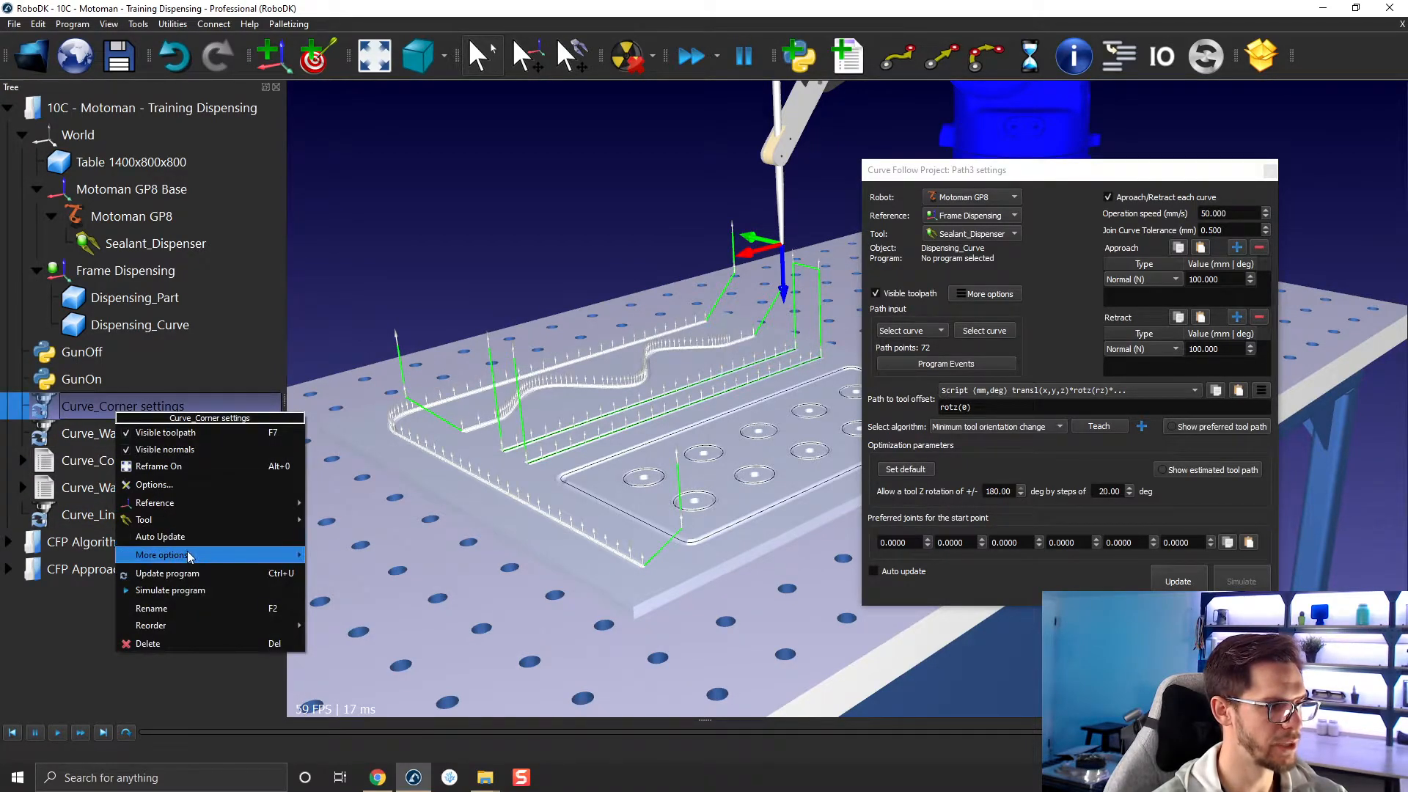
mouse_move(187, 555)
left_click(388, 556)
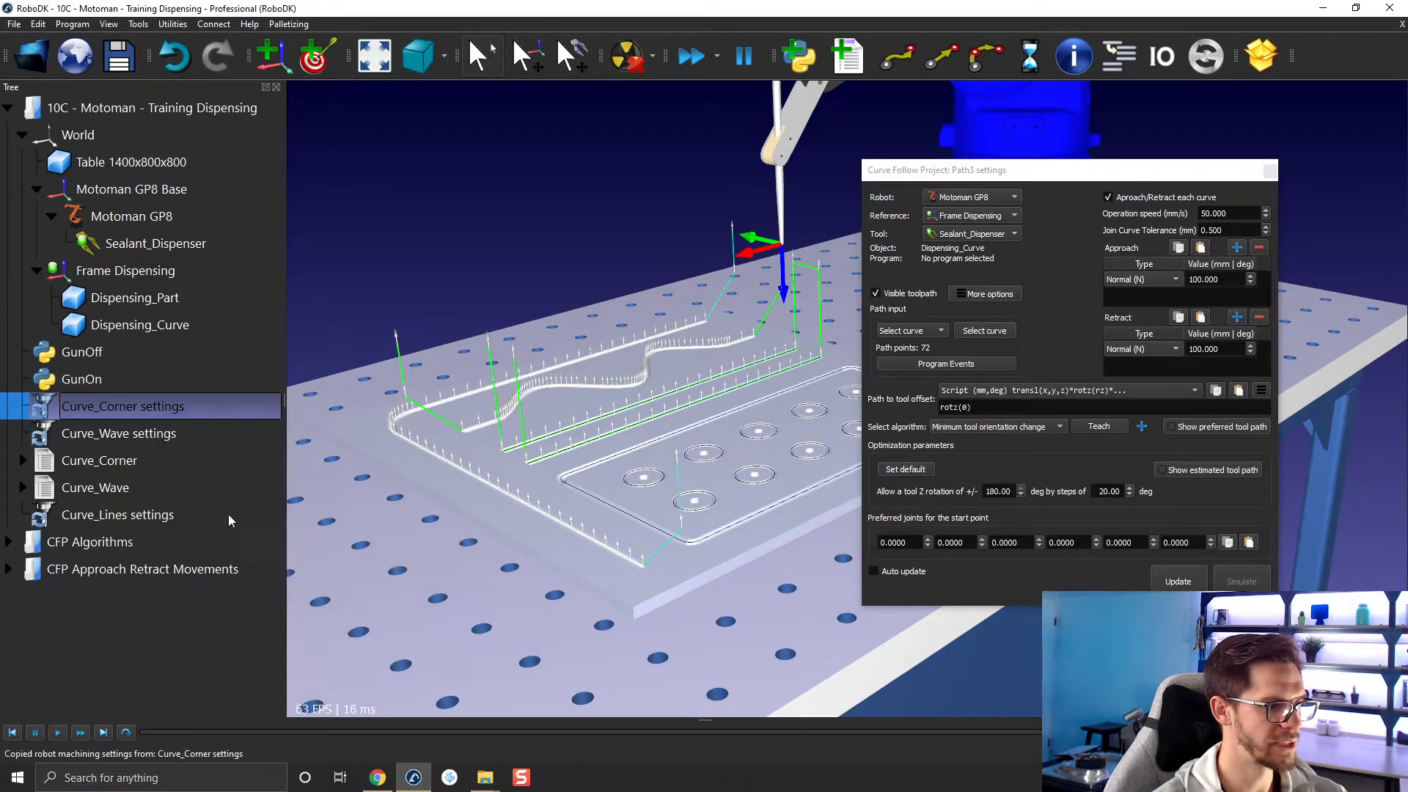
left_click(173, 513)
right_click(173, 513)
mouse_move(279, 655)
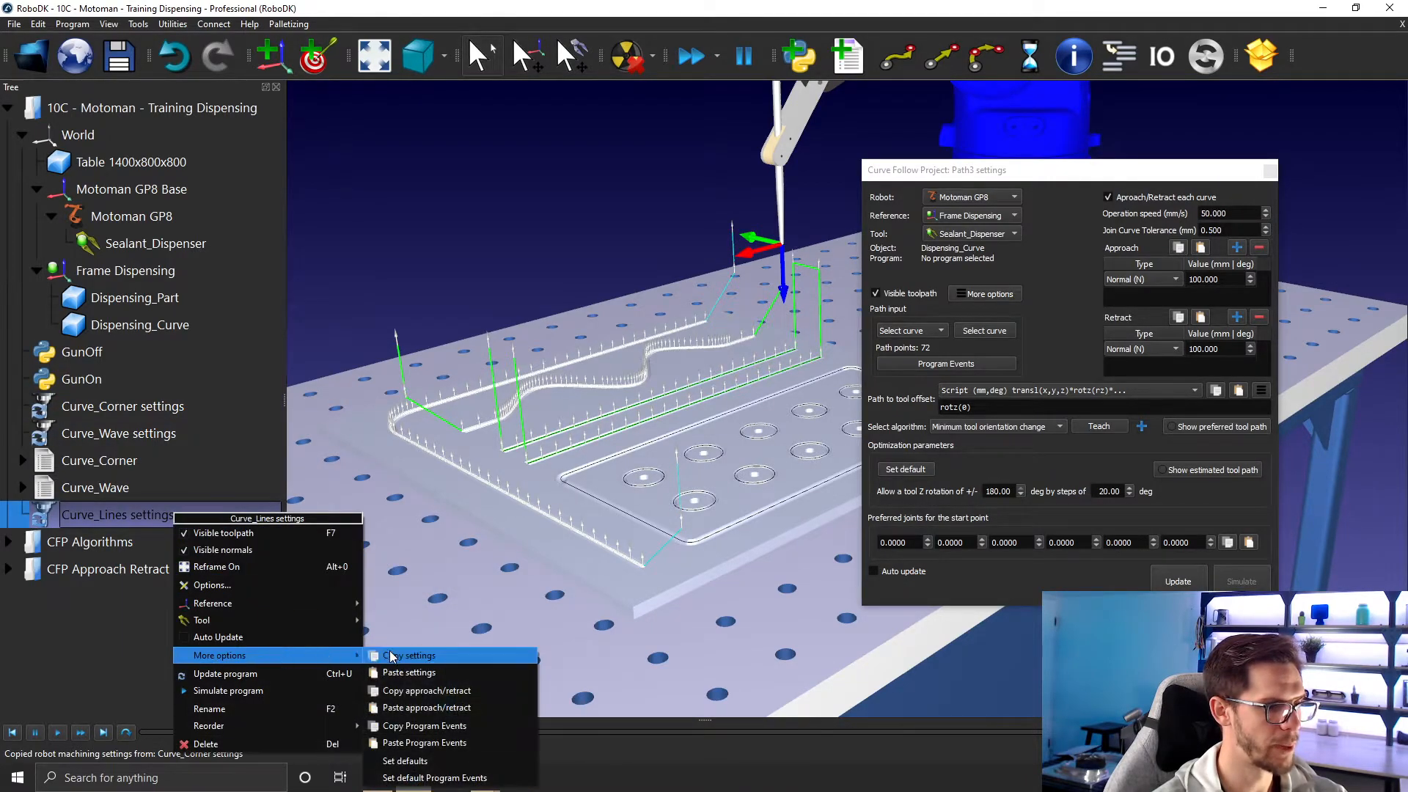
left_click(411, 672)
View the paste options shared by the Curve_Wave and Curve_Lines projects when both are selected, and close the project settings window.
left_click(166, 448, "ctrl")
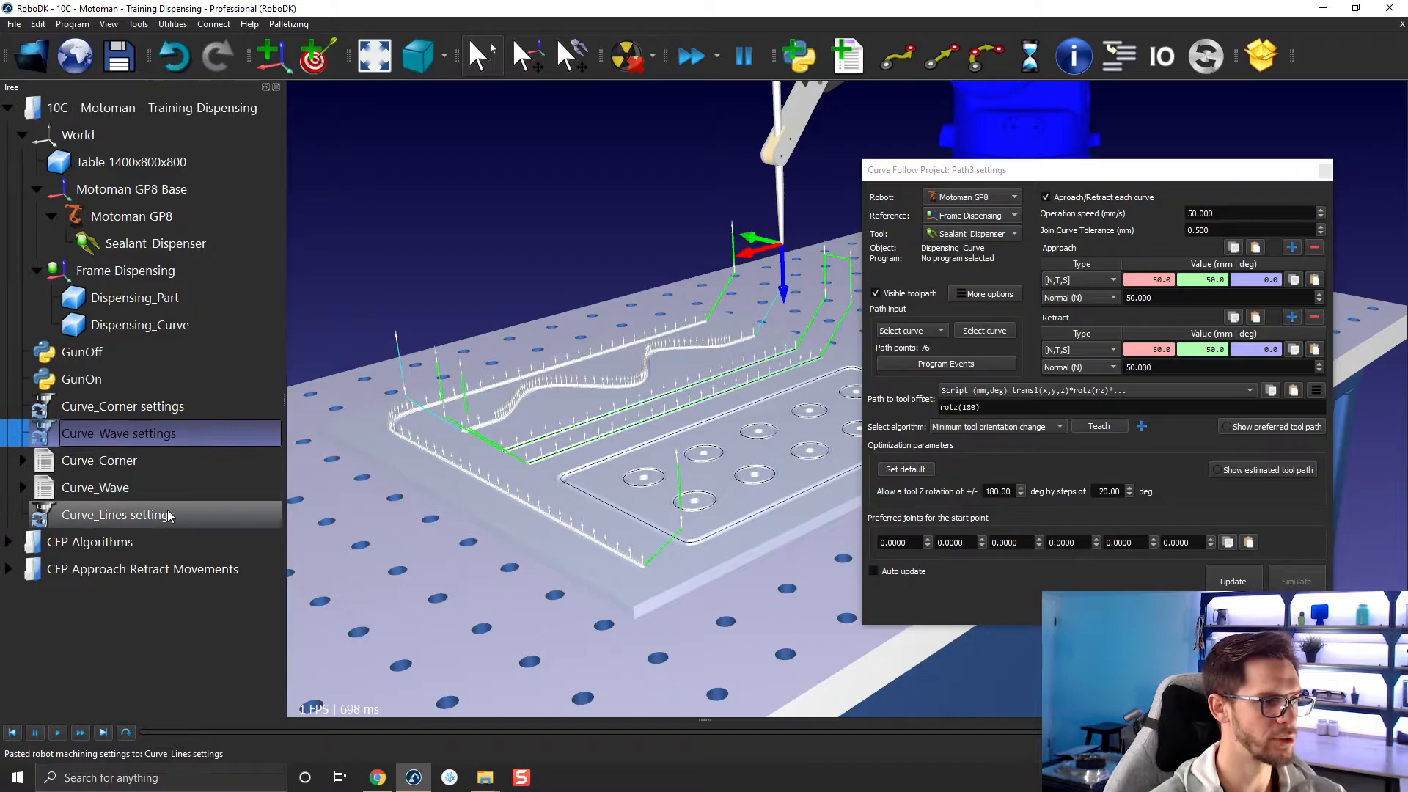
right_click(168, 509)
mouse_move(258, 614)
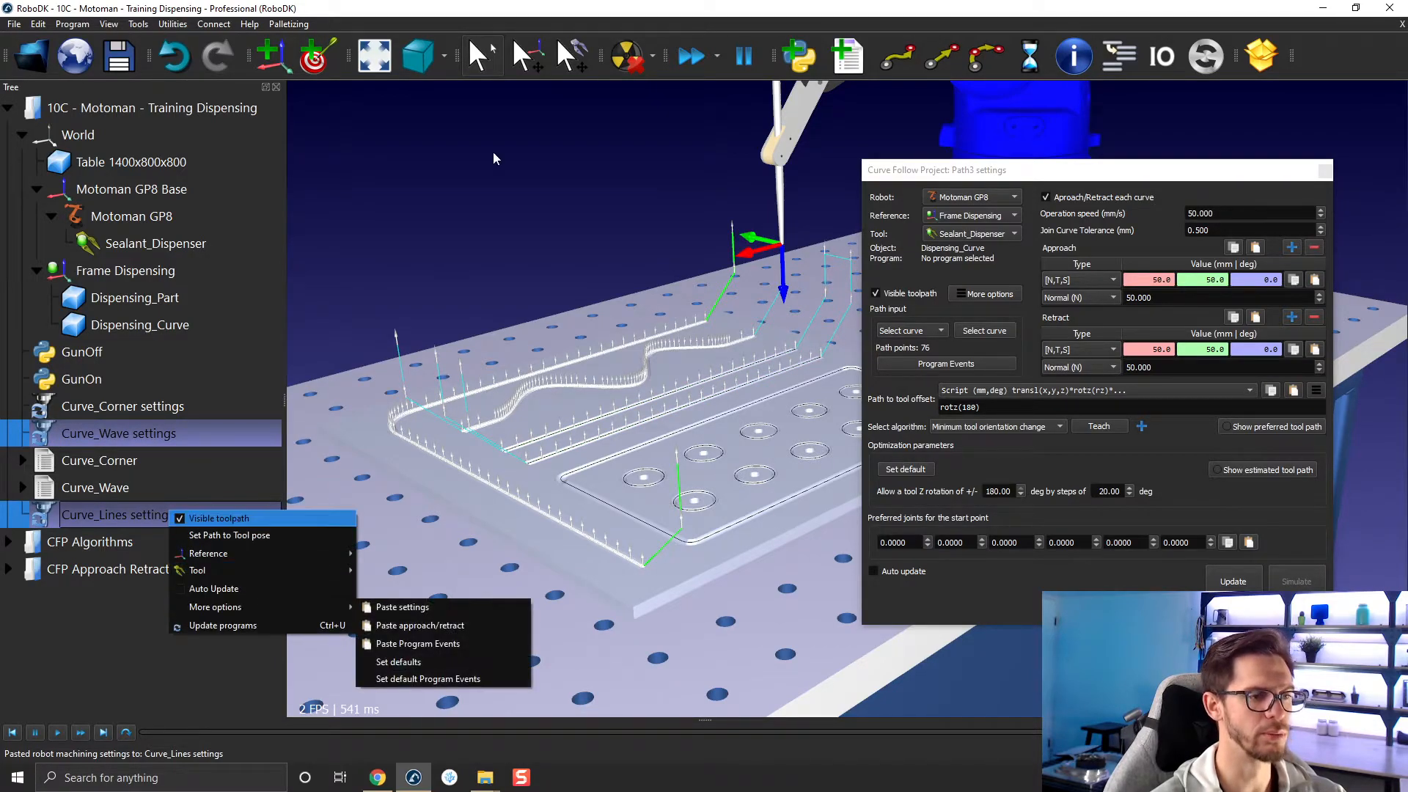
left_click(400, 625)
left_click(1325, 173)
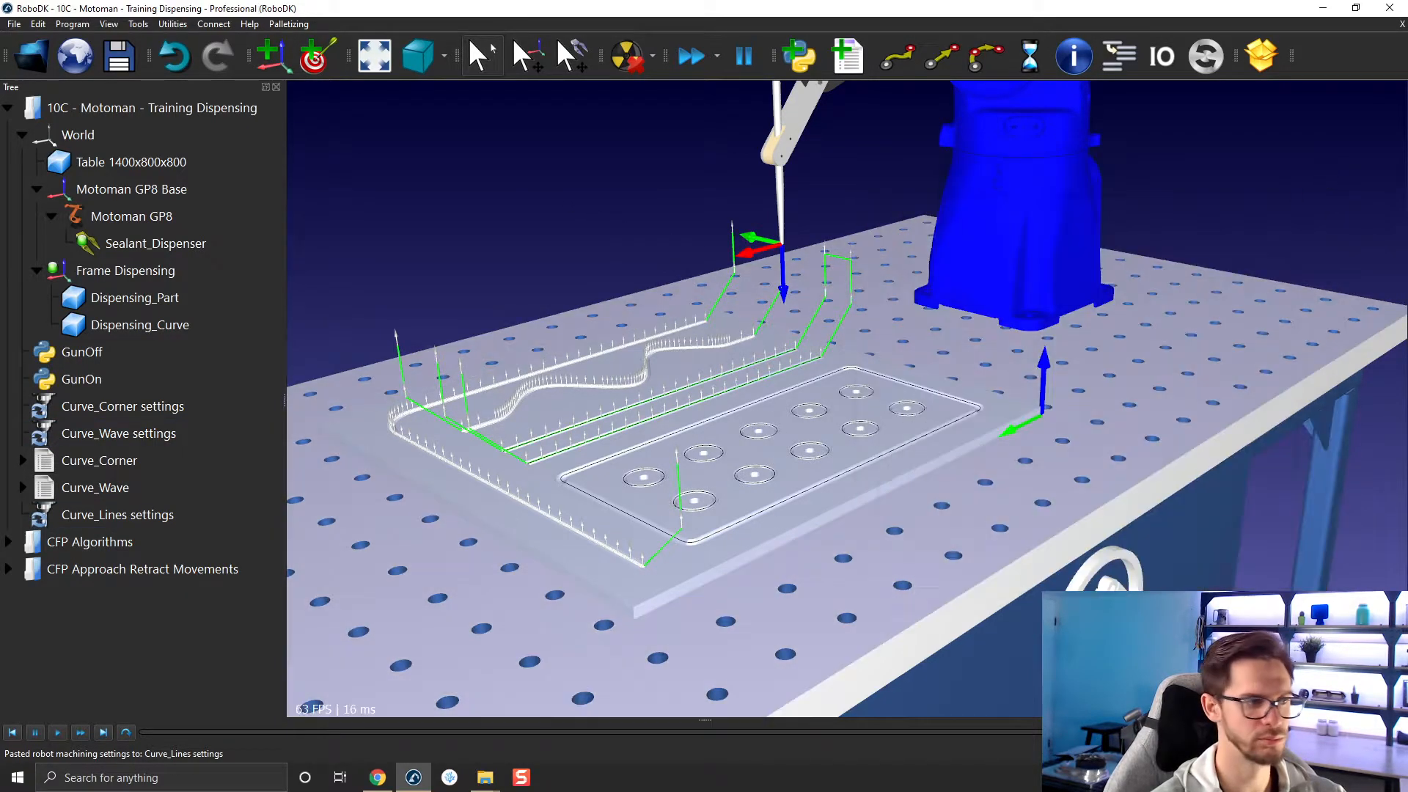
Examine the Curve_Lines project's approach and retract settings together with the ends of the two straight lines.
left_click_drag(637, 414, 584, 437)
mouse_move(584, 437)
right_mouse_down()
mouse_move(586, 412)
mouse_move(645, 442)
right_mouse_up()
scroll(471, 483, "up", 4)
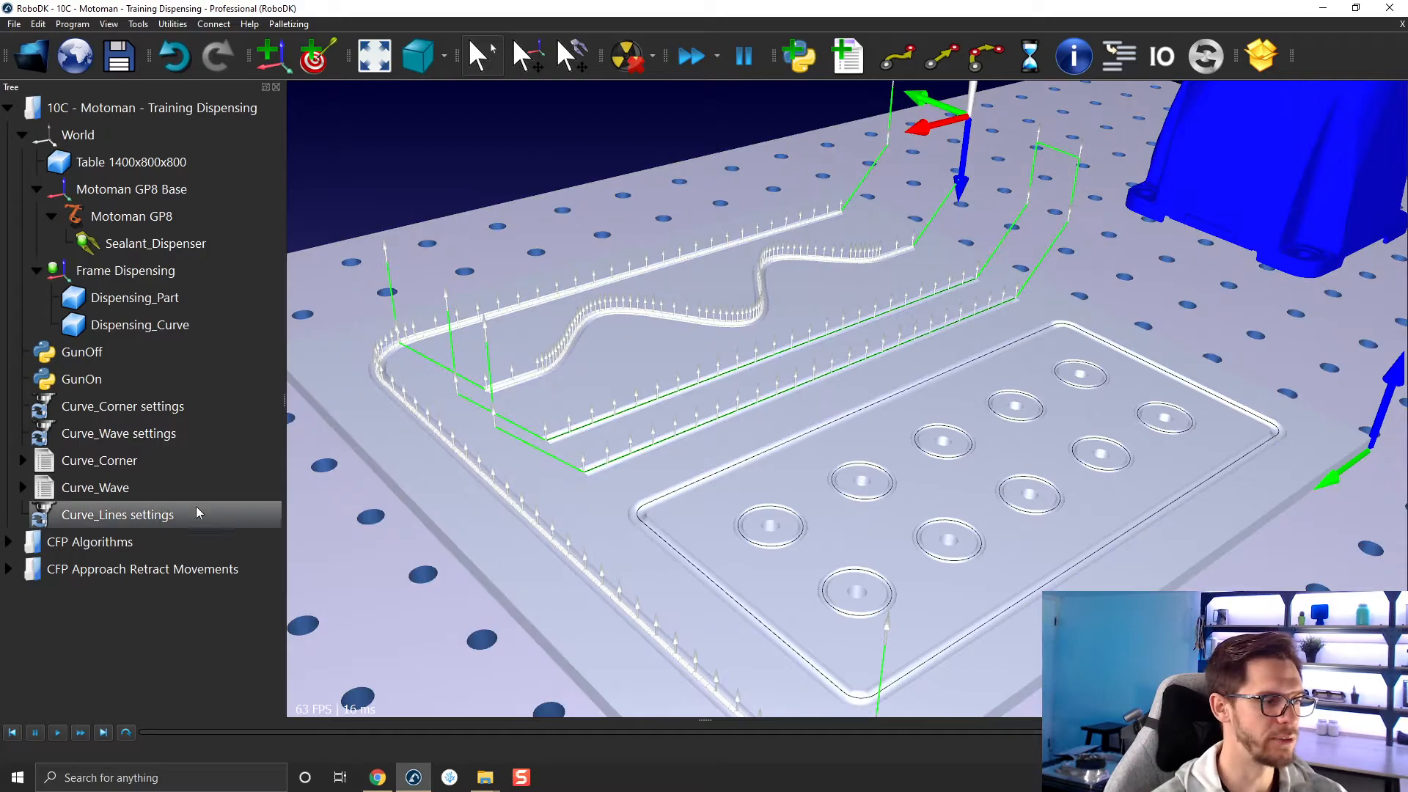
double_click(196, 513)
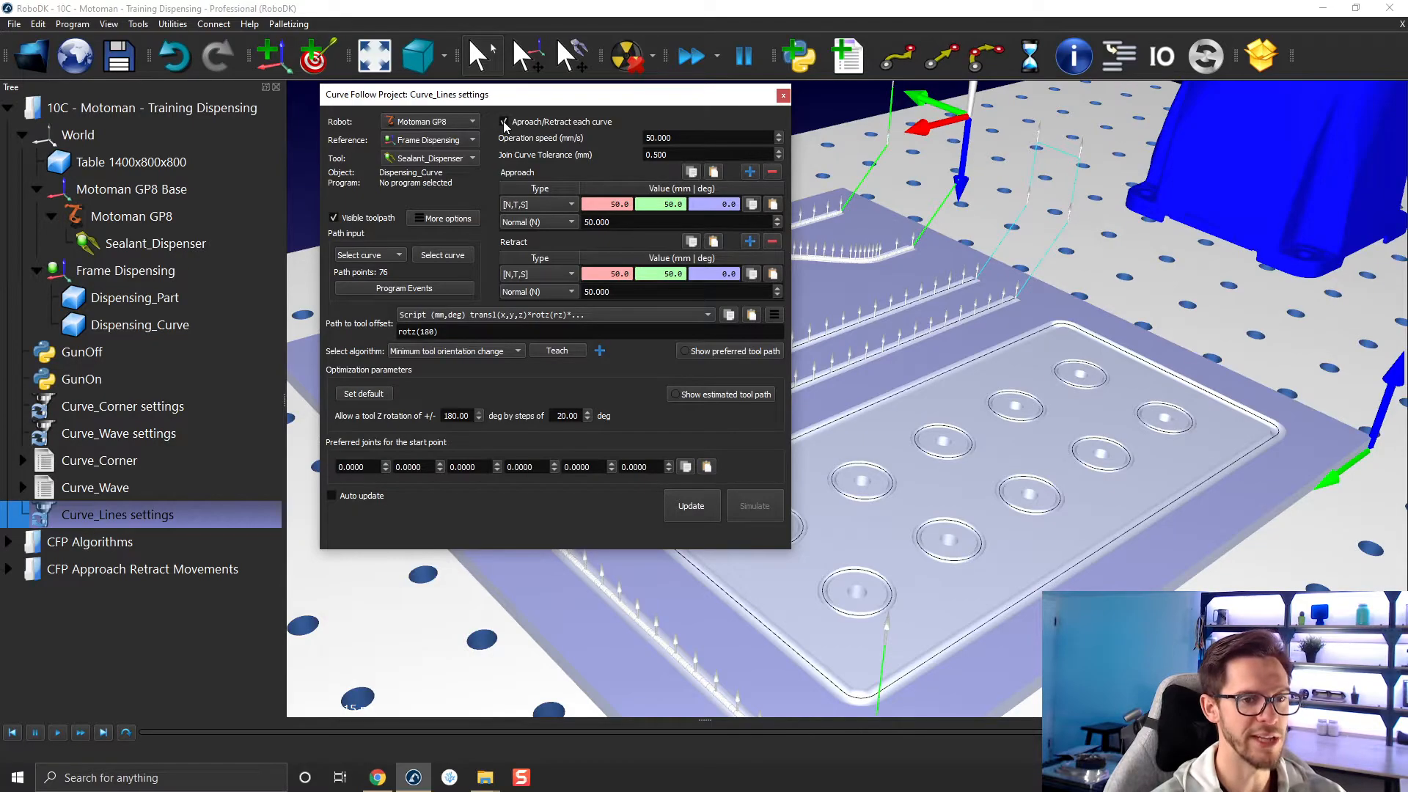
scroll(1024, 267, "up", 5)
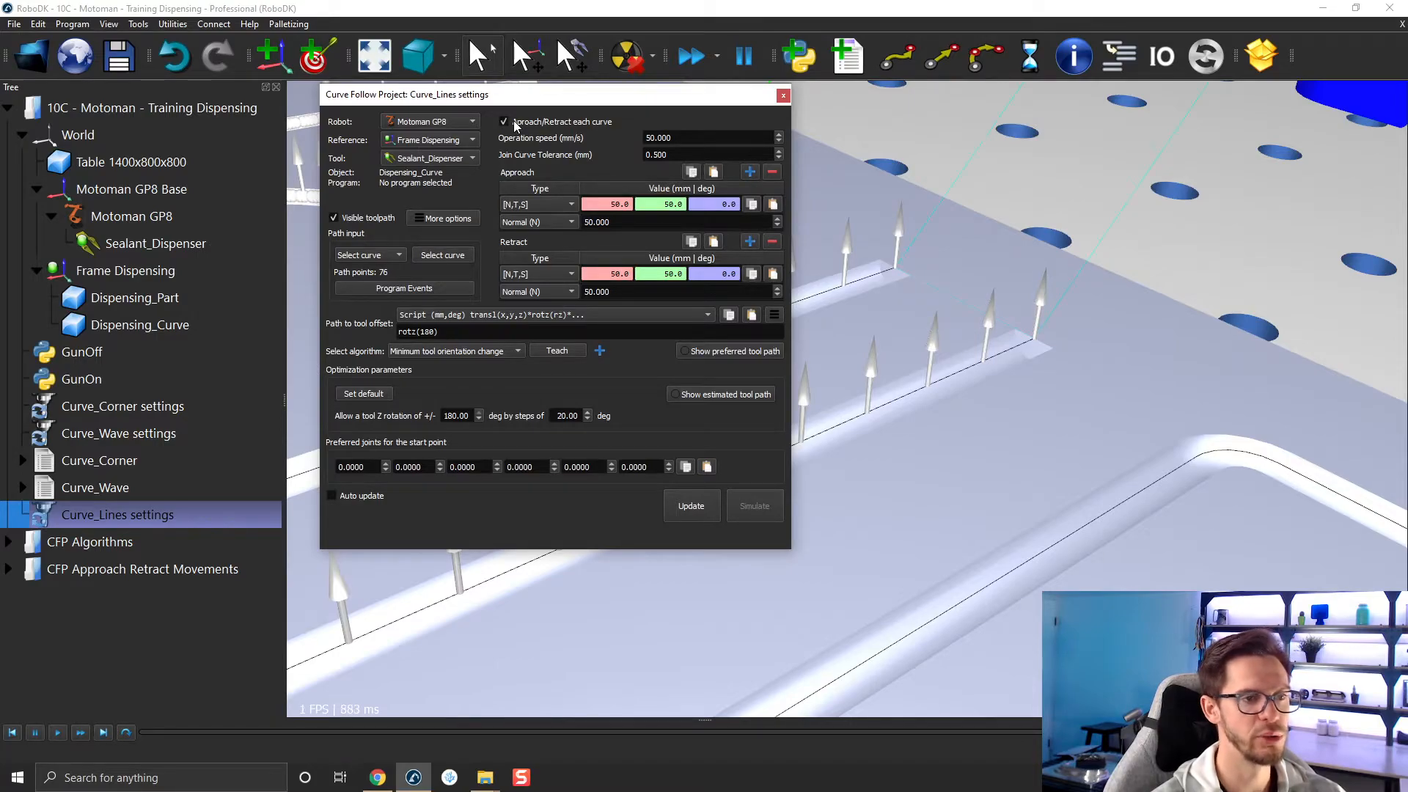
left_click(783, 95)
scroll(855, 356, "down", 10)
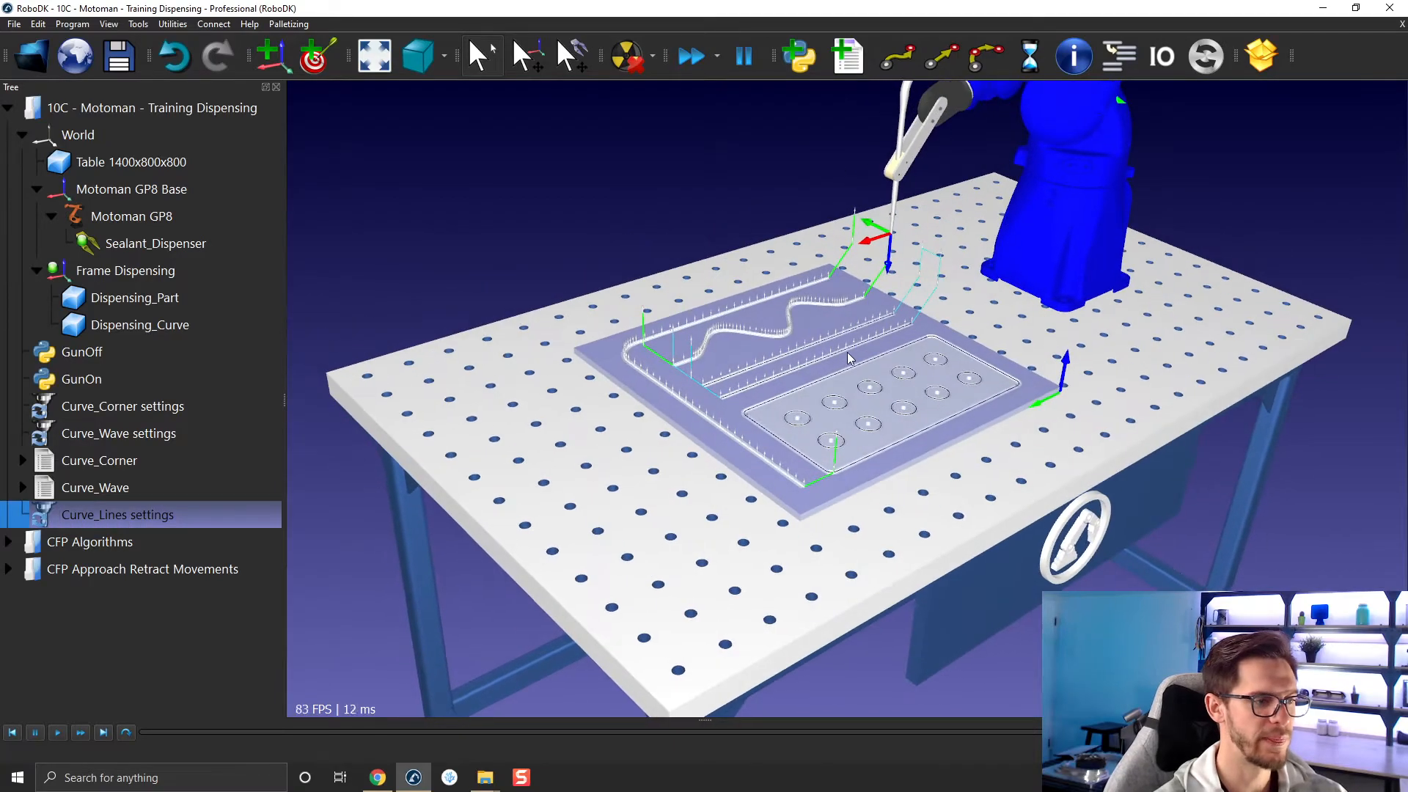
Update the Curve_Lines project to generate its program, show the program's instructions and collapse them again.
right_click(184, 514)
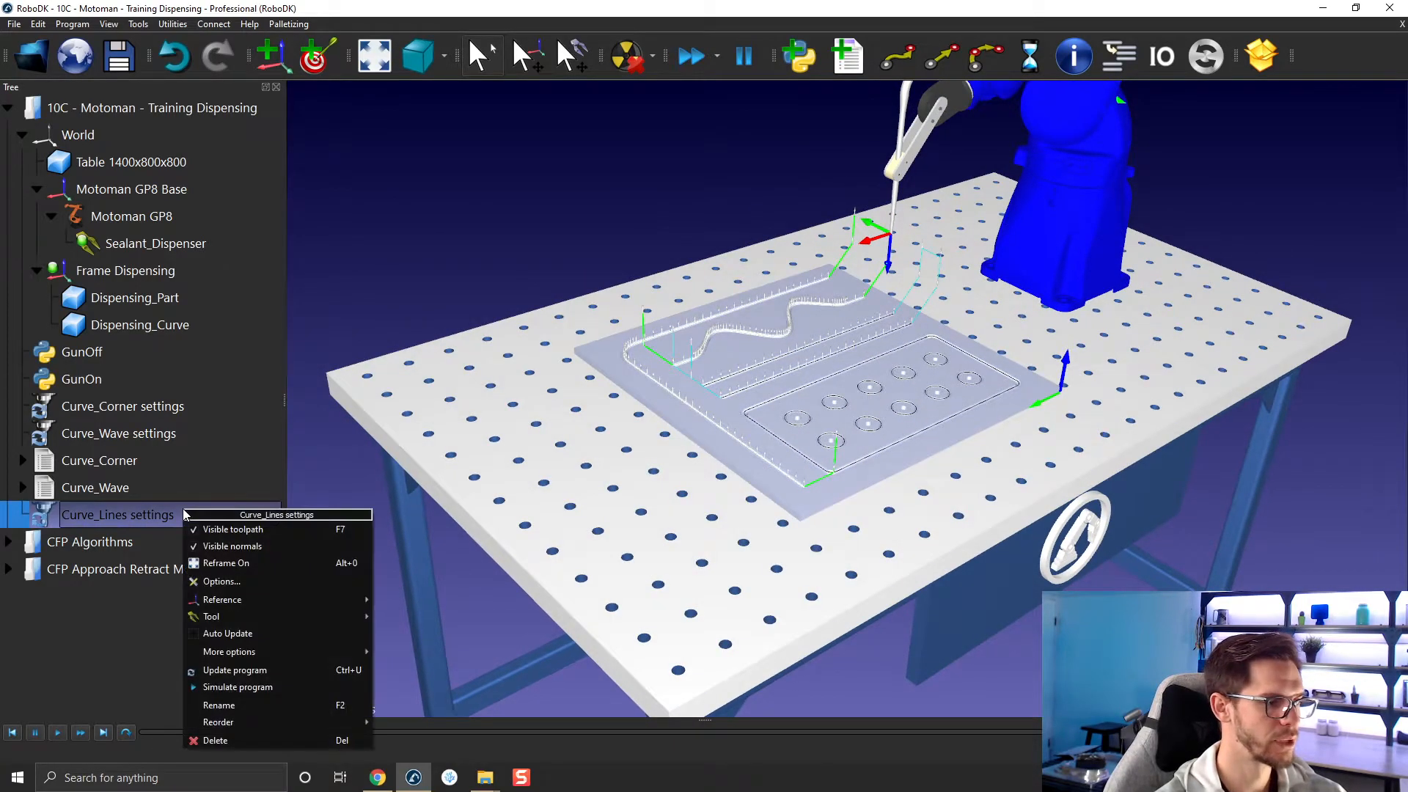
left_click(266, 670)
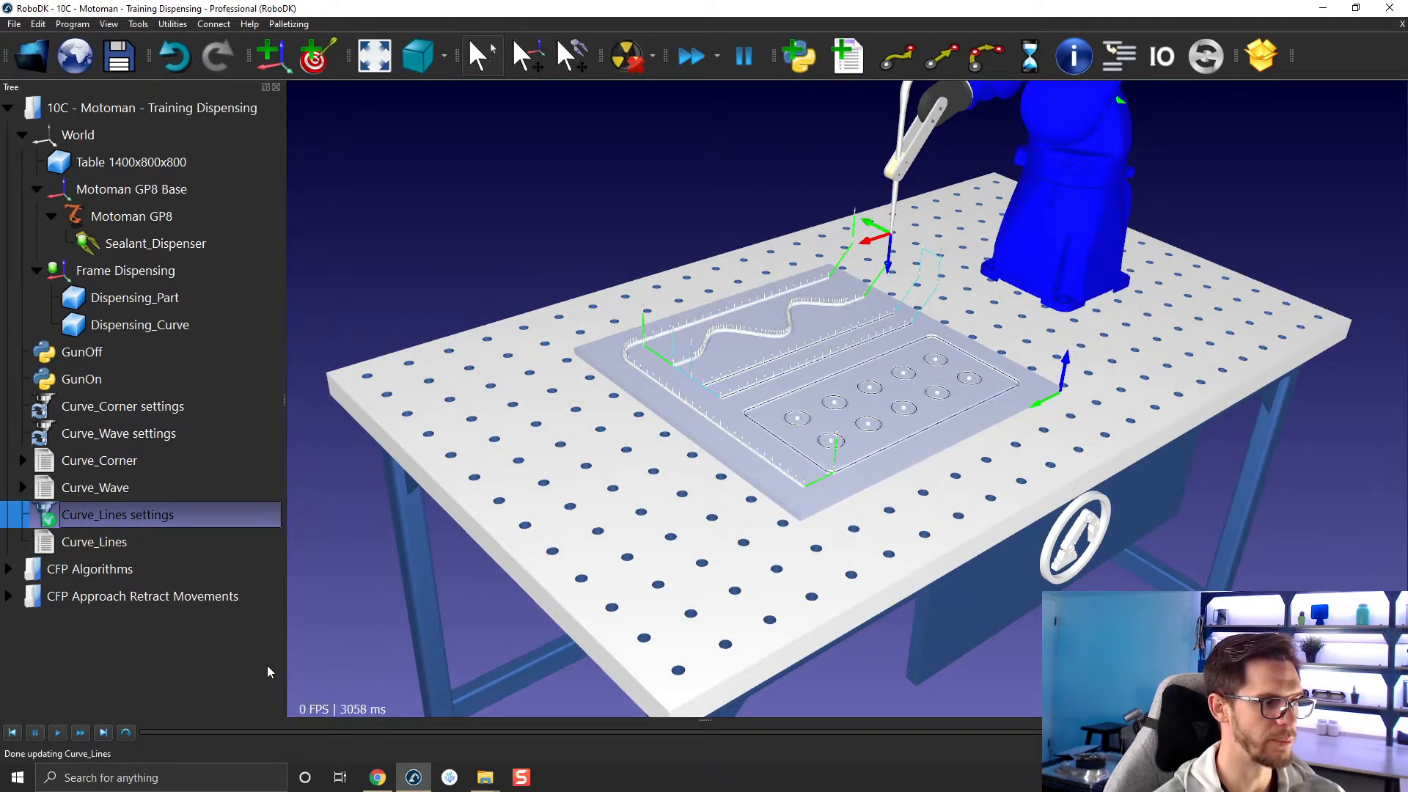
right_click(105, 546)
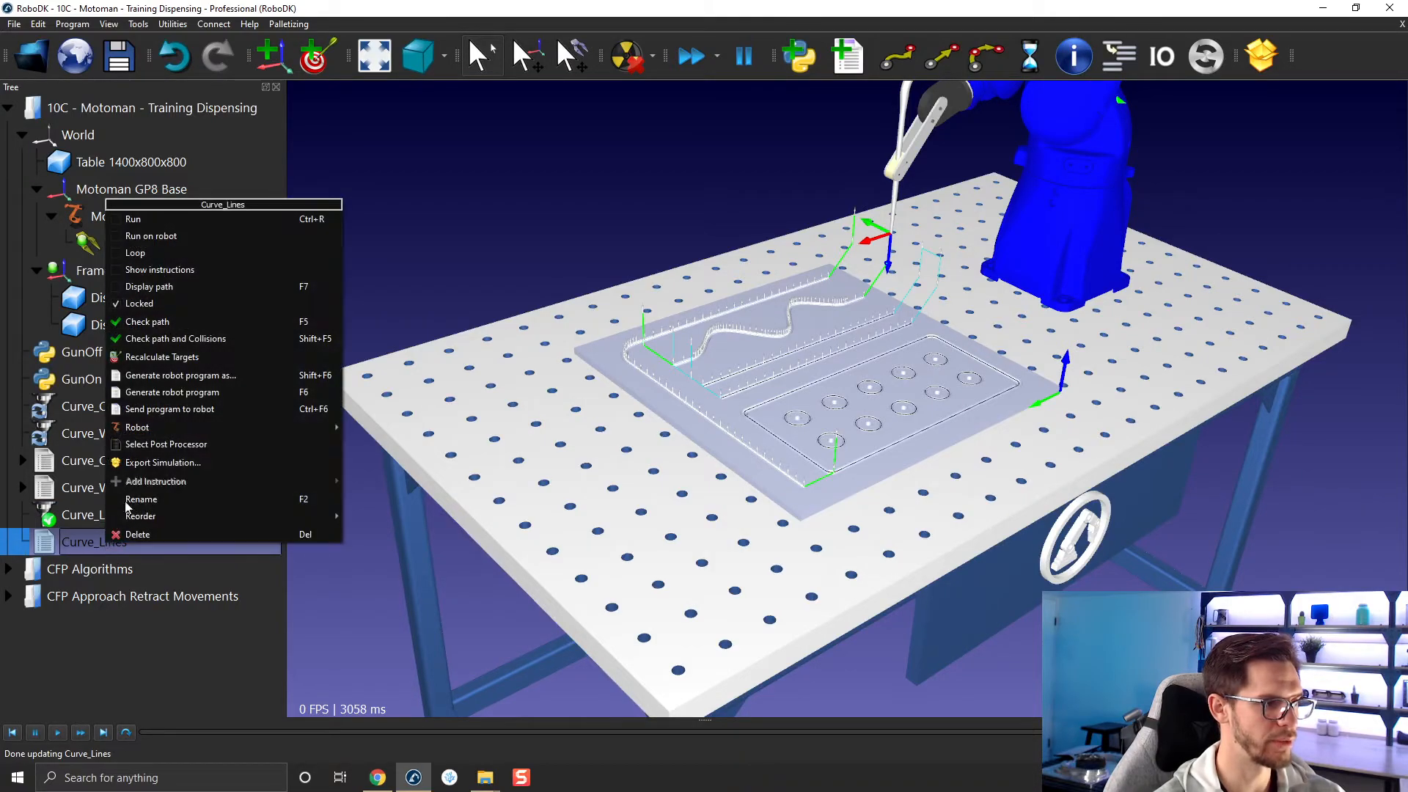
left_click(178, 272)
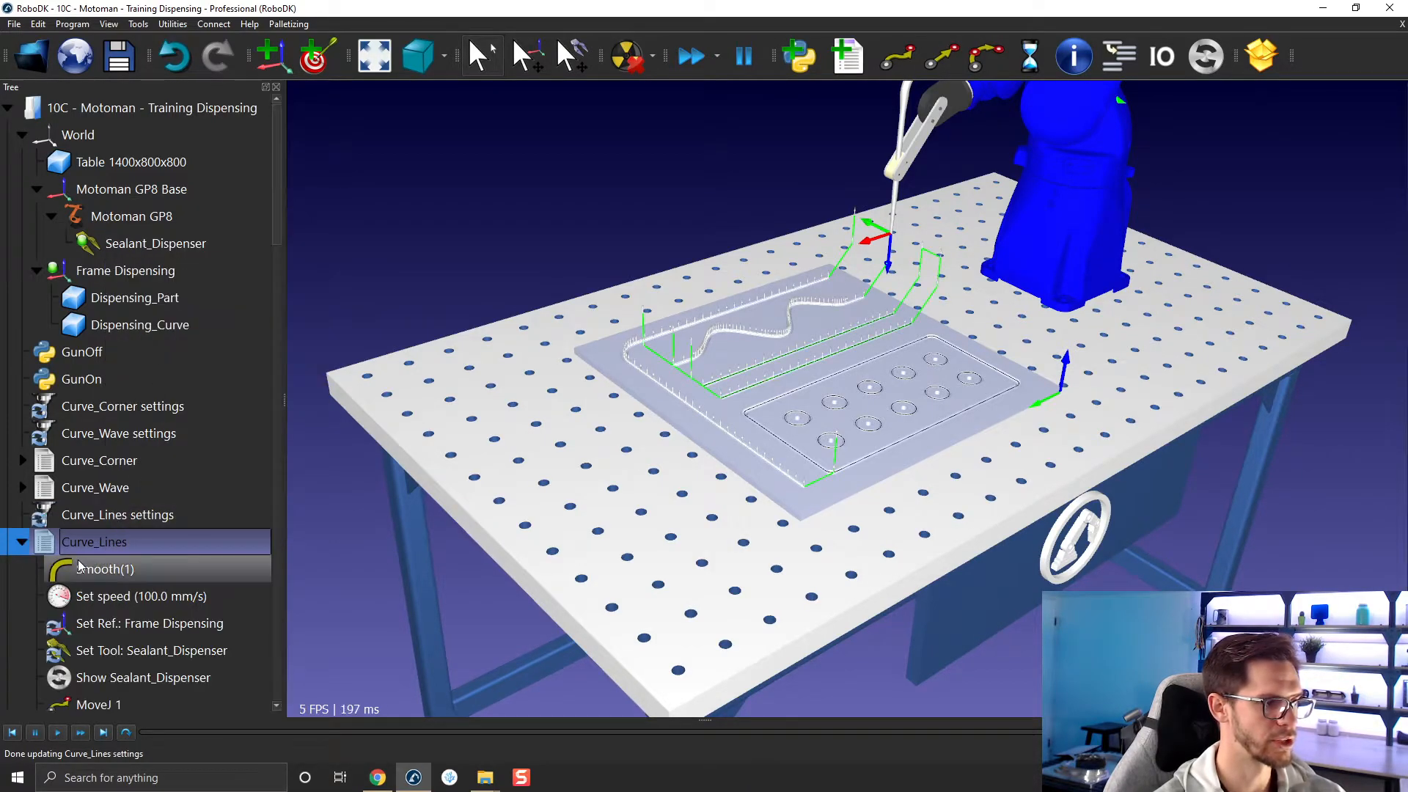
left_click(24, 542)
Run the Curve_Lines program and watch the dispenser follow both straight lines up close.
double_click(99, 541)
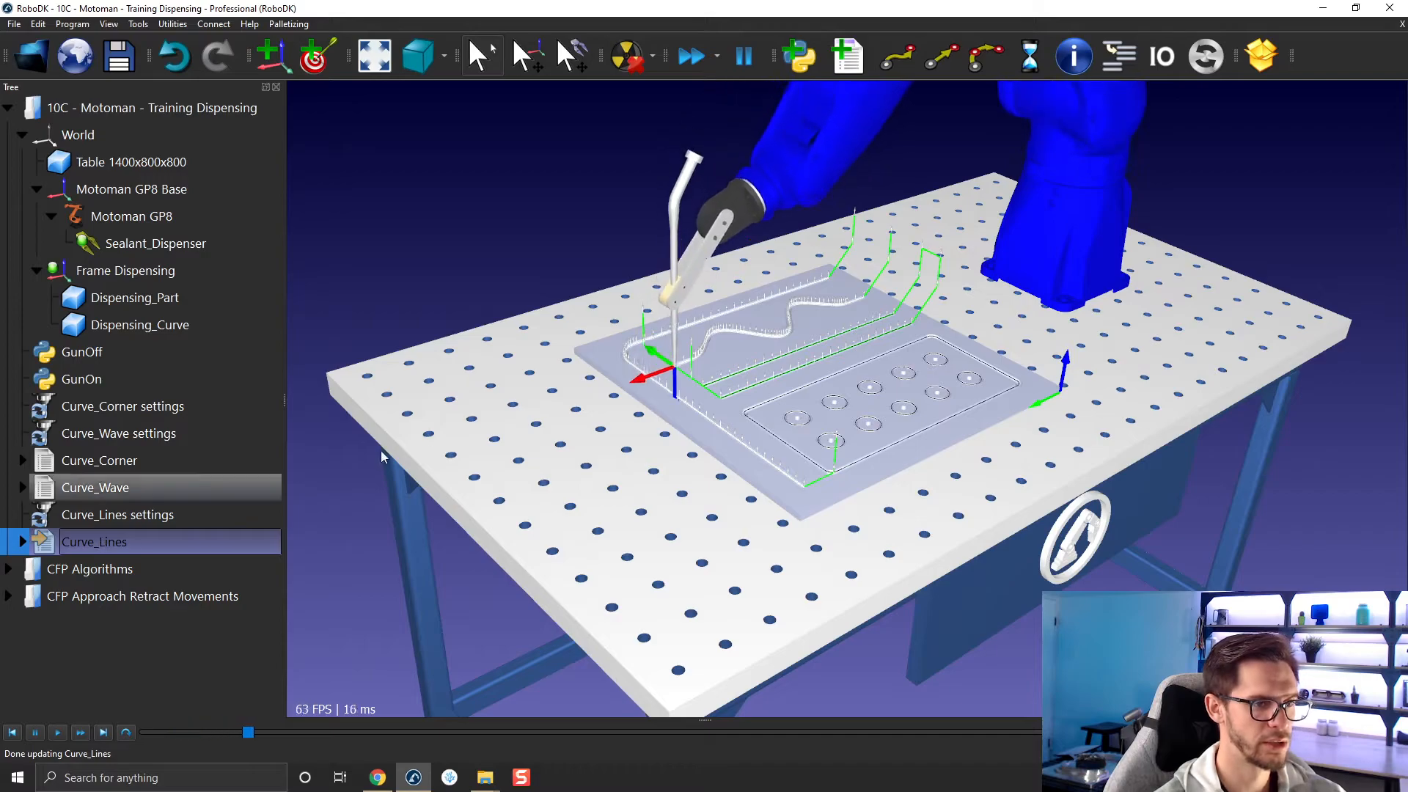
scroll(702, 396, "up", 3)
scroll(700, 396, "up", 3)
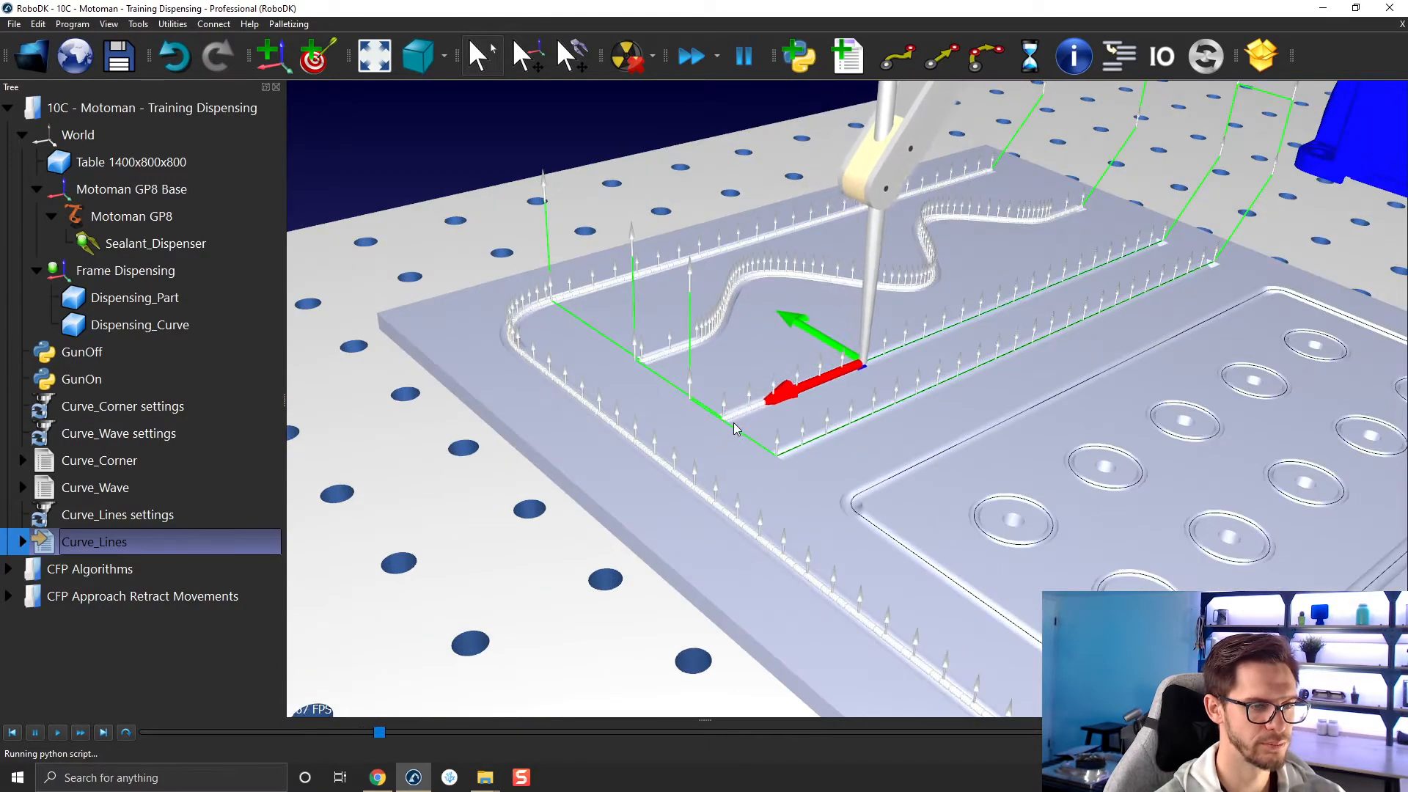
scroll(840, 390, "up", 2)
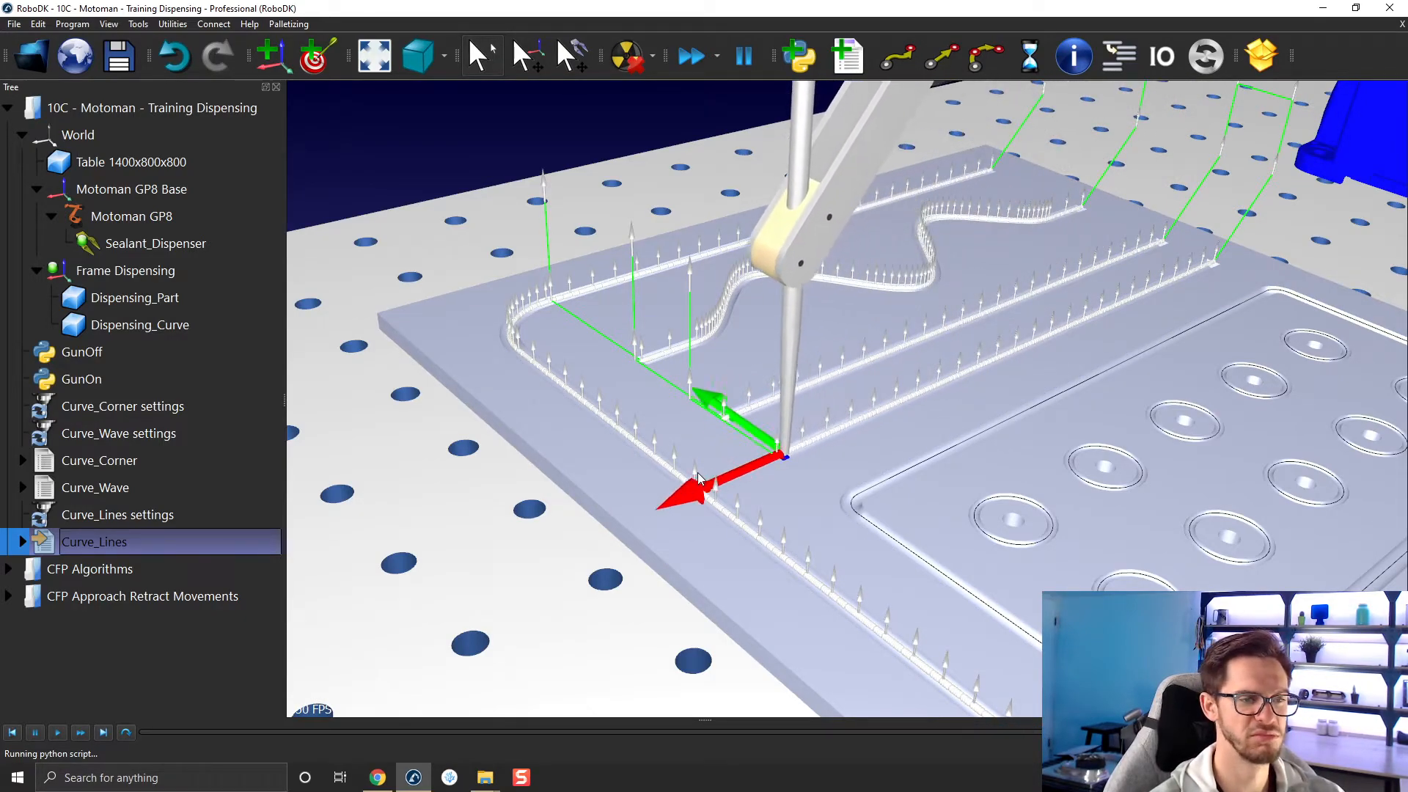
scroll(689, 368, "down", 5)
middle_click_drag(775, 347, 602, 334)
left_click(661, 126)
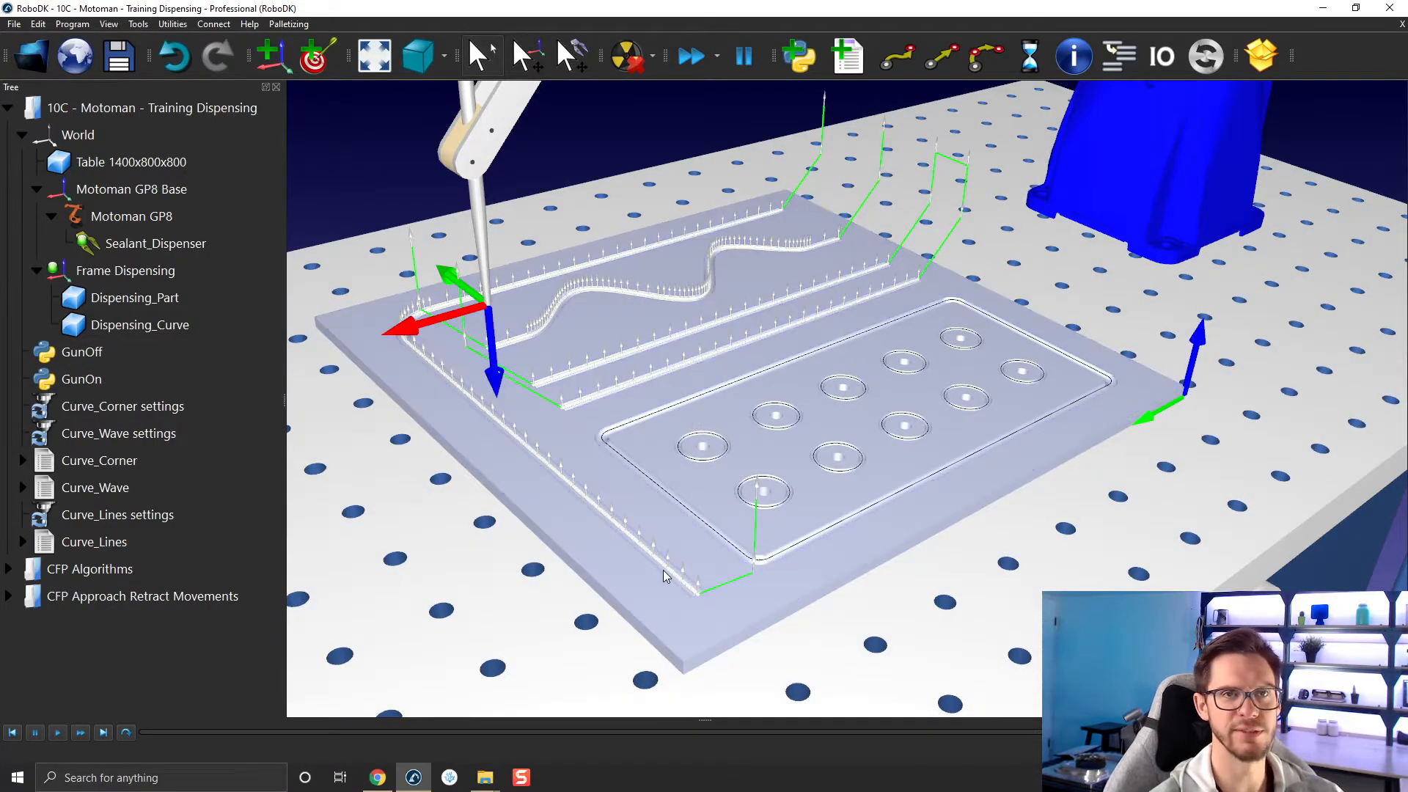
Browse the Python scripts in the library's Macros folder and close the file browser without opening anything.
left_click(32, 56)
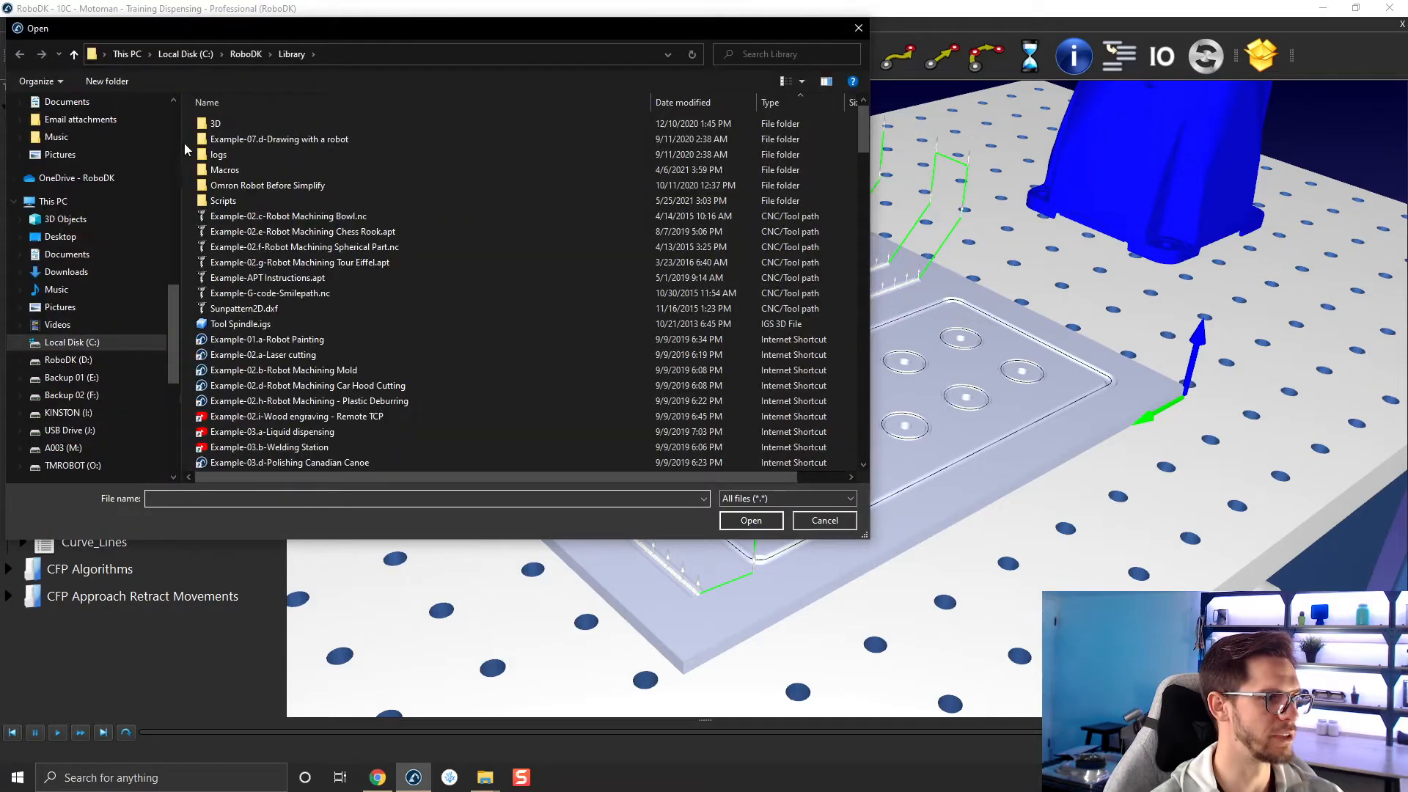
double_click(236, 171)
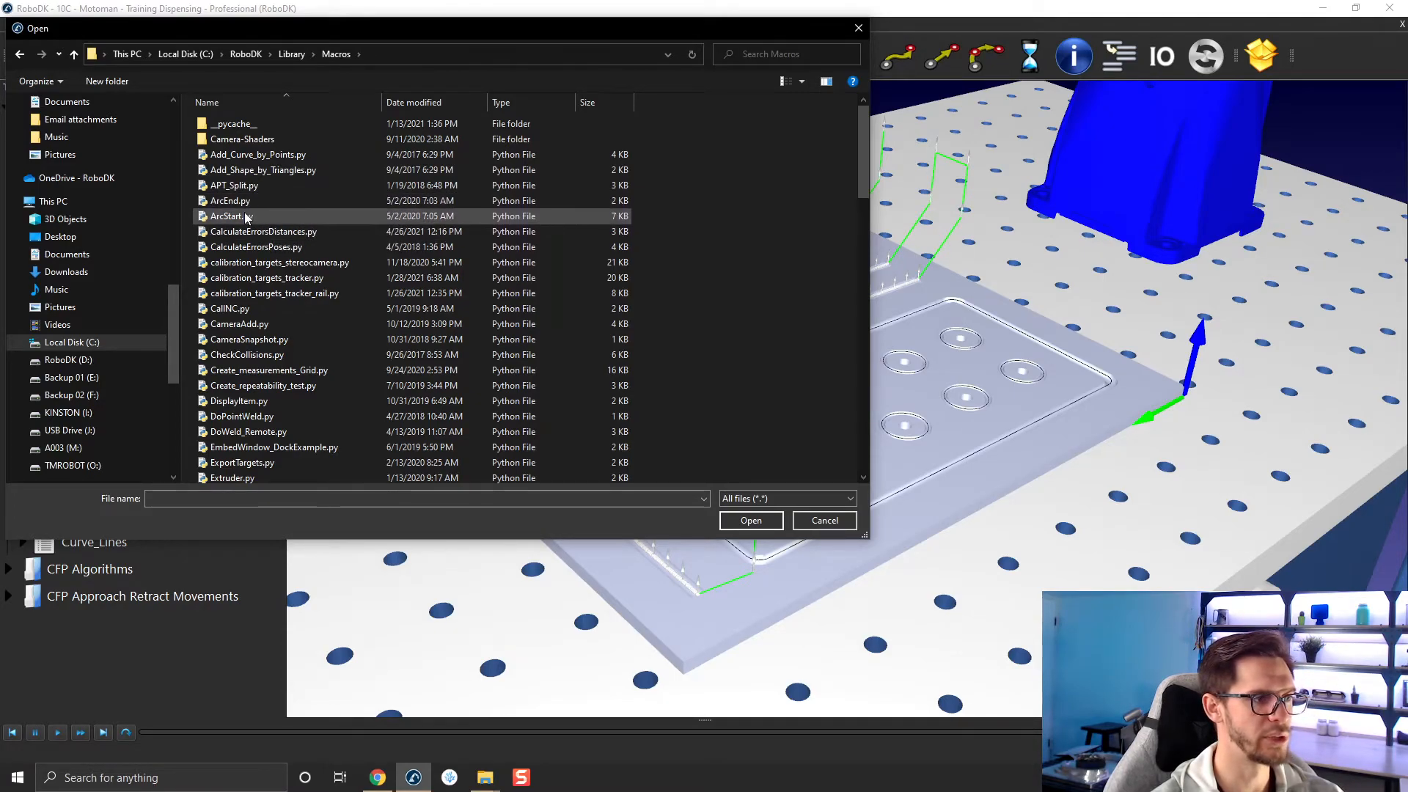
left_click_drag(383, 31, 613, 70)
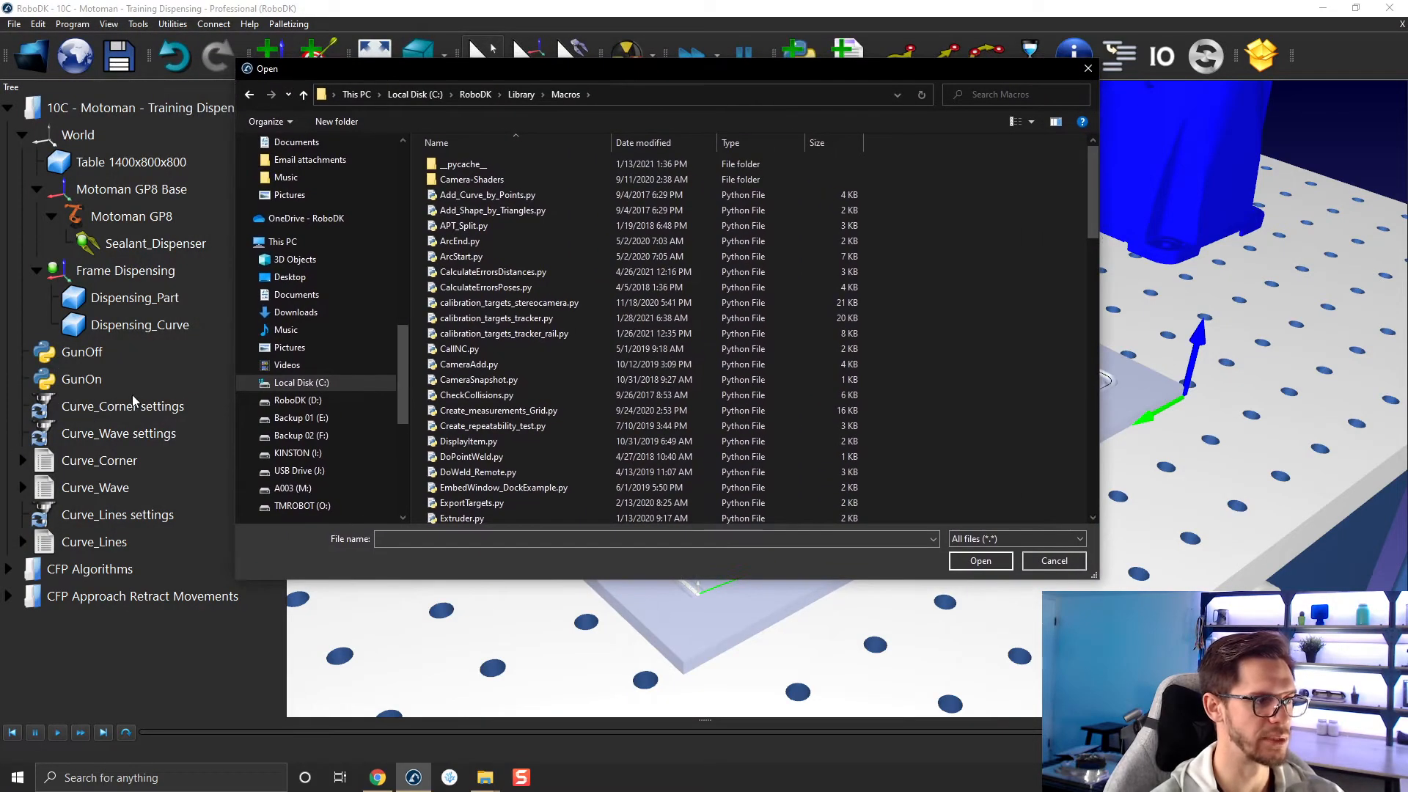
scroll(540, 287, "down", 20)
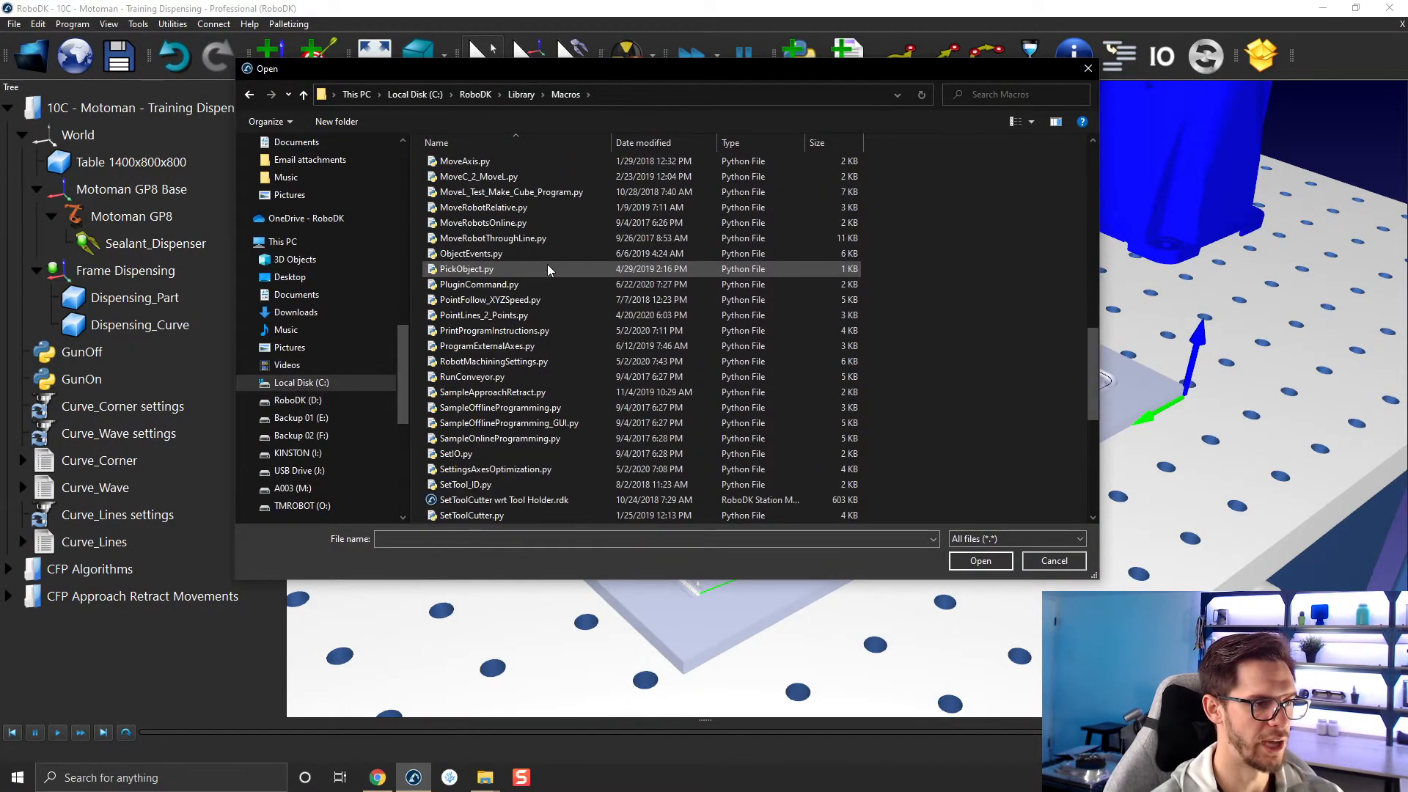
scroll(623, 292, "down", 1)
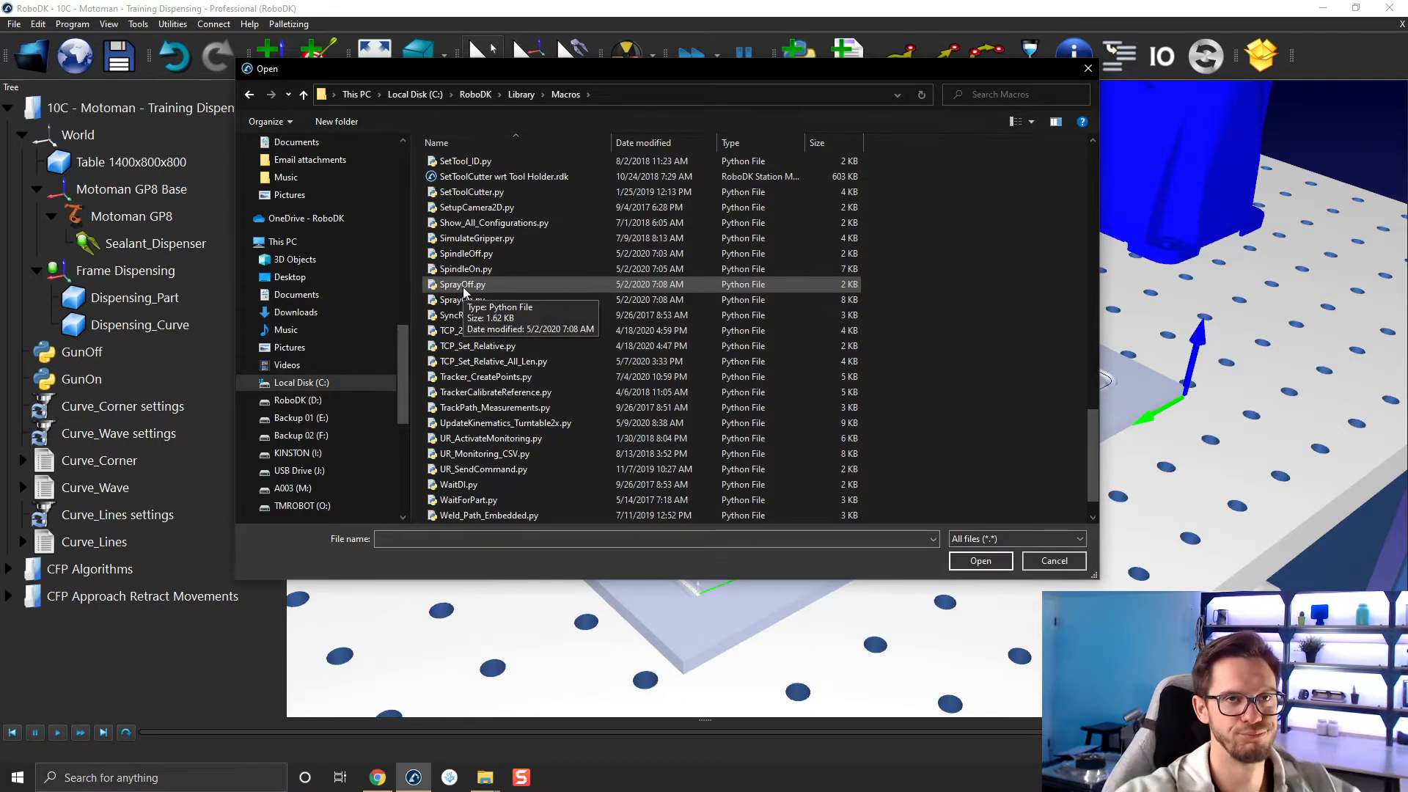
left_click(1088, 68)
Create a new curve follow project for the part's rectangle.
left_click_drag(607, 450, 702, 480)
right_click_drag(702, 479, 697, 523)
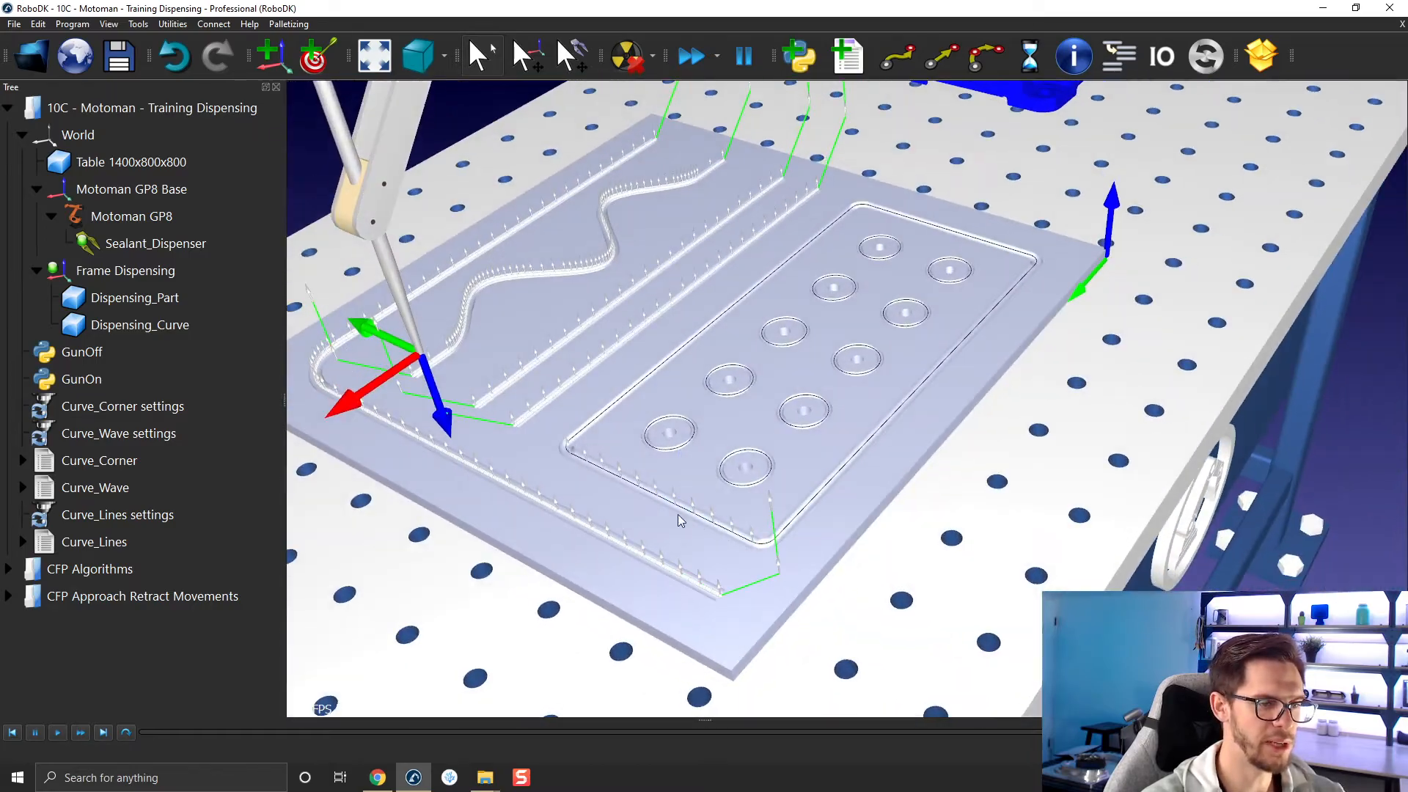
left_click(173, 24)
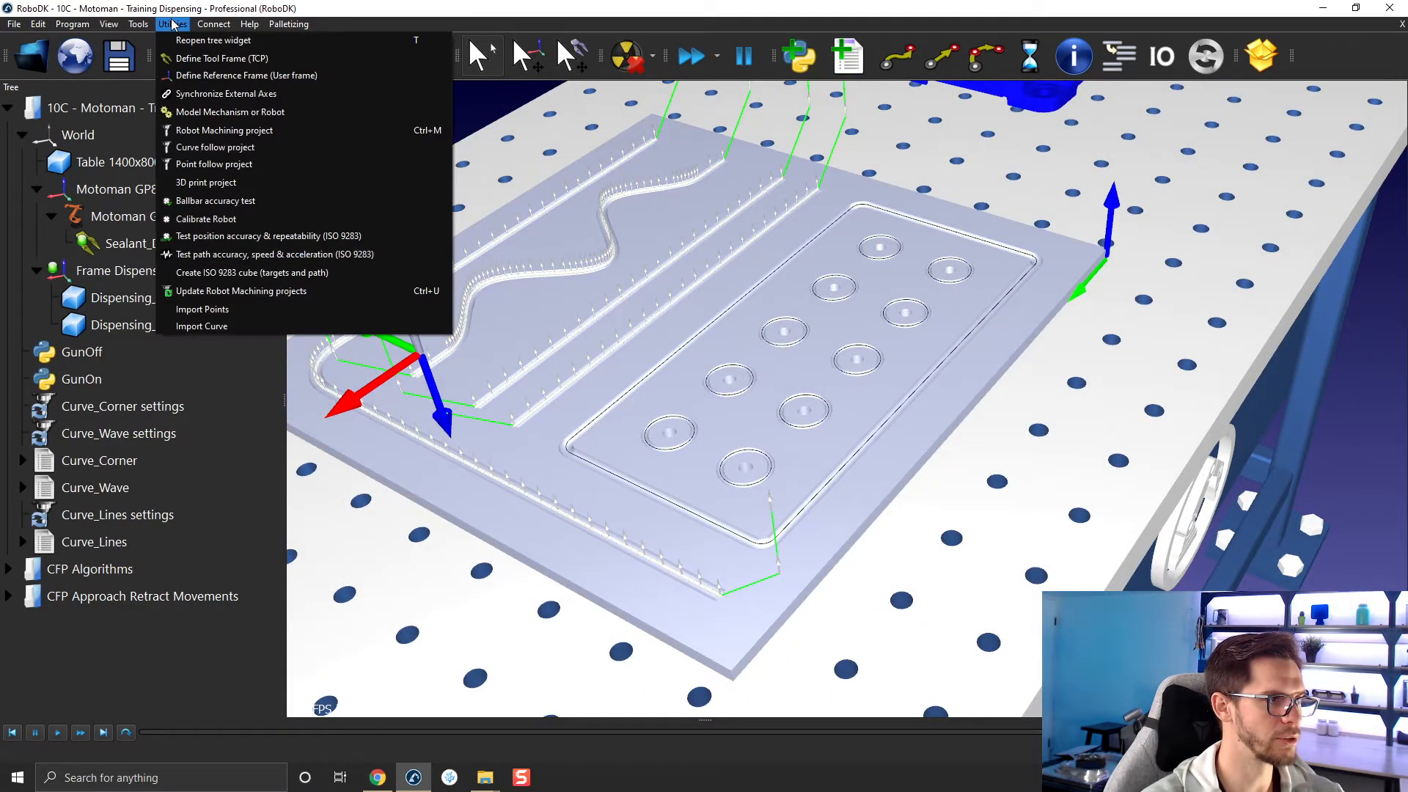
left_click(234, 154)
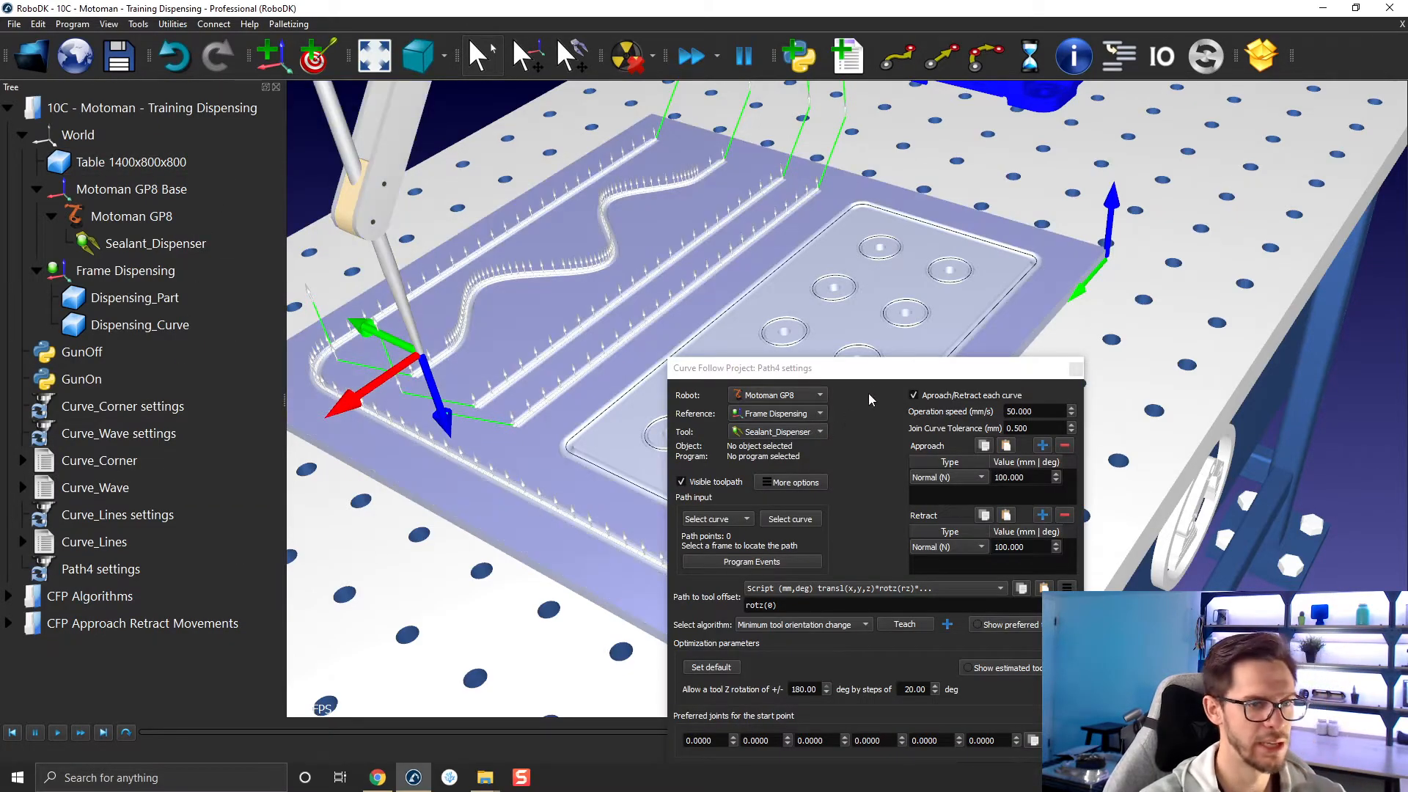
Rename the new project Curve_Rectangle settings and move its settings window clear of the part's rectangular groove.
left_click(99, 573)
key("F2")
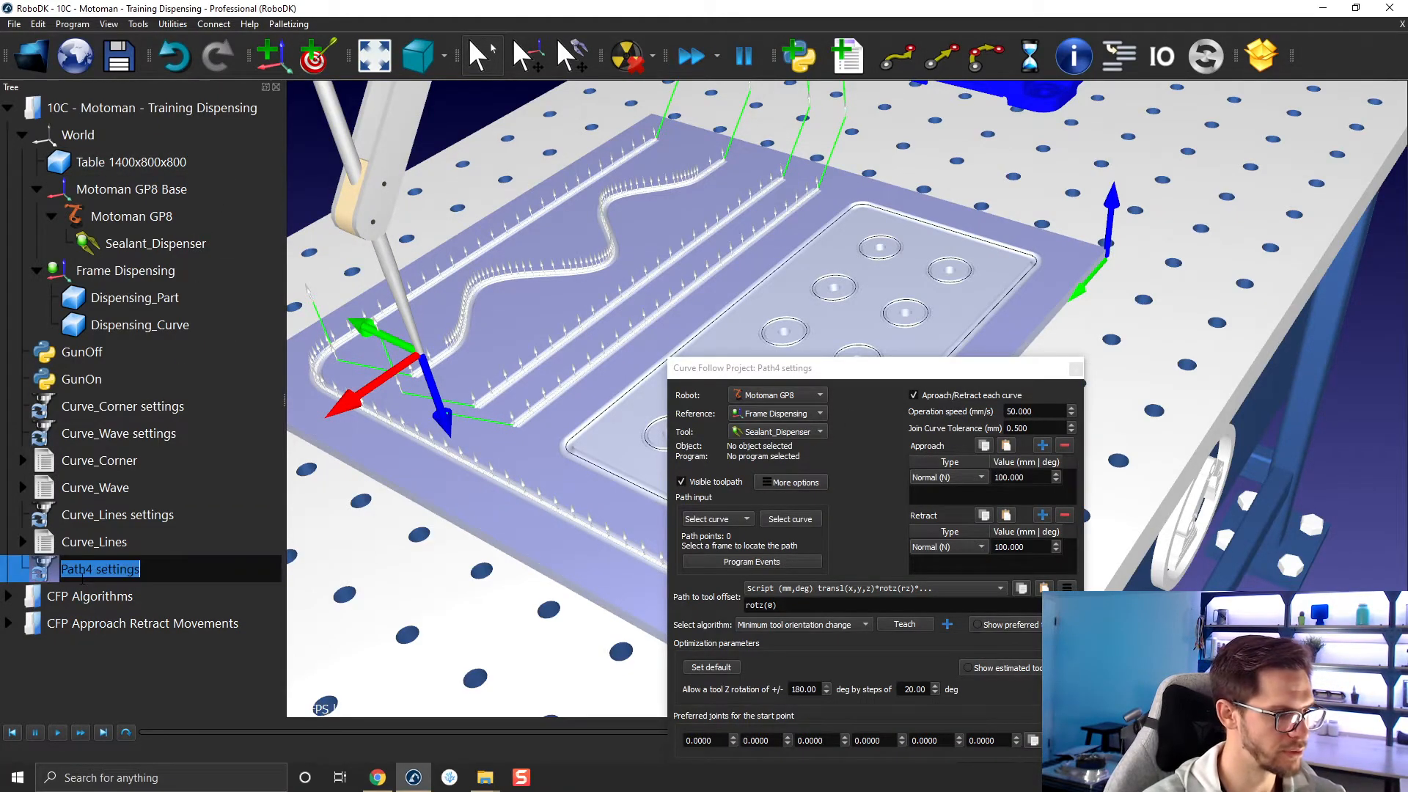
left_click(88, 569)
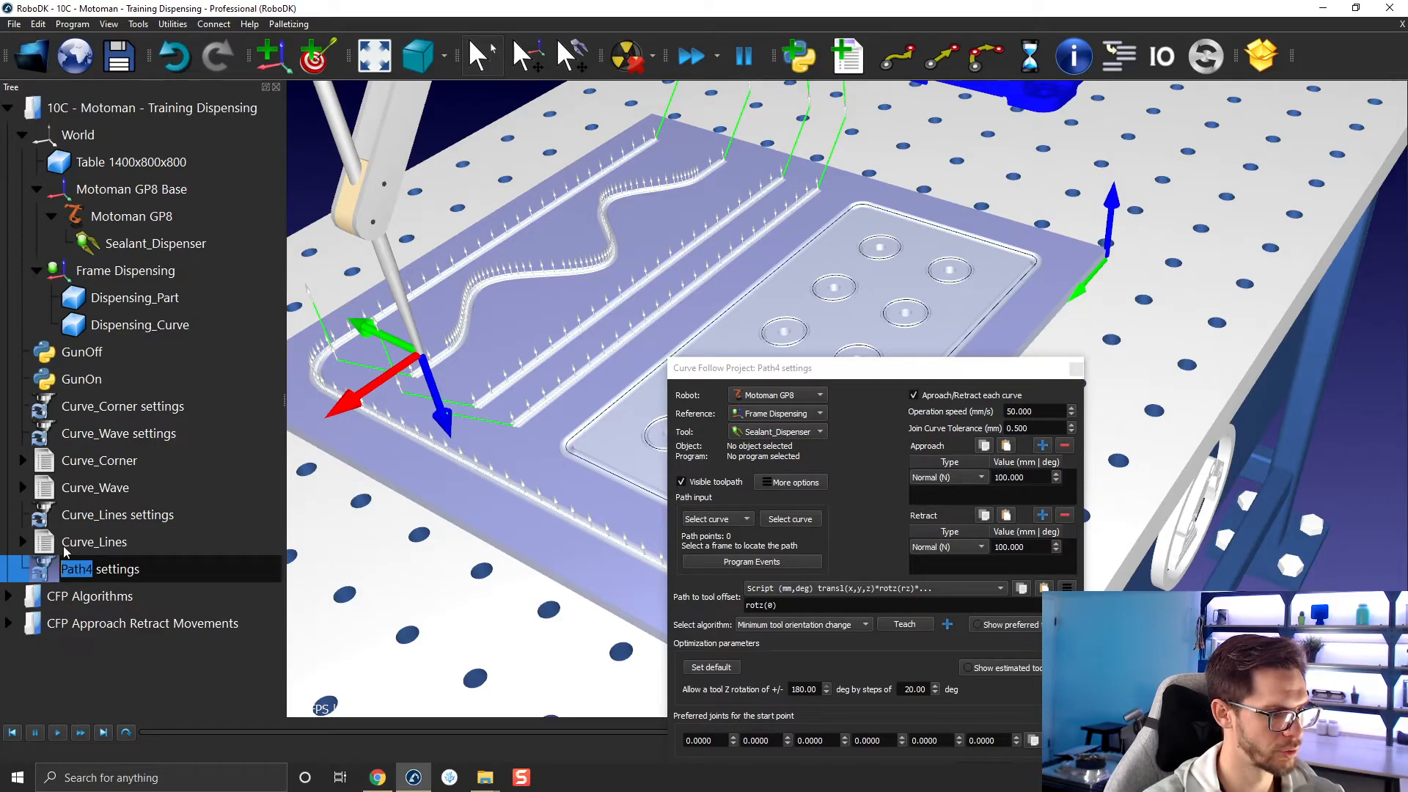
type("Curve_R")
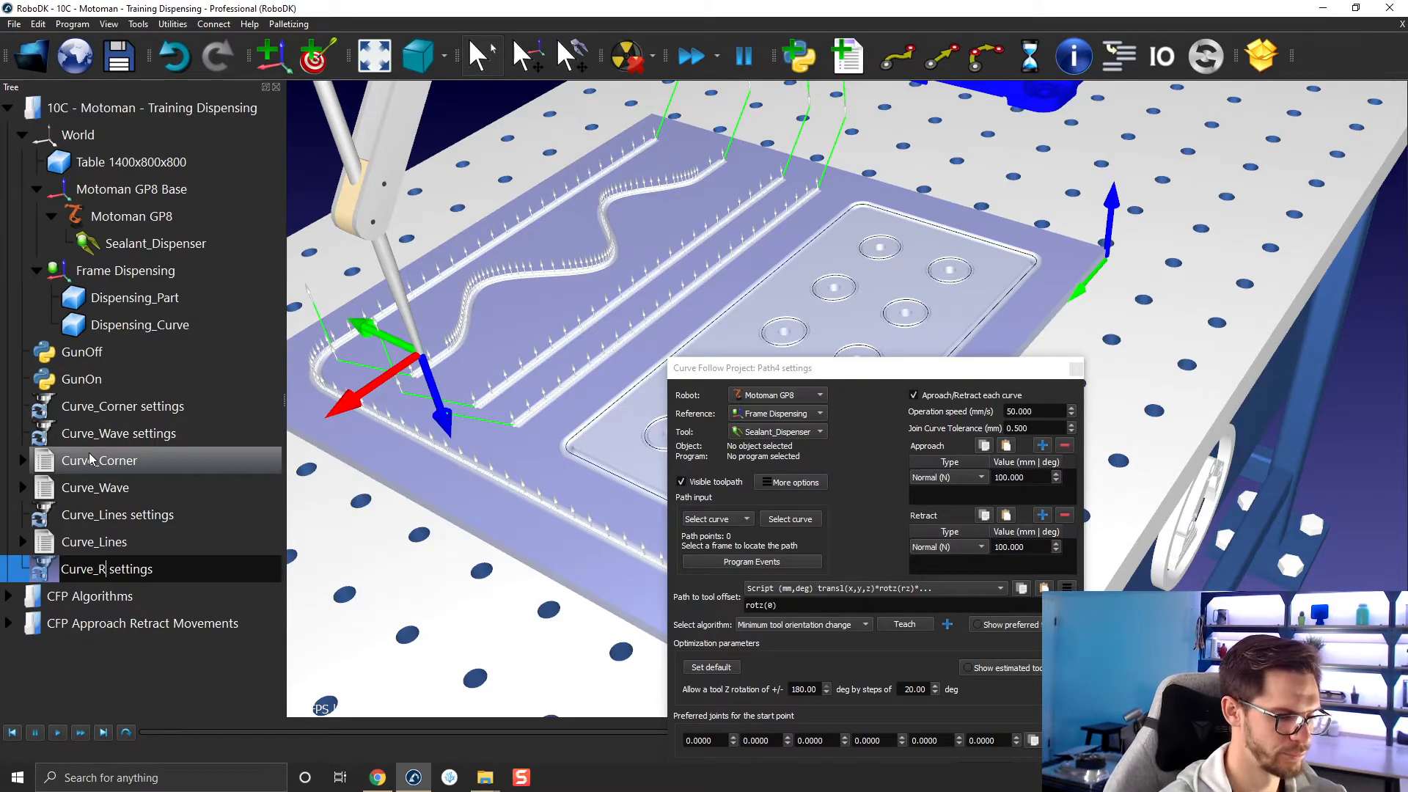
type("ectangle")
key("Return")
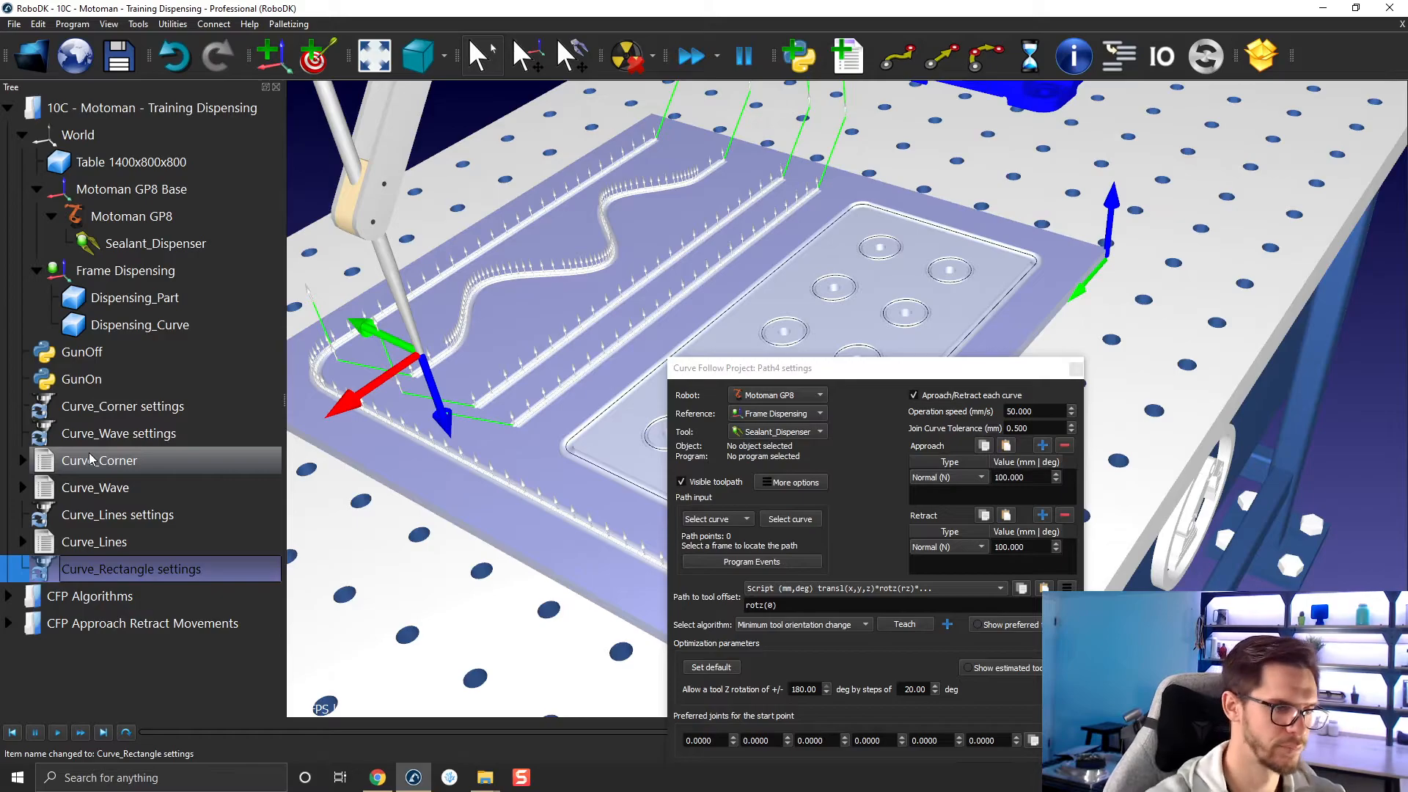
left_click_drag(925, 371, 1158, 127)
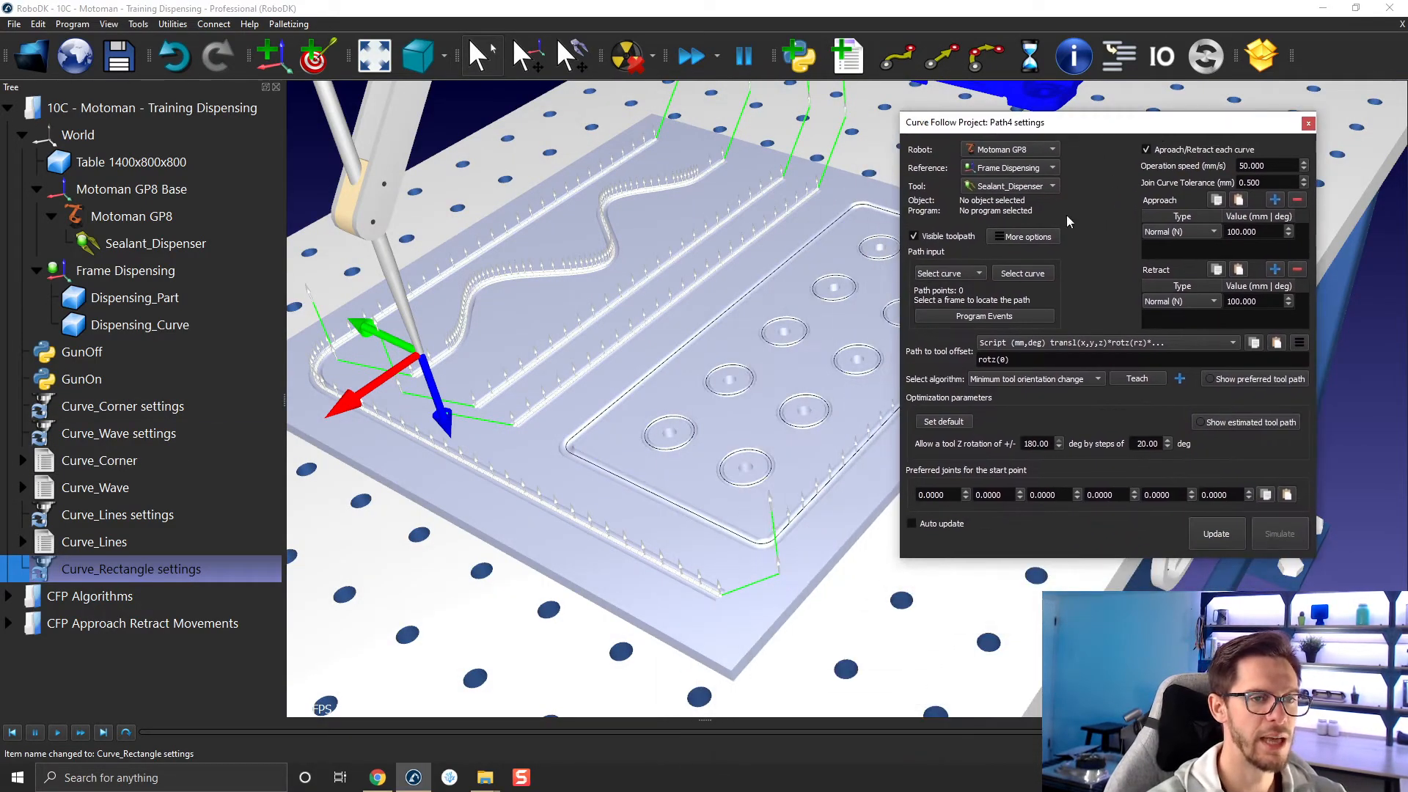
scroll(628, 425, "up", 5)
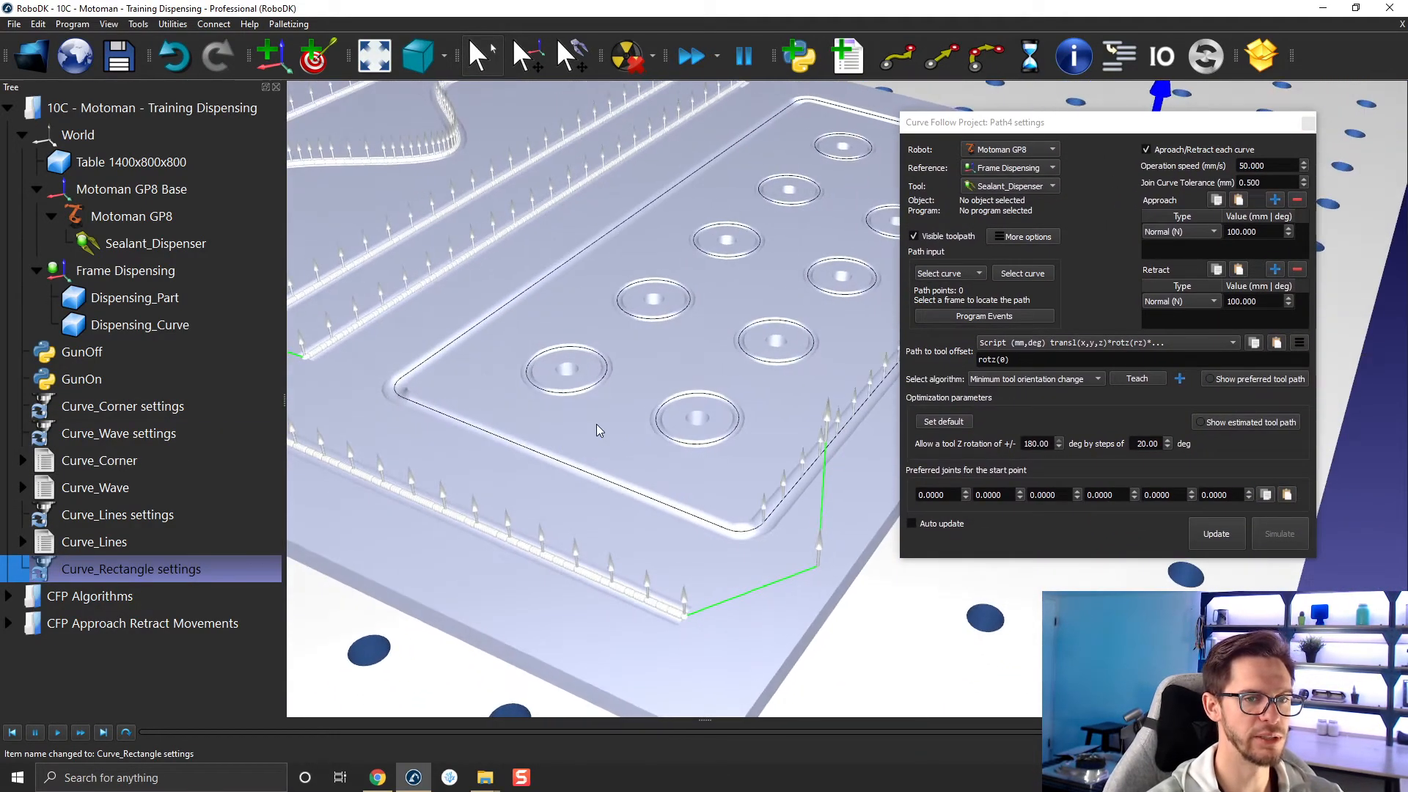
left_click(1041, 278)
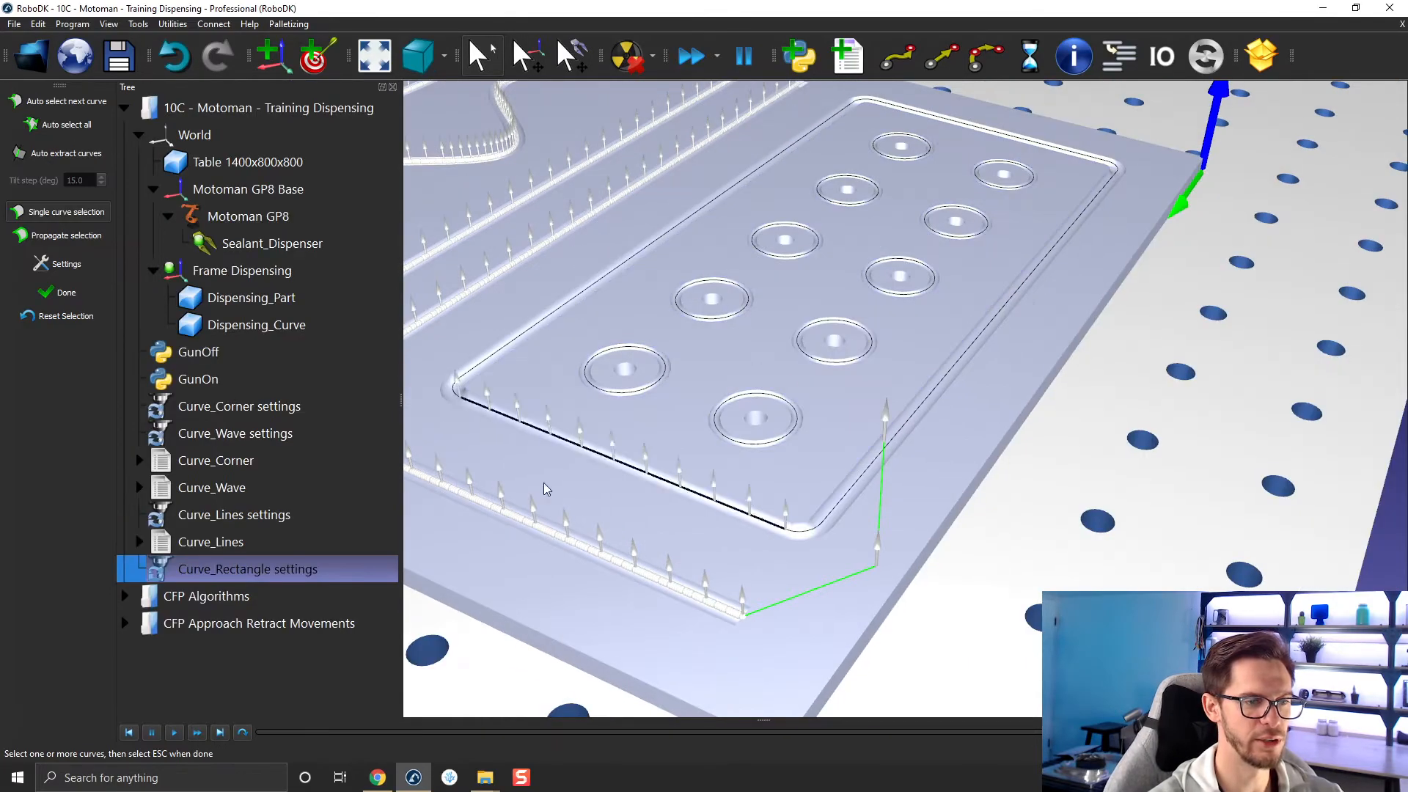
middle_click_drag(522, 424, 672, 449)
mouse_move(672, 449)
right_mouse_down()
mouse_move(685, 380)
mouse_move(705, 459)
right_mouse_up()
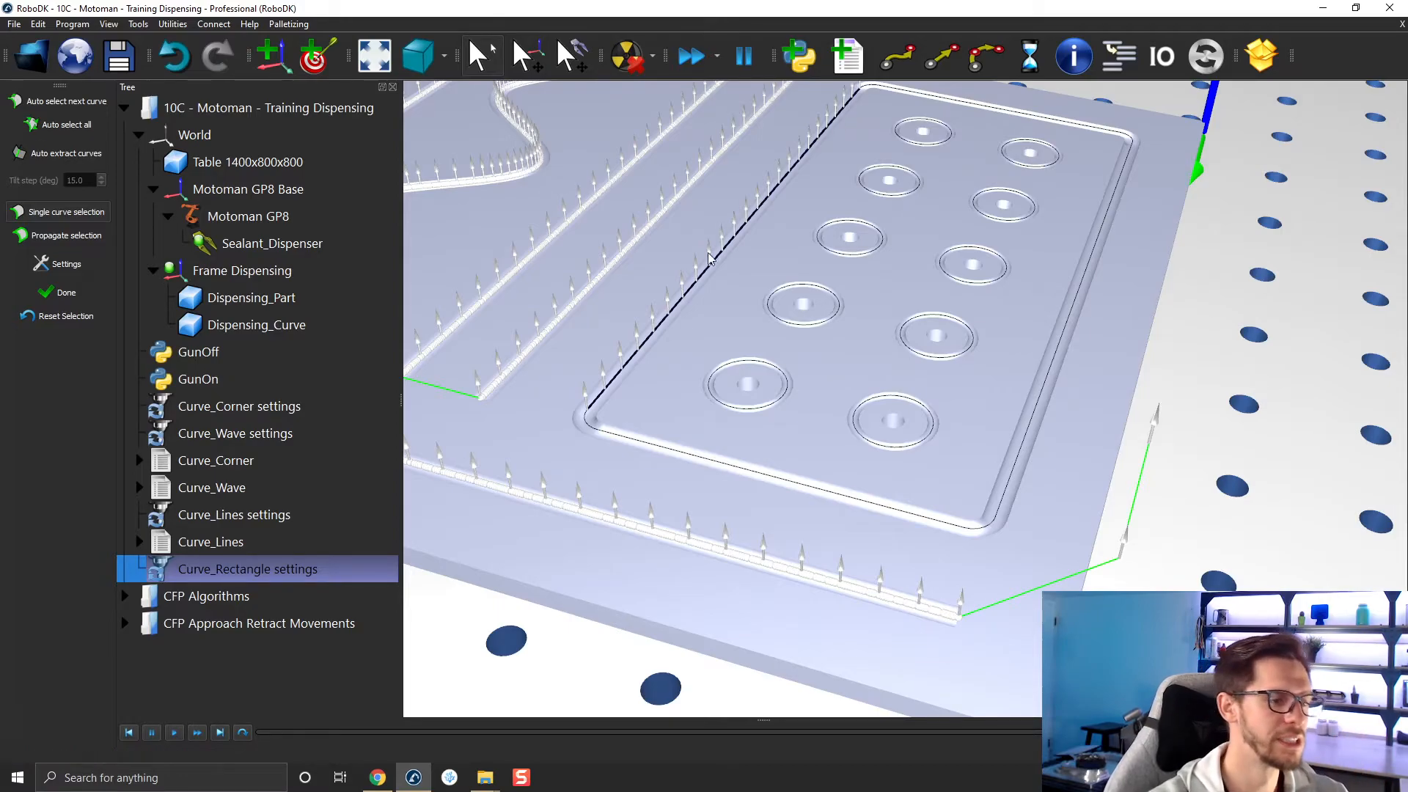
left_click(653, 449)
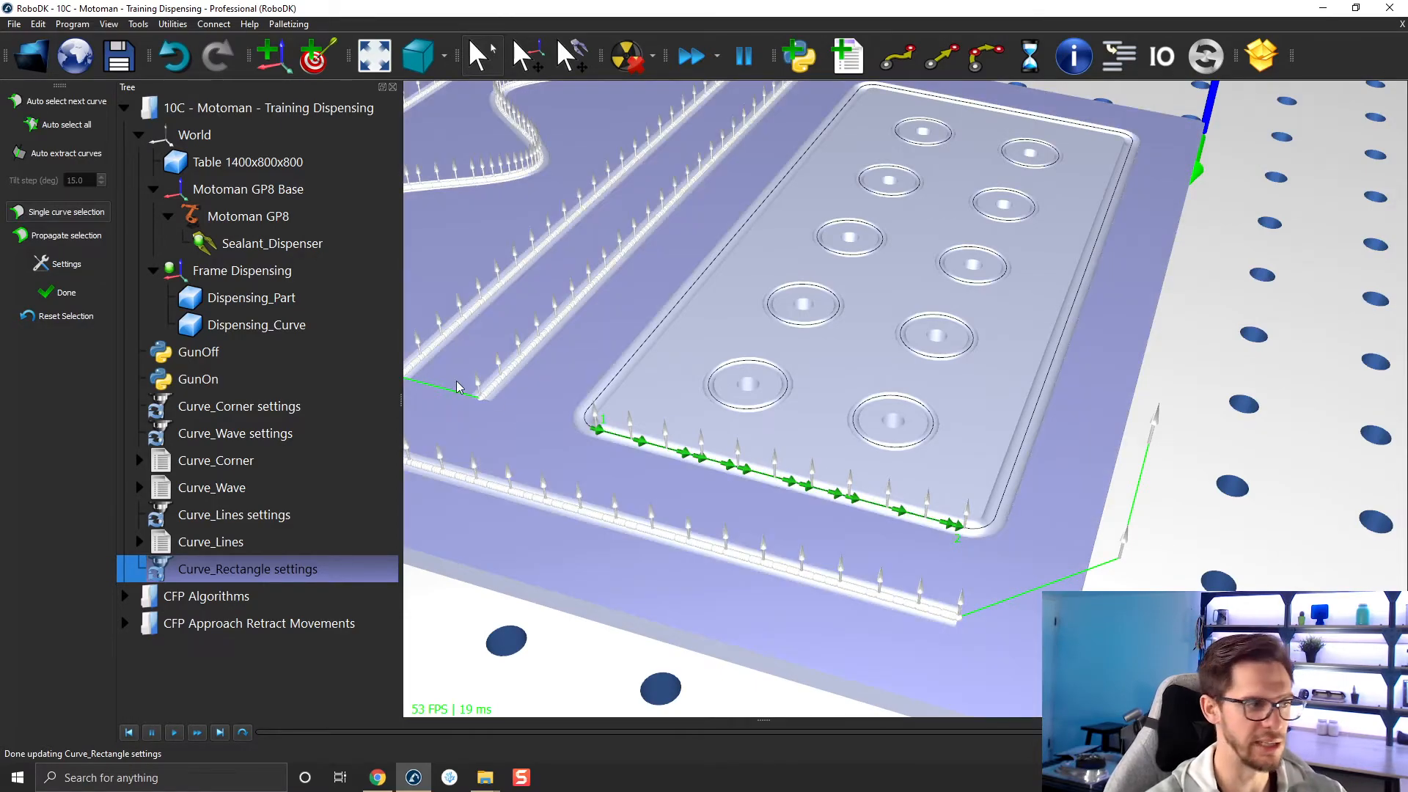
left_click(59, 317)
left_click(58, 292)
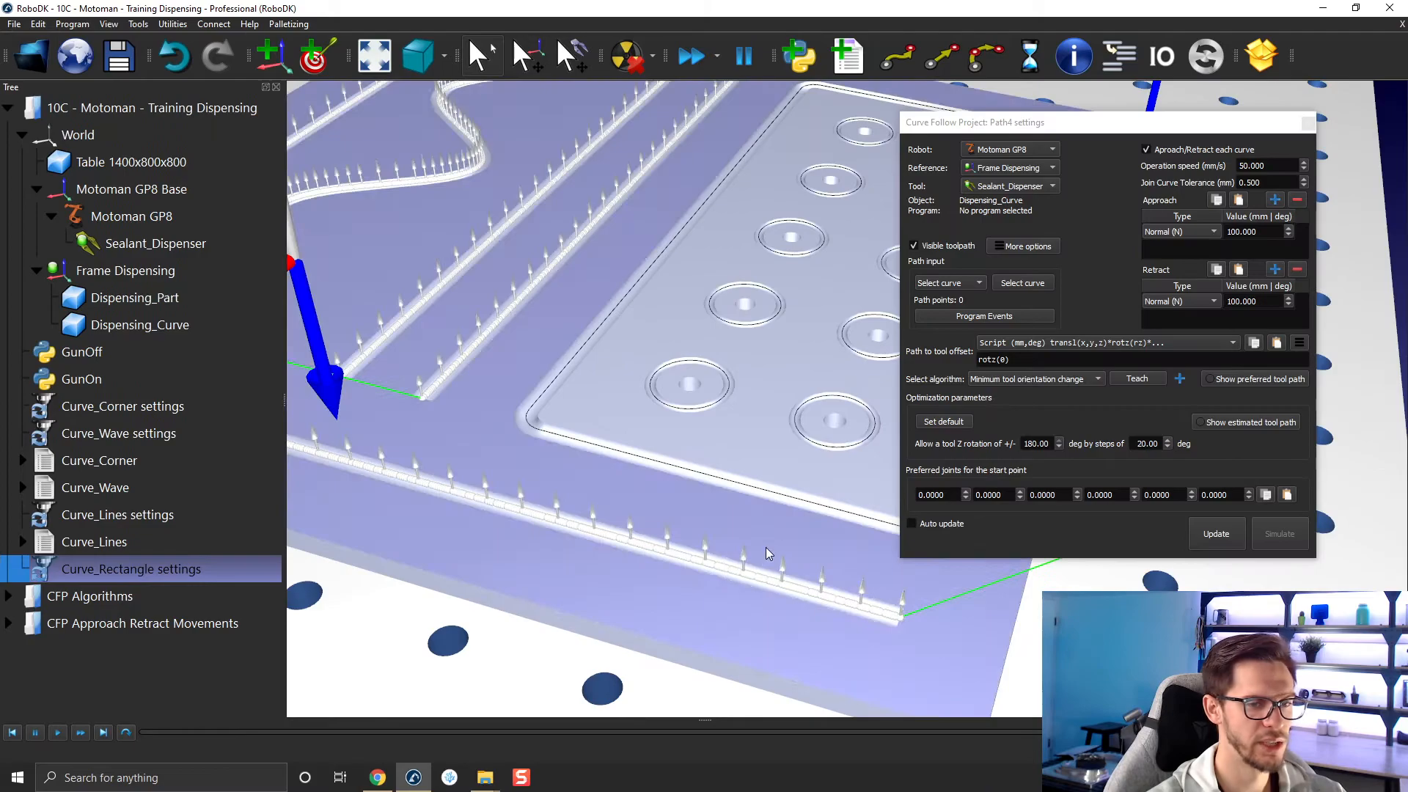
Split the straight curve along the rectangular groove's short front side in half.
right_click(729, 483)
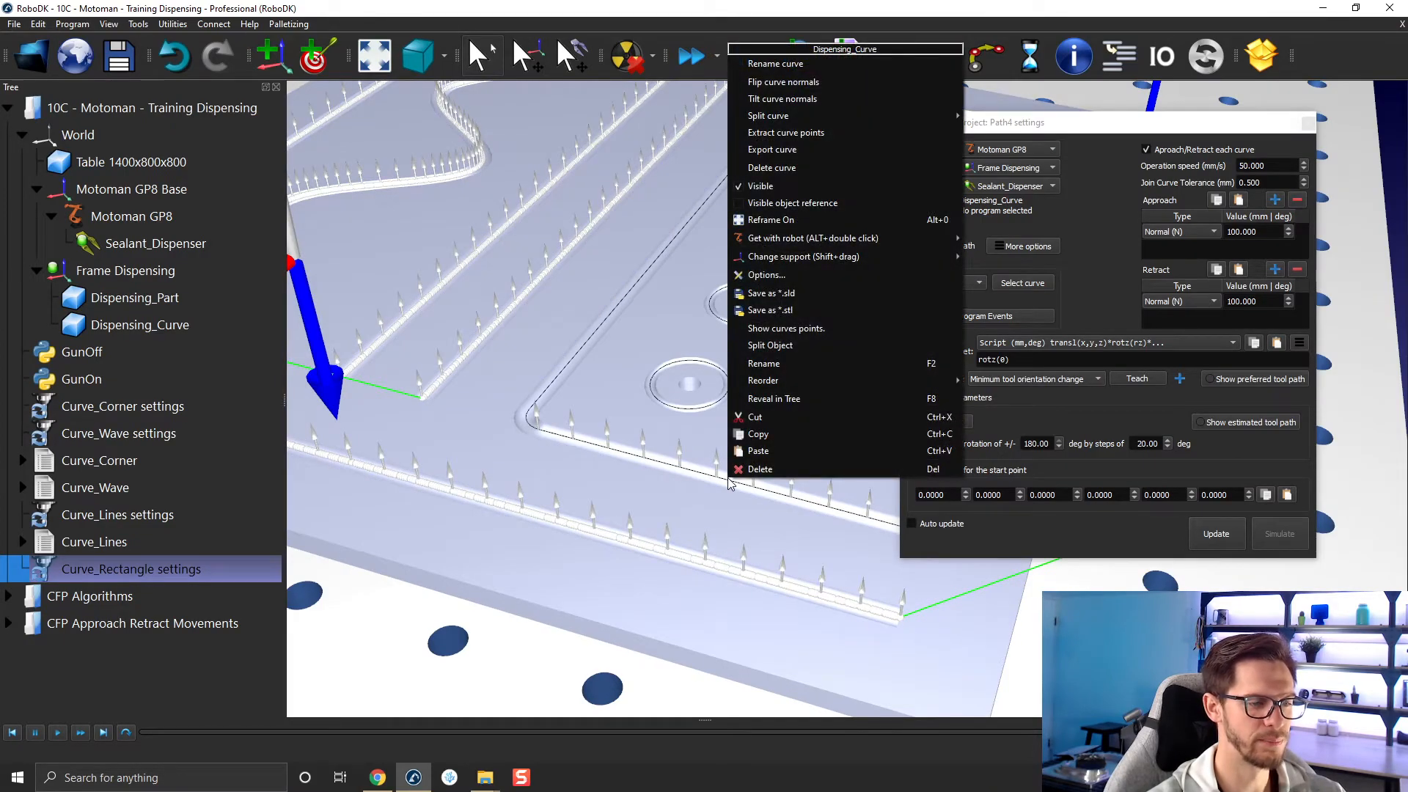
middle_click_drag(728, 478, 578, 418)
right_click(577, 418)
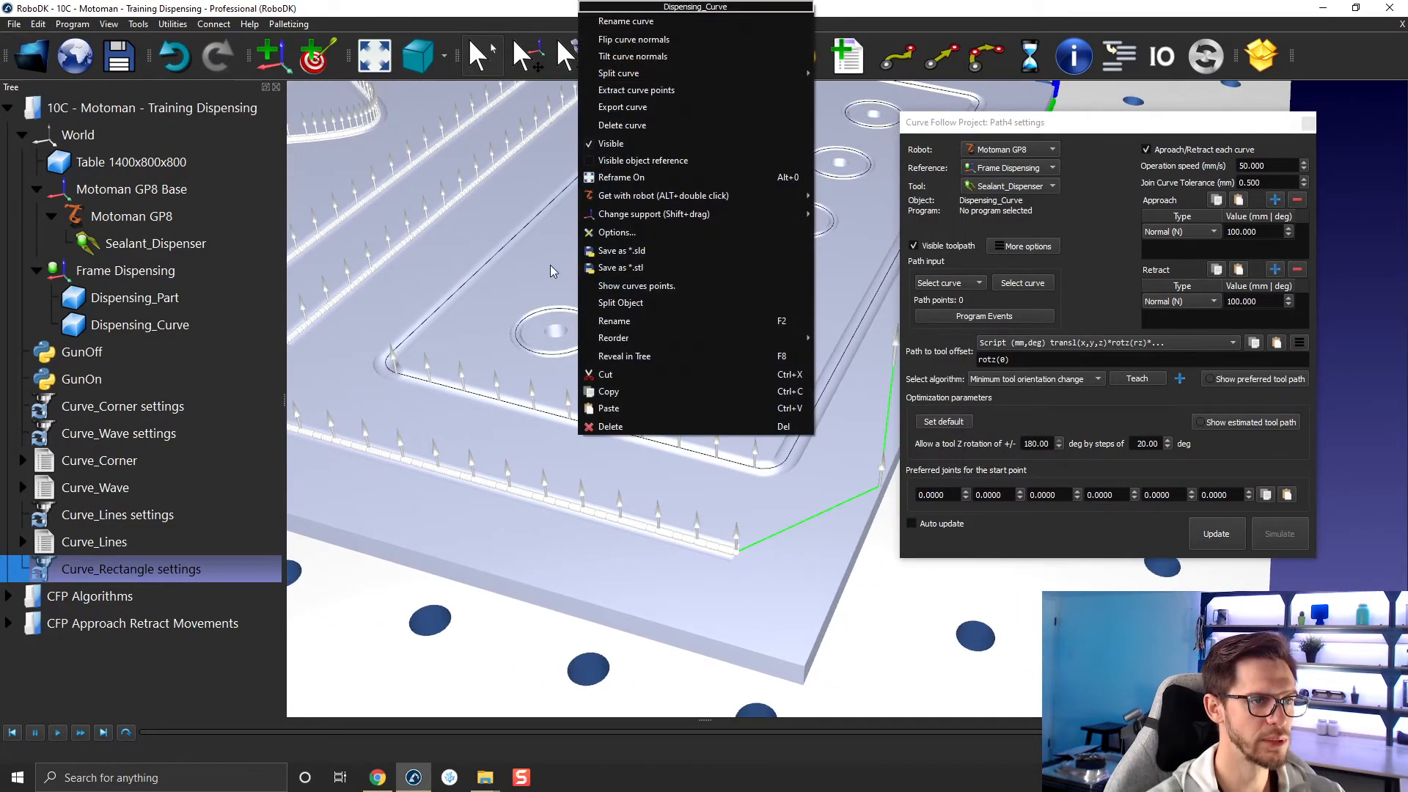
mouse_move(640, 75)
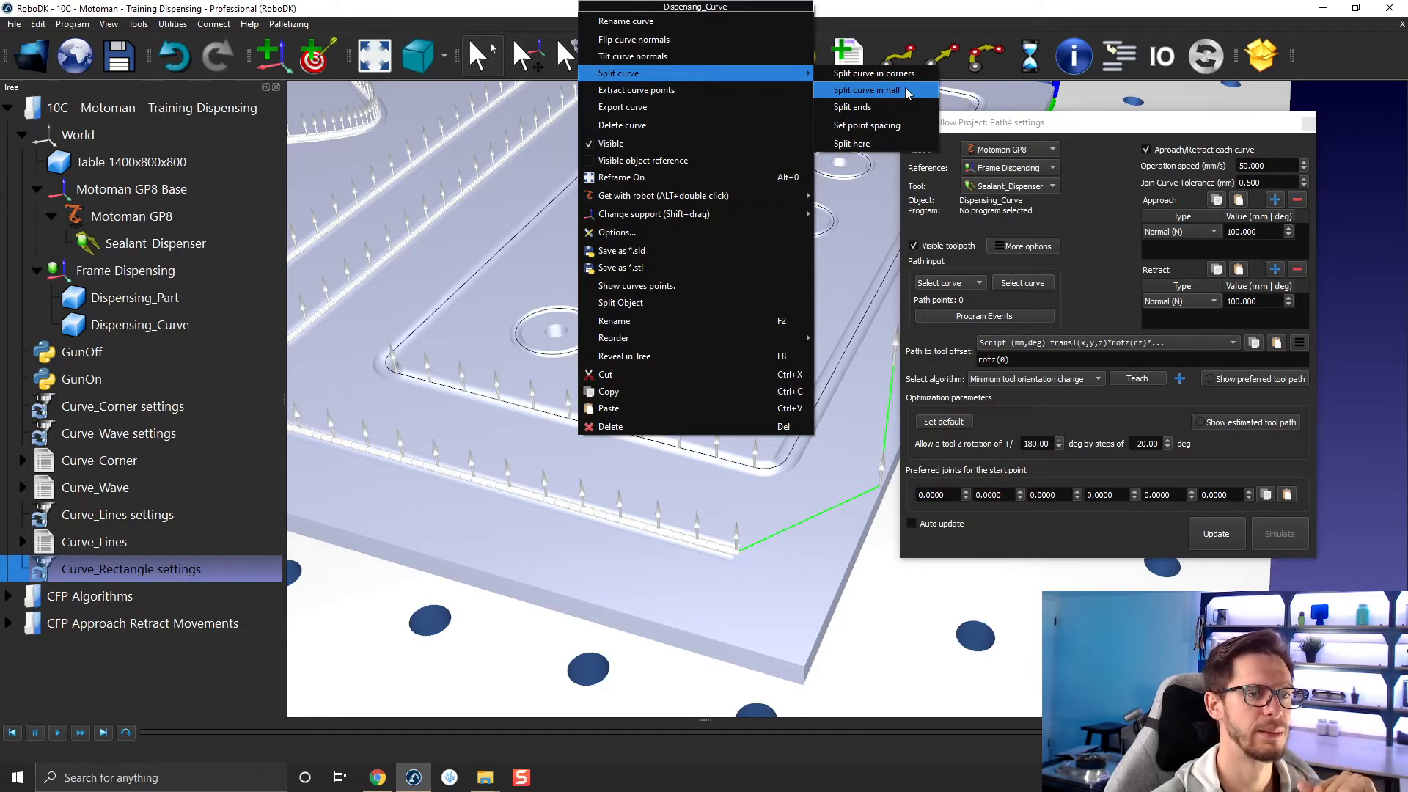
left_click(844, 91)
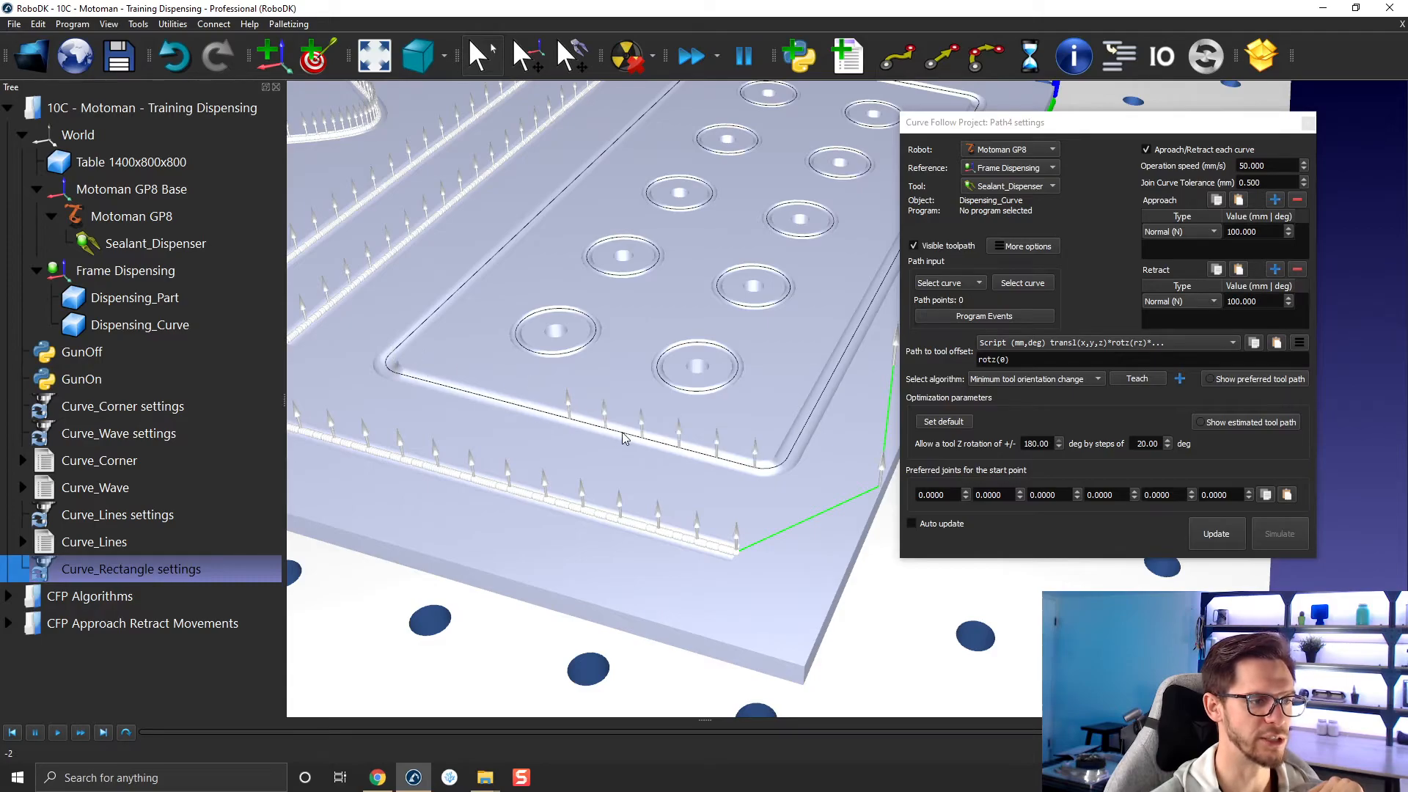
Set the path of Curve_Rectangle to the full closed rectangle, starting from the middle of its split front side.
left_click(1020, 284)
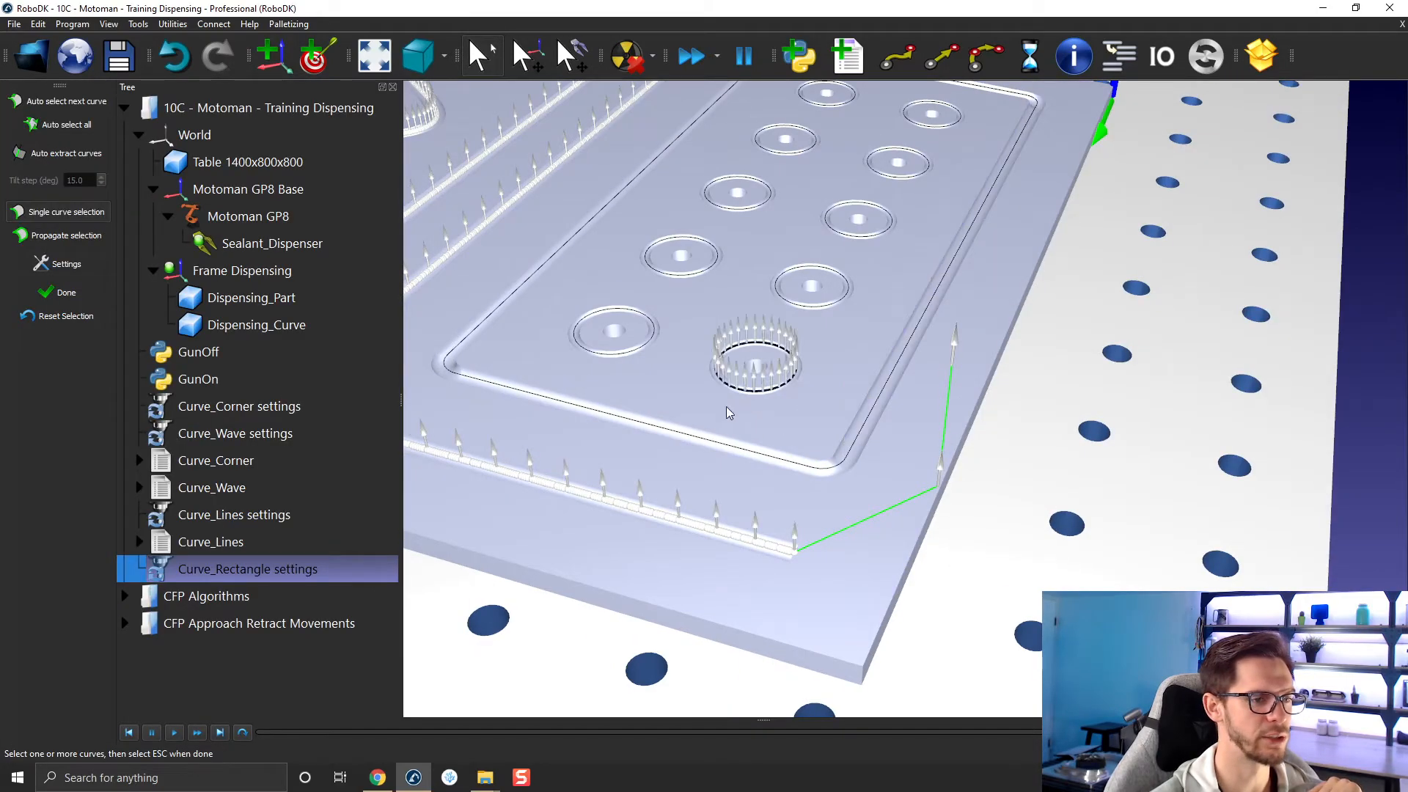
left_click(682, 434)
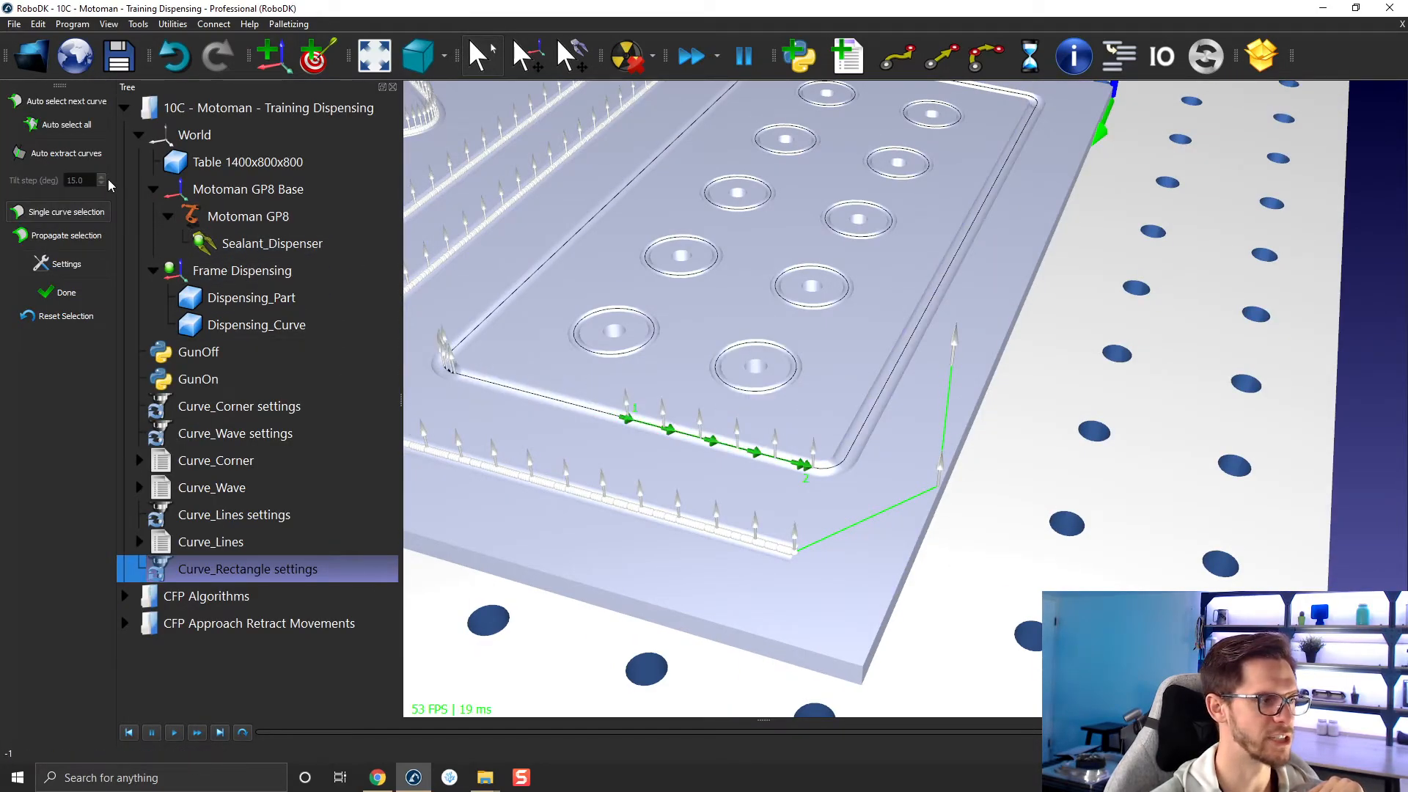
left_click(82, 126)
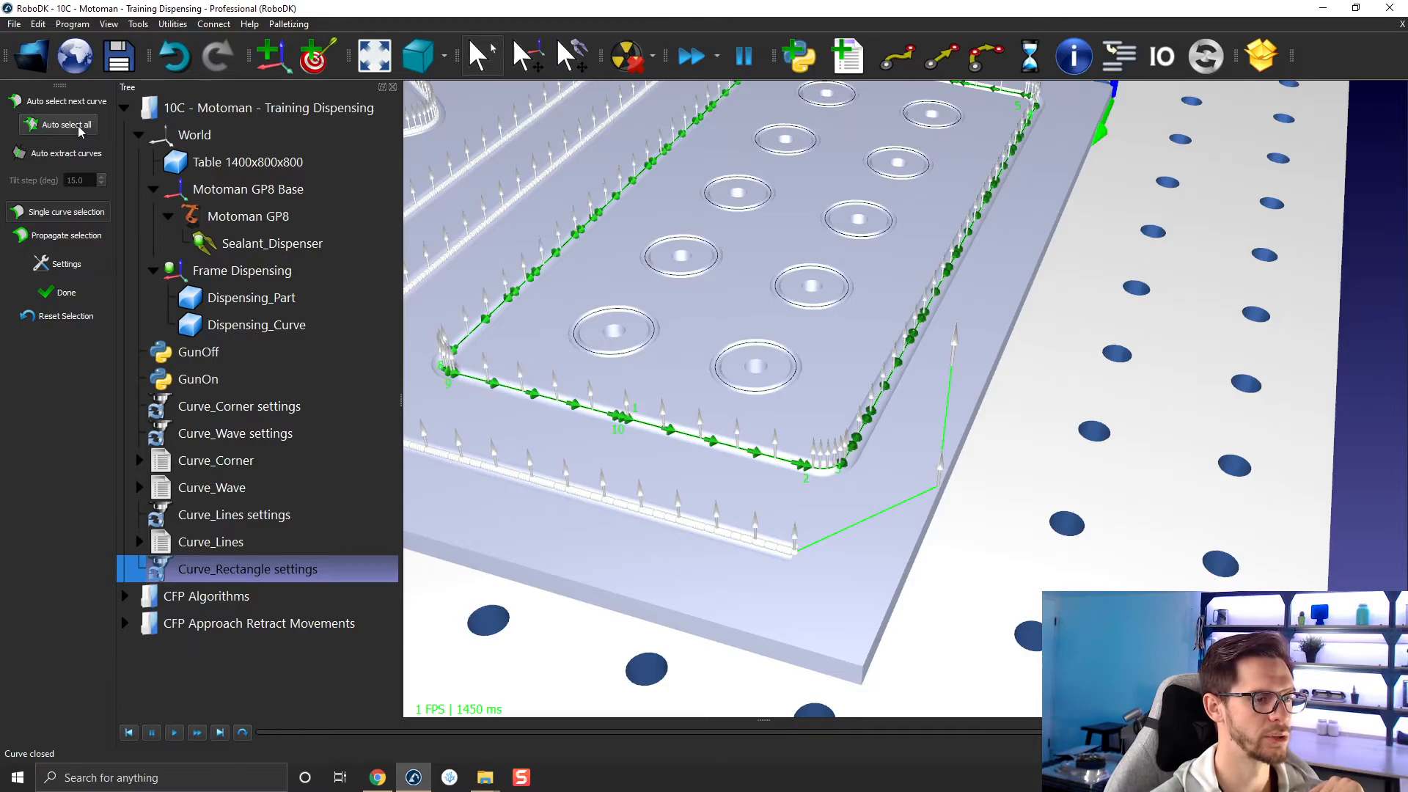
left_click(64, 292)
Copy the settings of the Curve_Lines project and paste them into the Curve_Rectangle project.
scroll(546, 419, "down", 3)
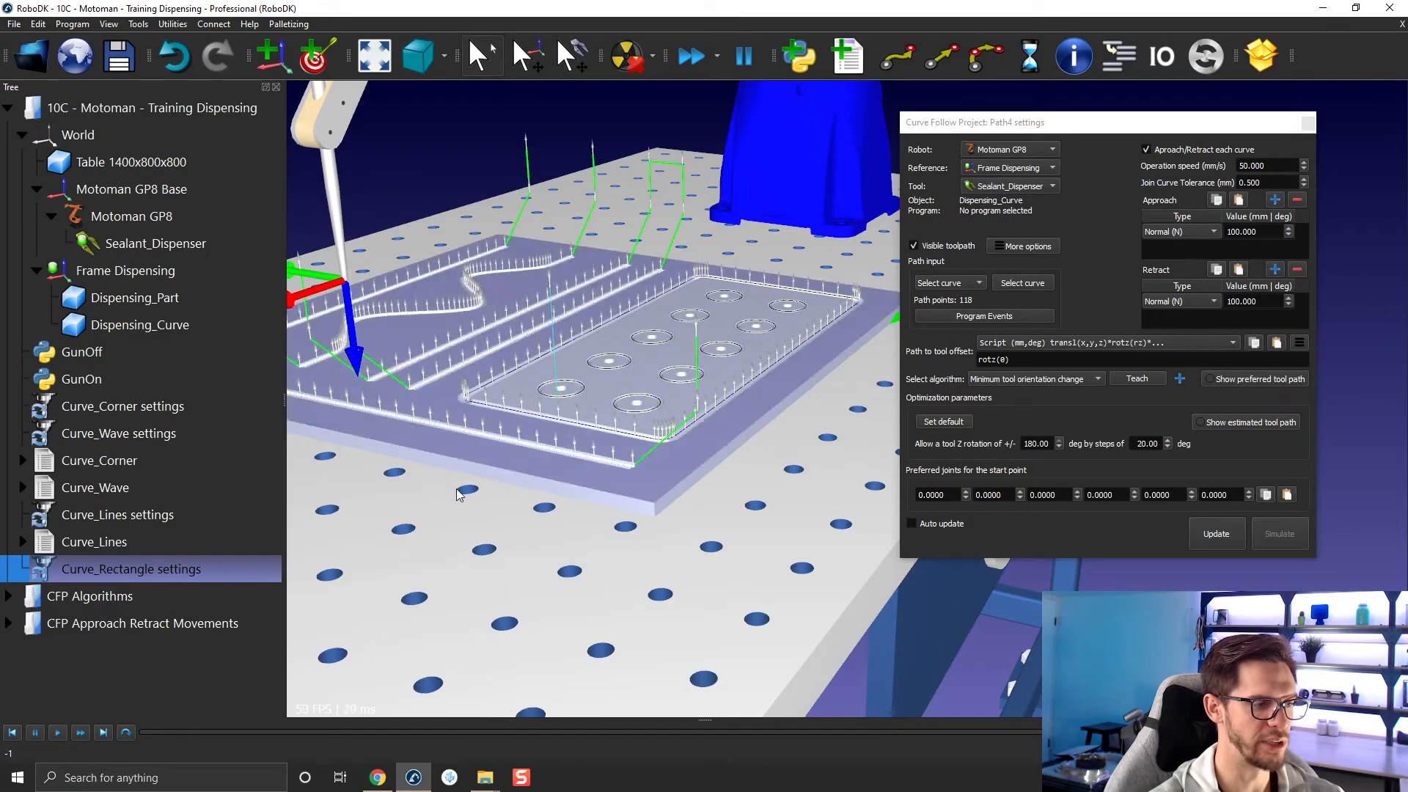
right_click(107, 525)
mouse_move(196, 666)
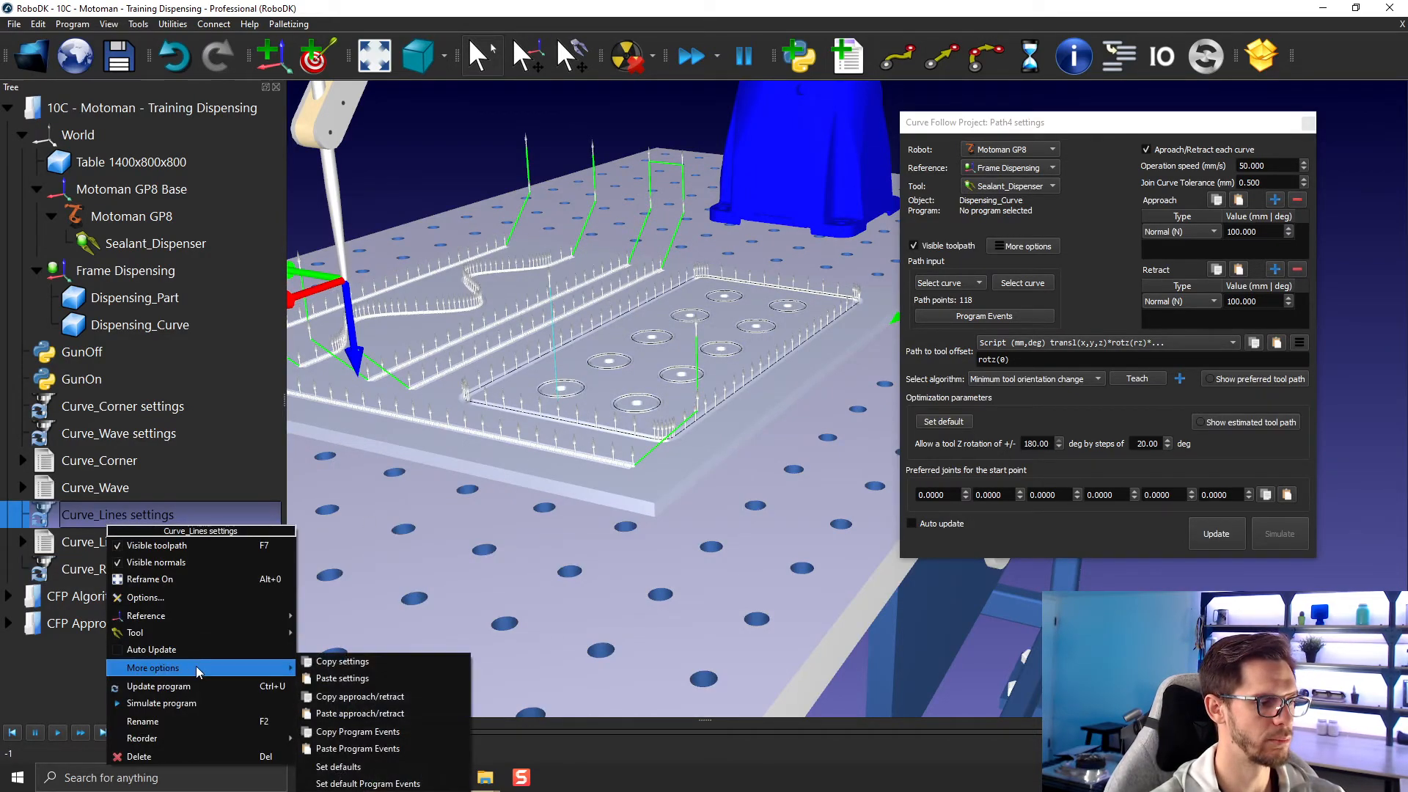
left_click(369, 661)
right_click(149, 563)
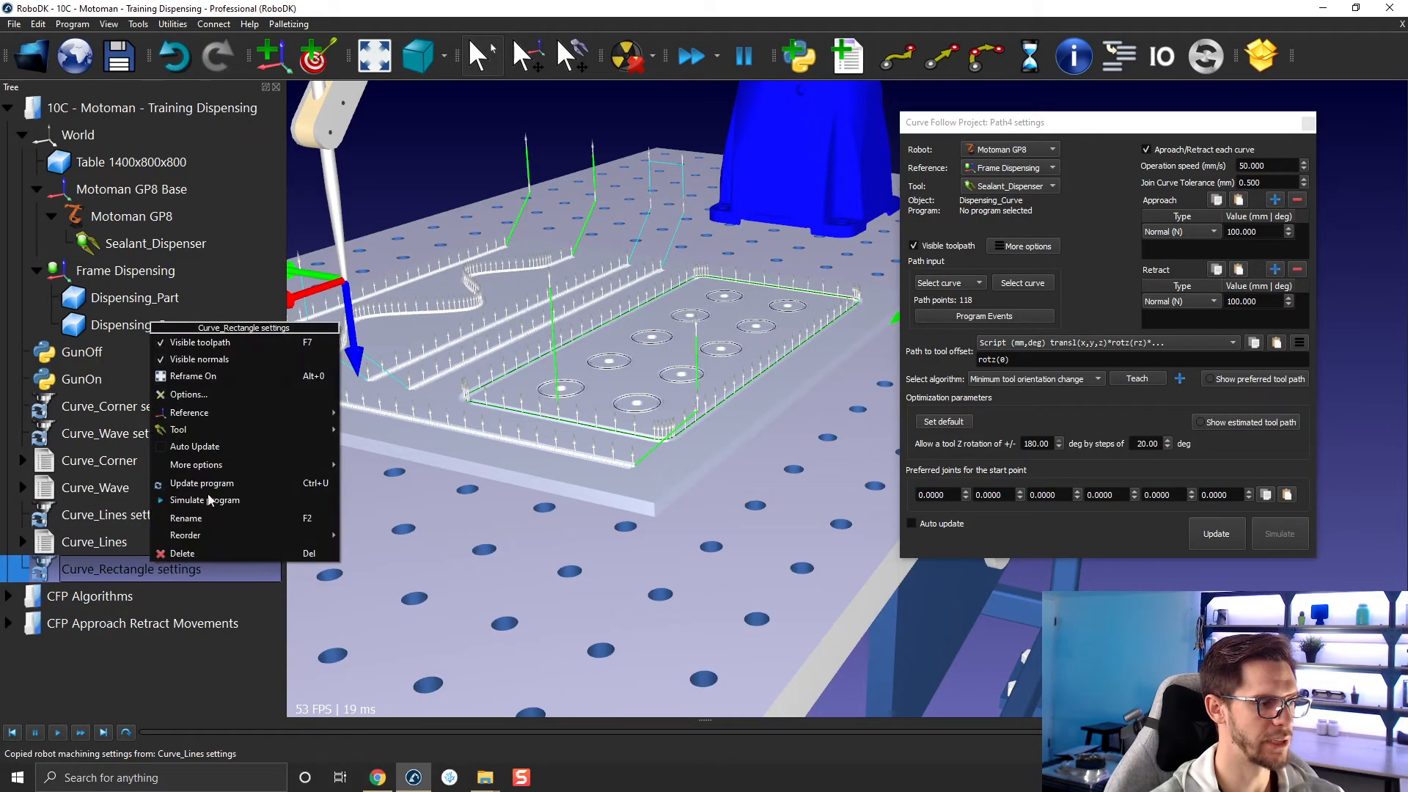
mouse_move(216, 465)
left_click(385, 482)
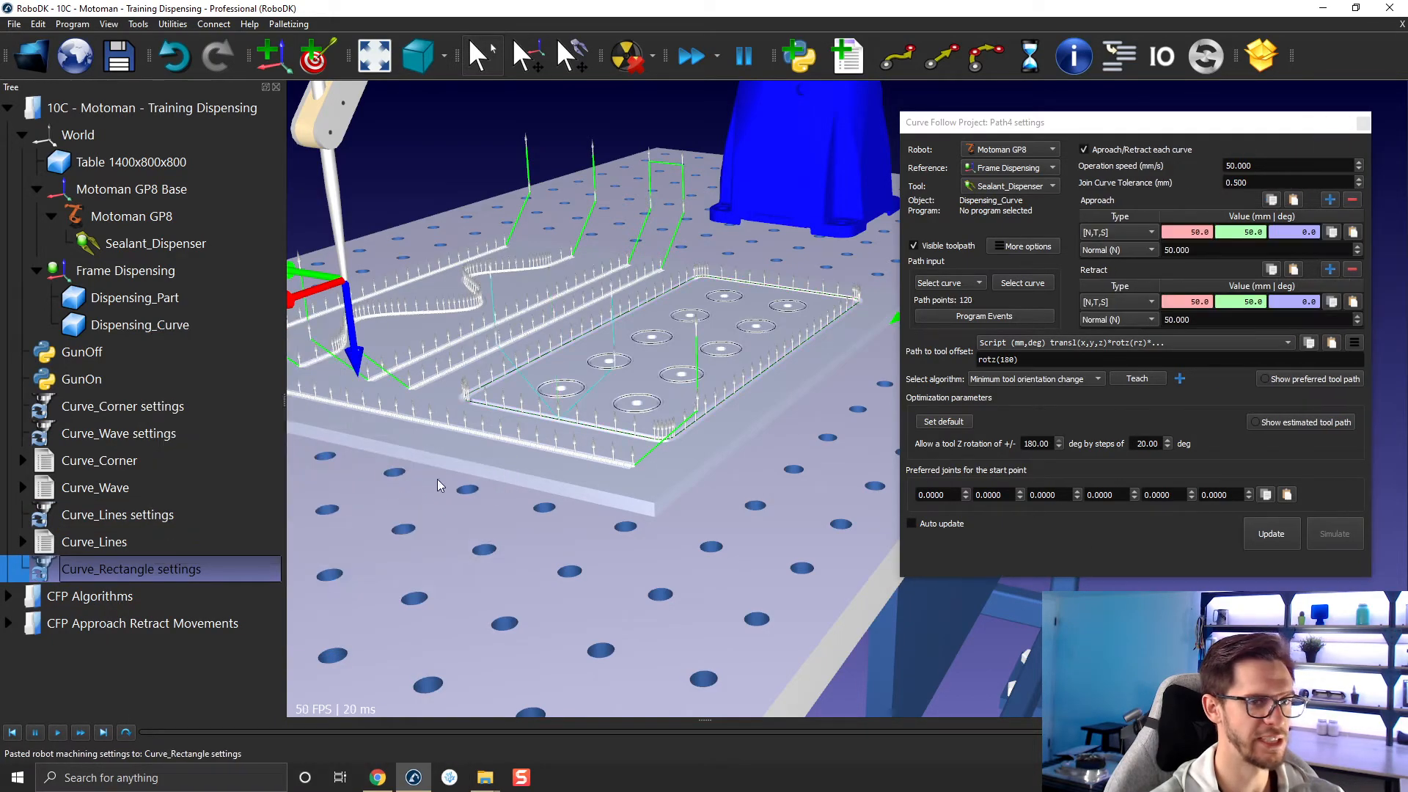
Generate the Curve_Rectangle program from its project and enable its instructions, keeping them collapsed in the tree.
left_click(1270, 533)
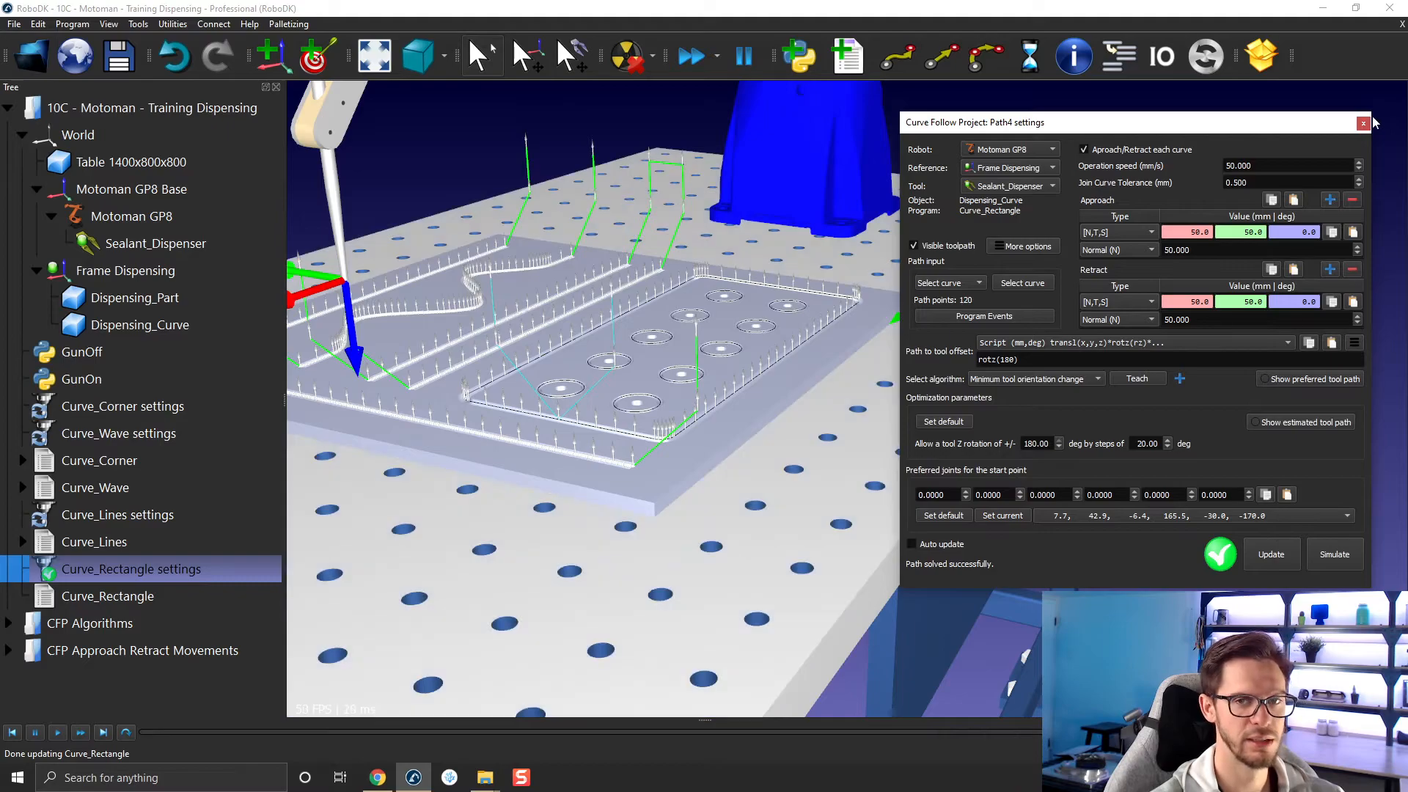
left_click(1362, 122)
right_click(97, 600)
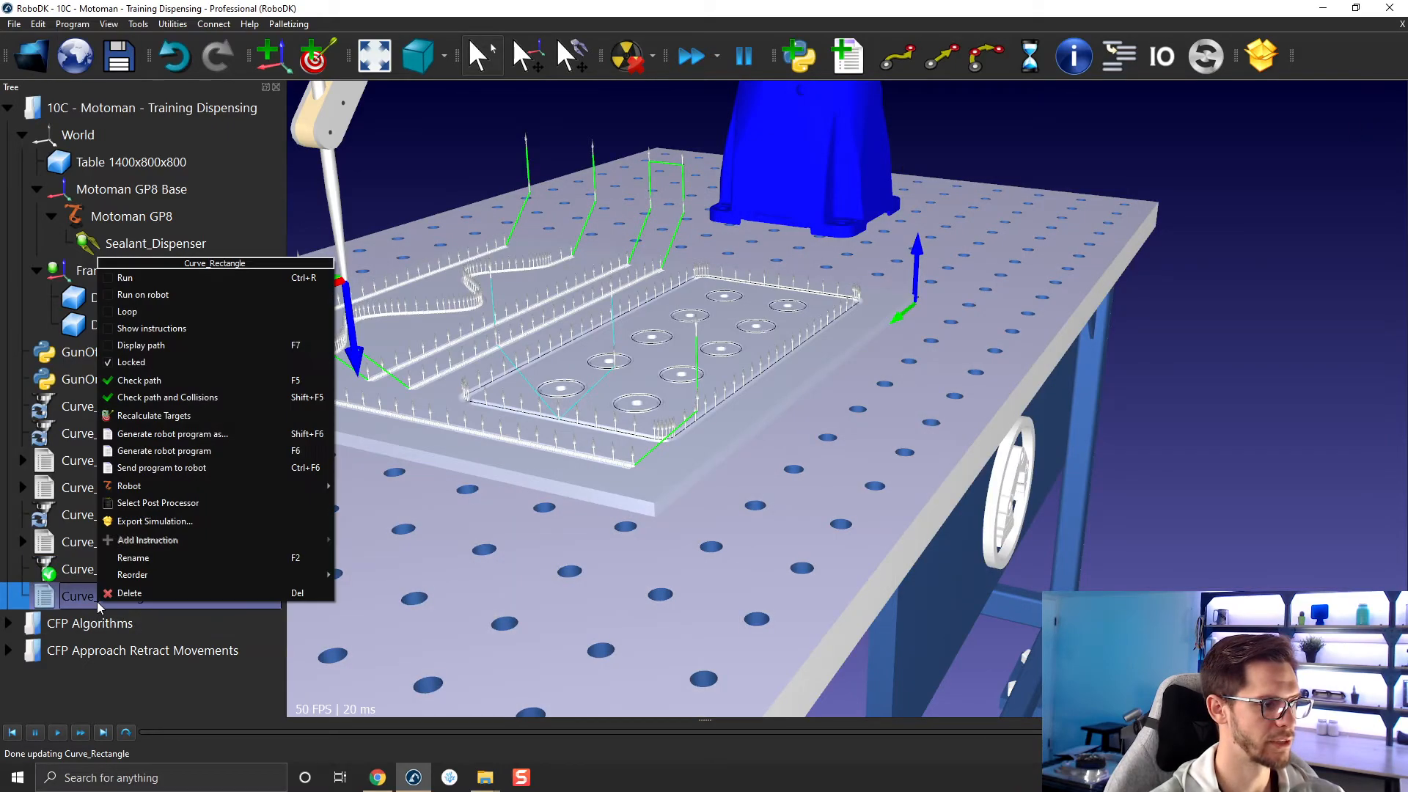
left_click(152, 328)
left_click(21, 598)
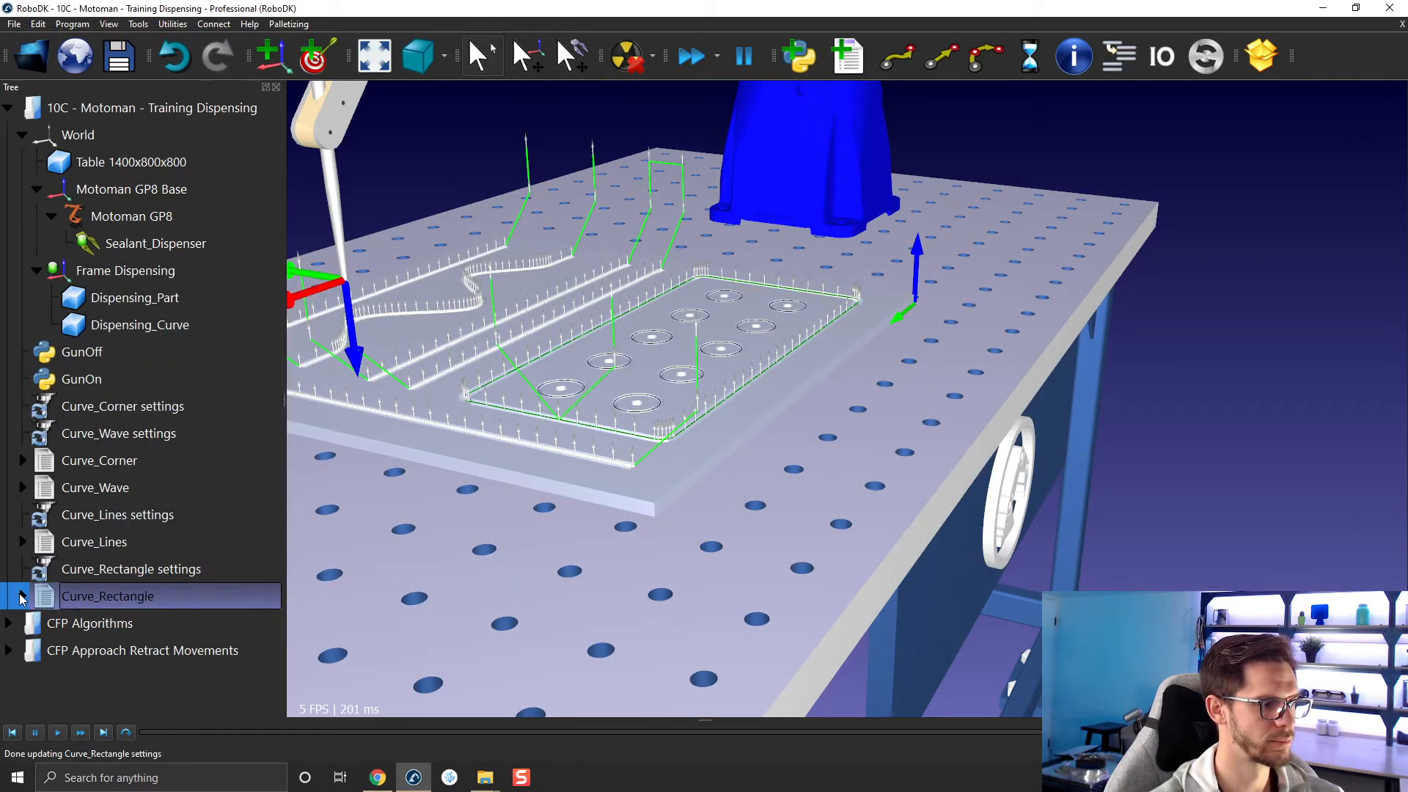
Run the Curve_Rectangle program and watch the dispenser follow the rectangular groove.
double_click(70, 595)
scroll(467, 450, "up", 5)
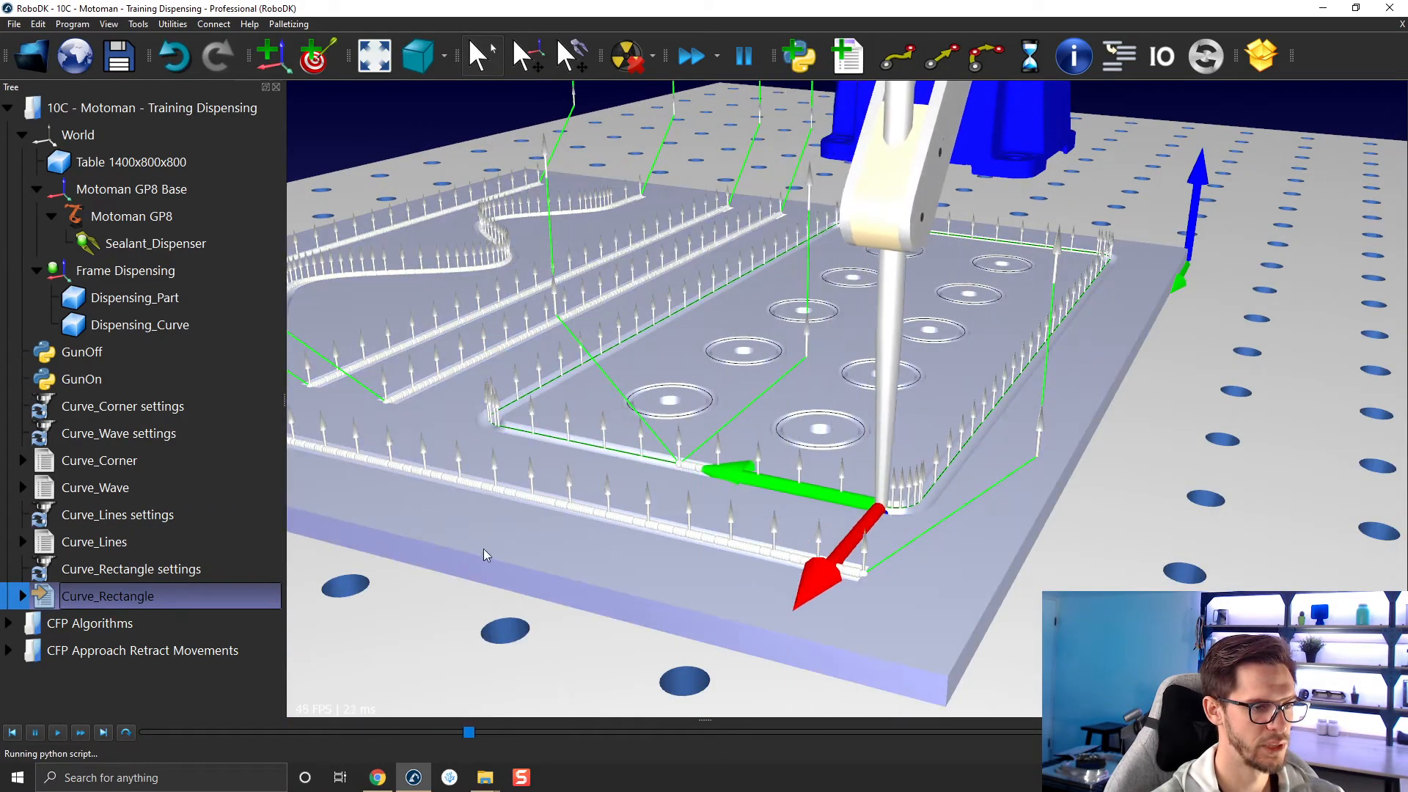
scroll(679, 489, "down", 5)
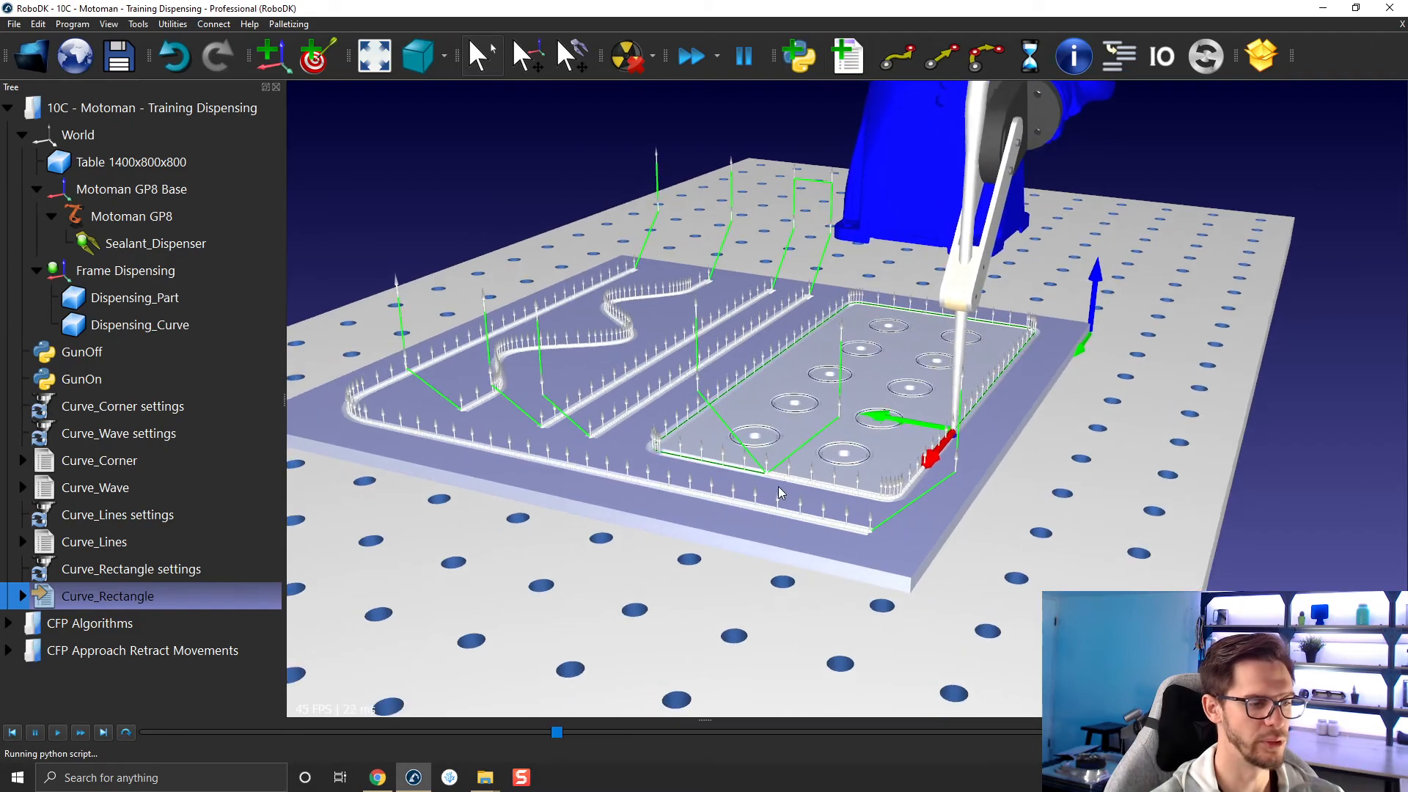
scroll(814, 503, "down", 5)
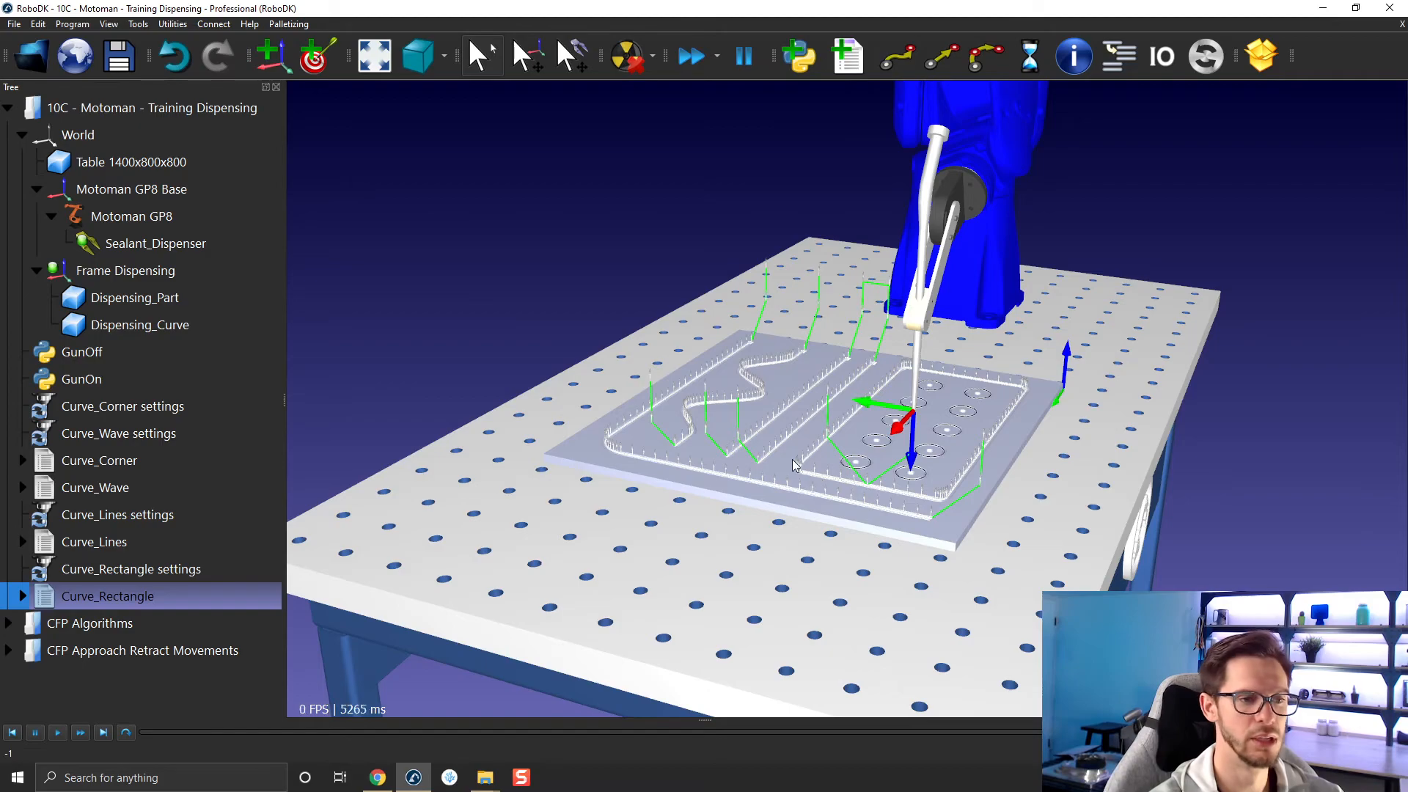
left_click_drag(755, 449, 637, 434)
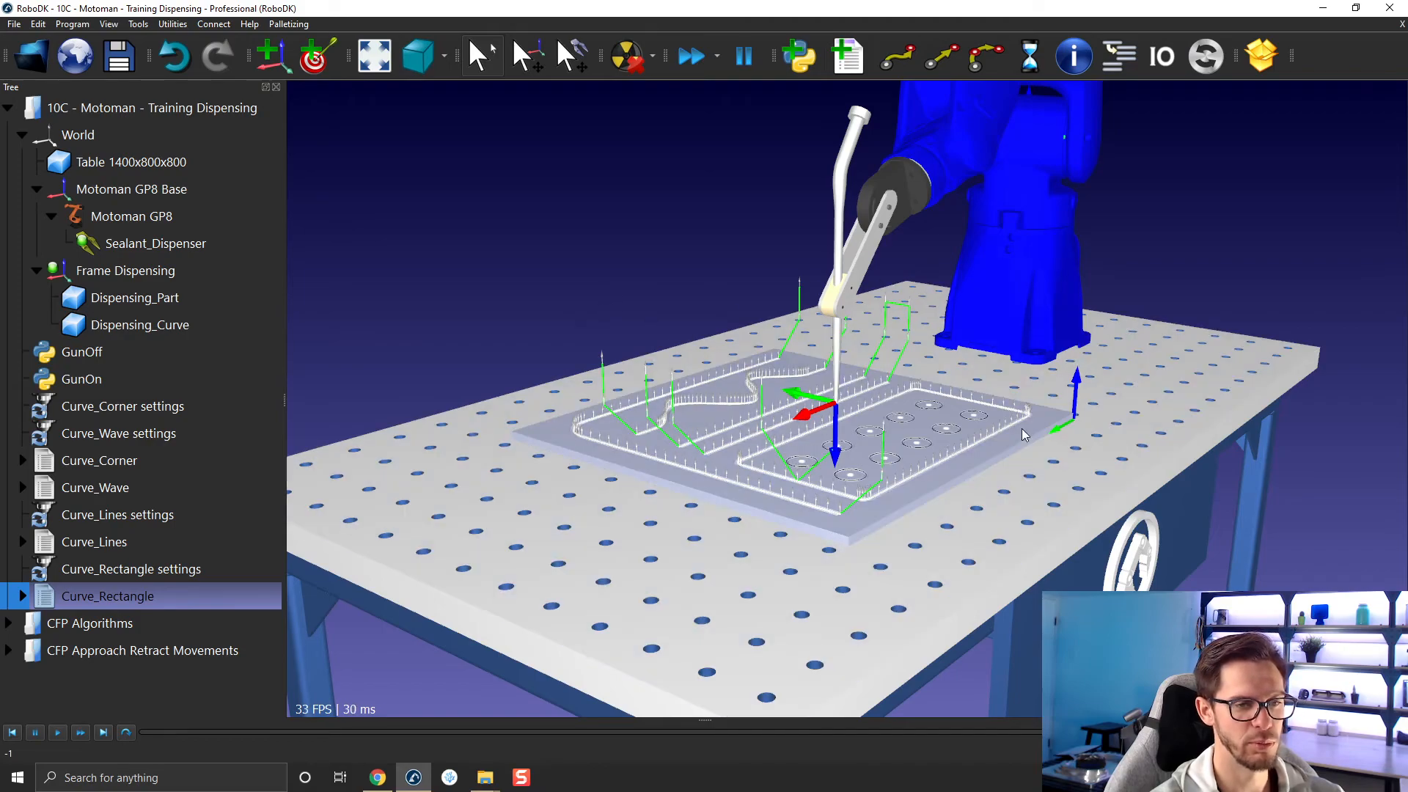
left_click(570, 231)
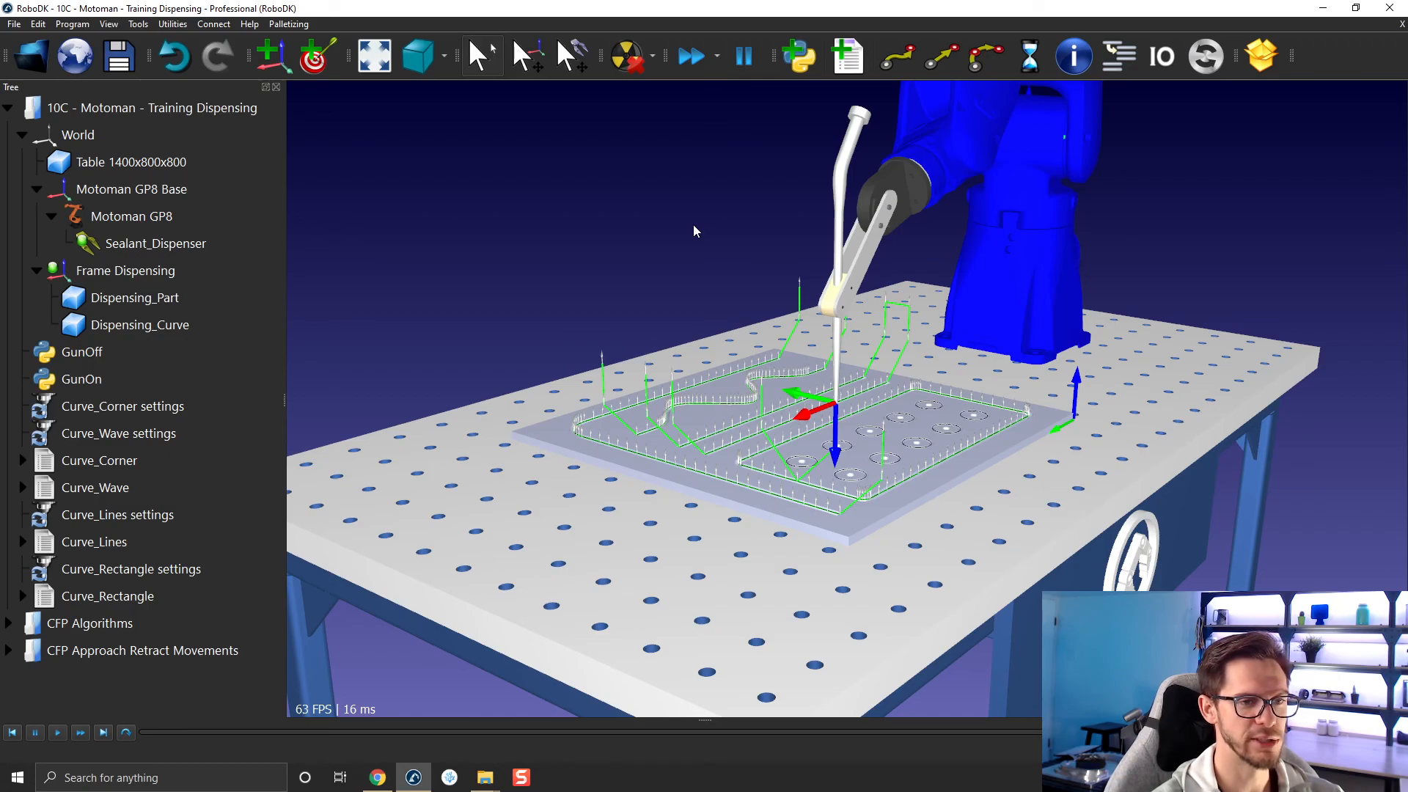
mouse_move(758, 305)
right_mouse_down()
mouse_move(791, 188)
mouse_move(716, 322)
mouse_move(605, 248)
right_mouse_up()
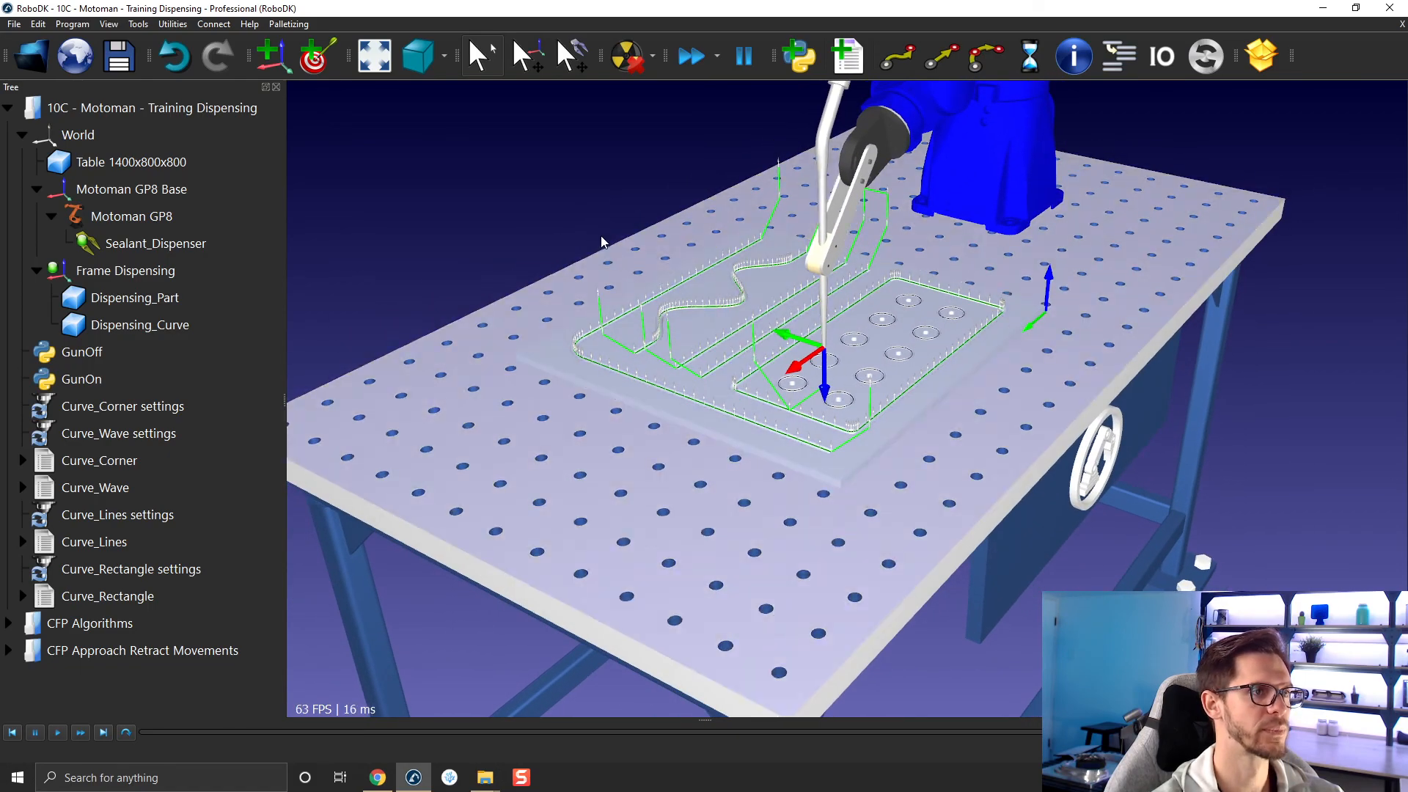